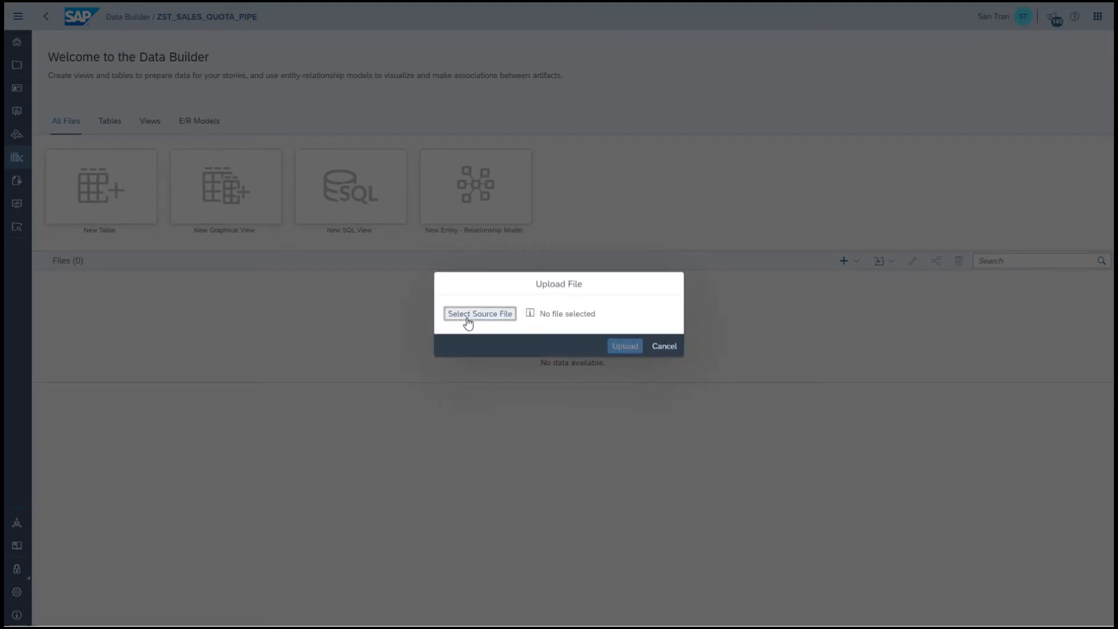
# Upload Products.csv as the source file, keeping its first row as column header and the delimiter on auto-detect.
pyautogui.click(467, 319)
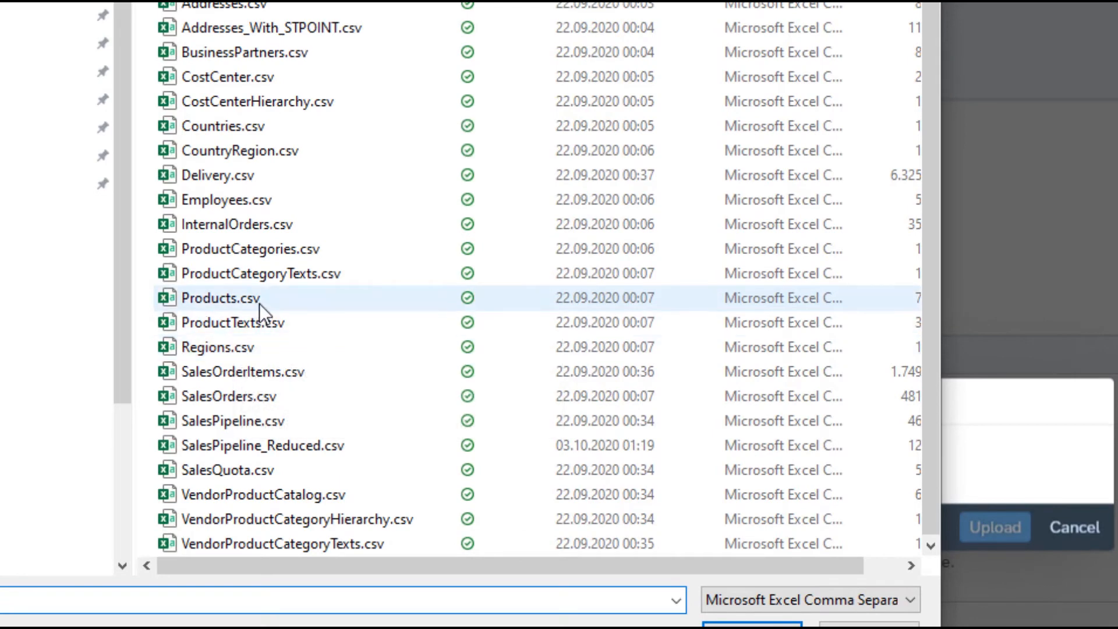
pyautogui.doubleClick(245, 299)
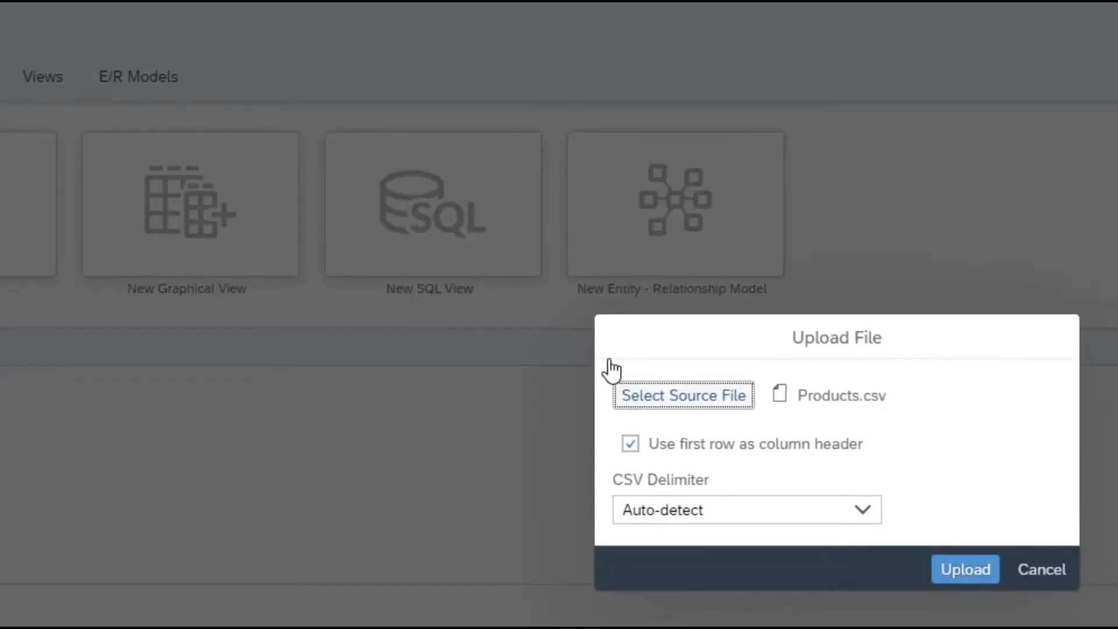
pyautogui.click(979, 574)
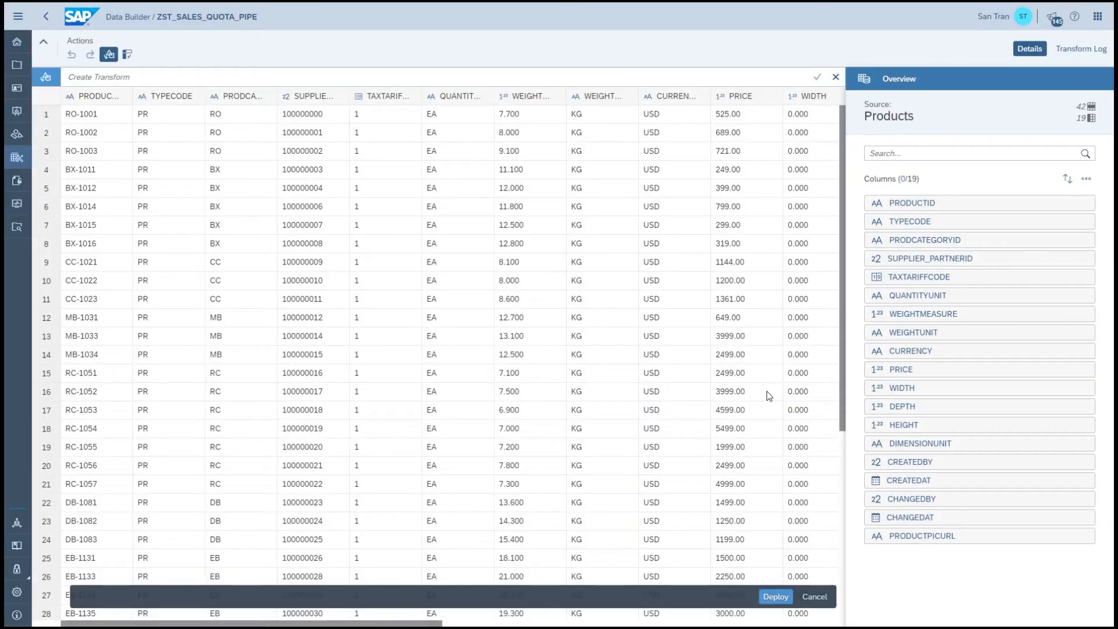
# Review the imported product rows and deploy the table with the business name CSV_Products.
pyautogui.scroll(-5, 769, 498)
pyautogui.scroll(5, 768, 499)
pyautogui.click(778, 597)
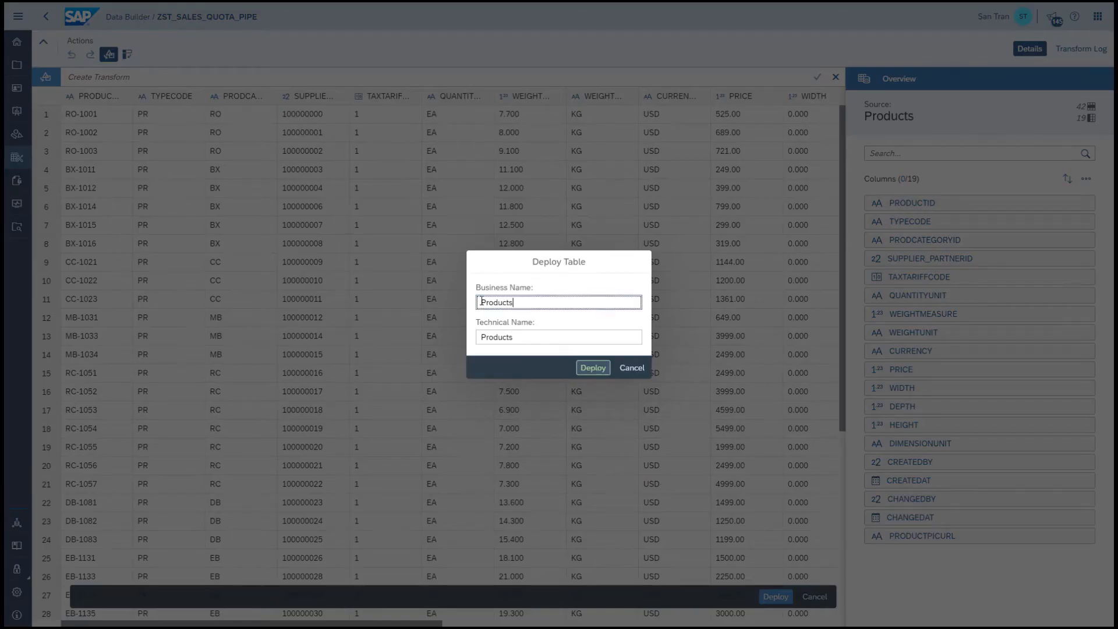
pyautogui.write('CSV_')
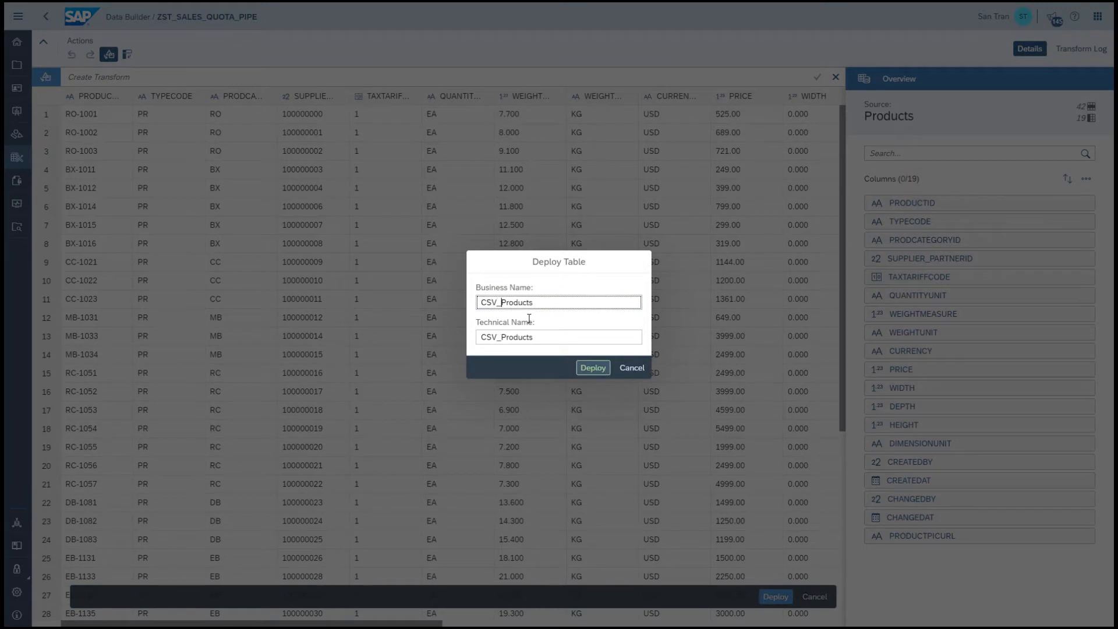
pyautogui.click(591, 367)
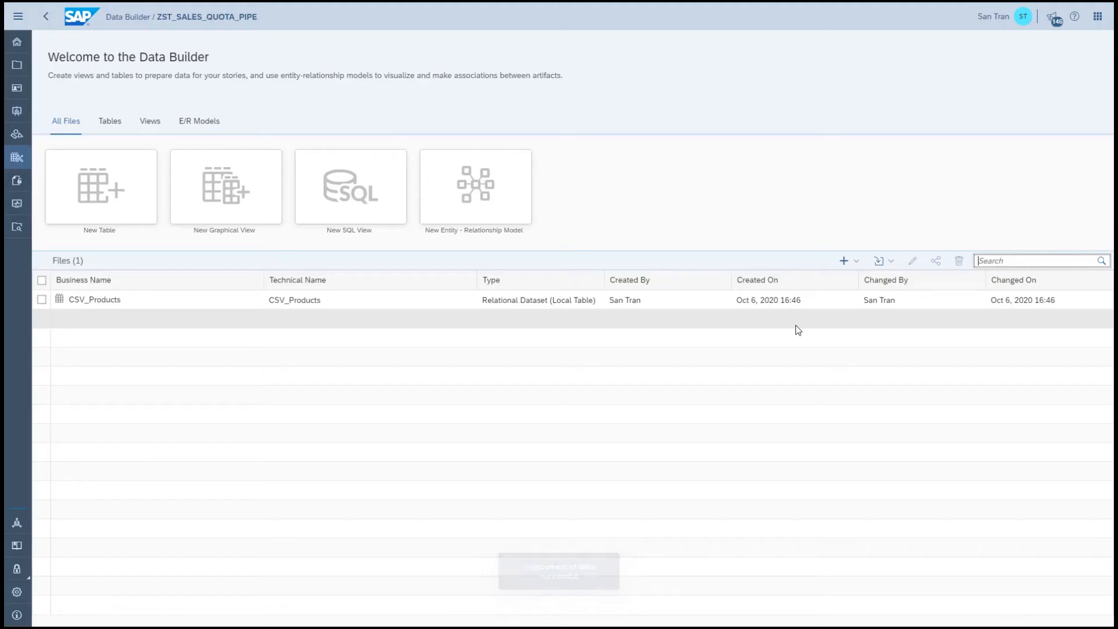
# Import the CSV file SalesPipeline.csv into the space as a new source table.
pyautogui.click(880, 261)
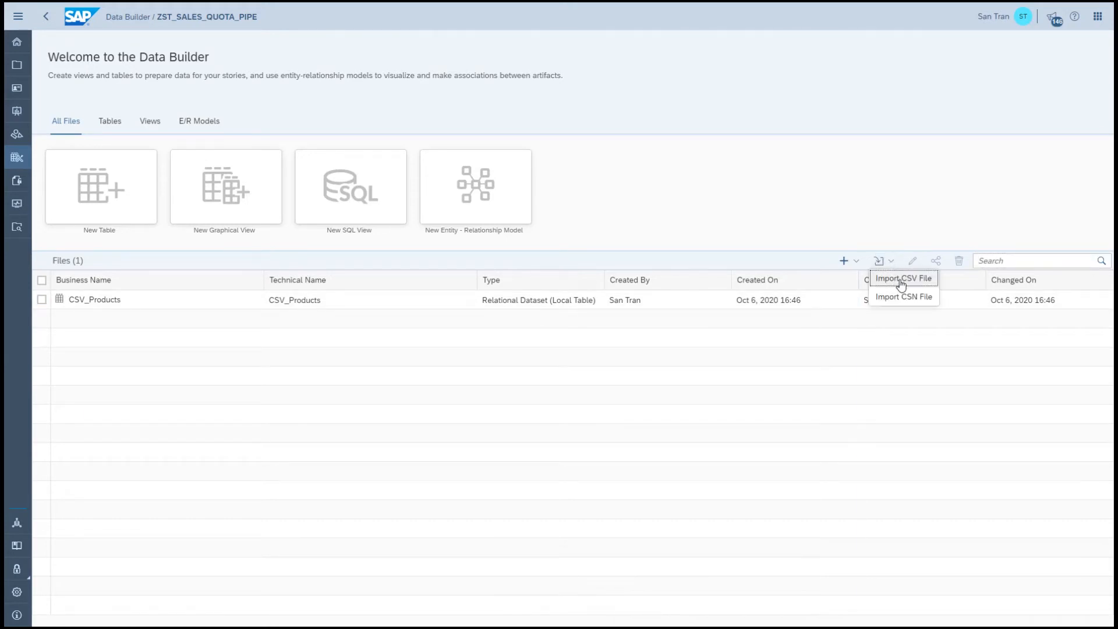
pyautogui.click(901, 281)
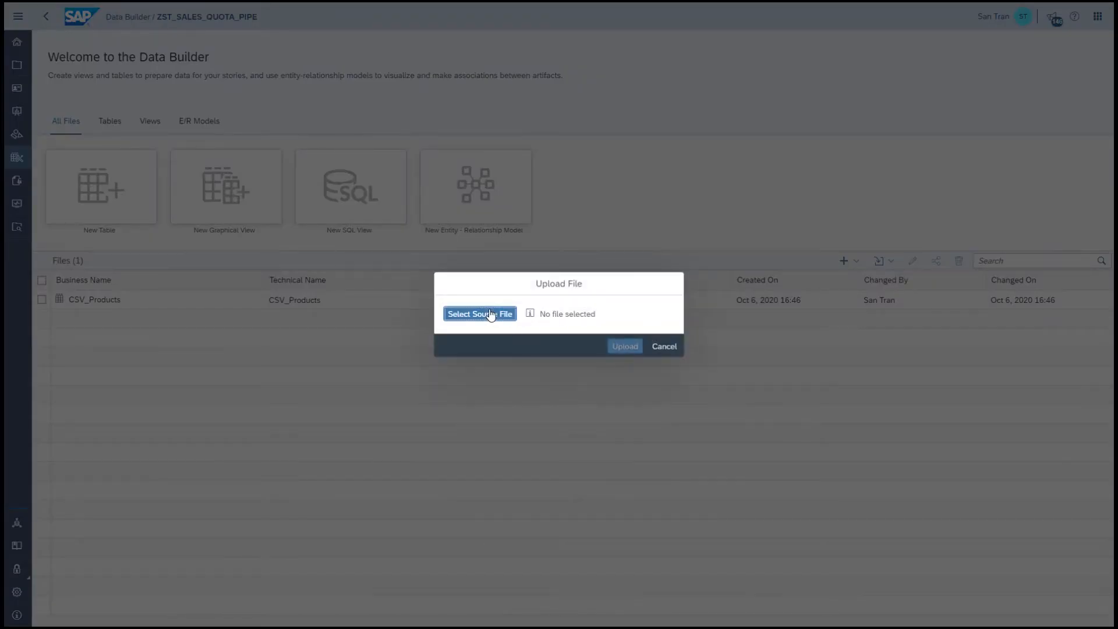
pyautogui.press('Return')
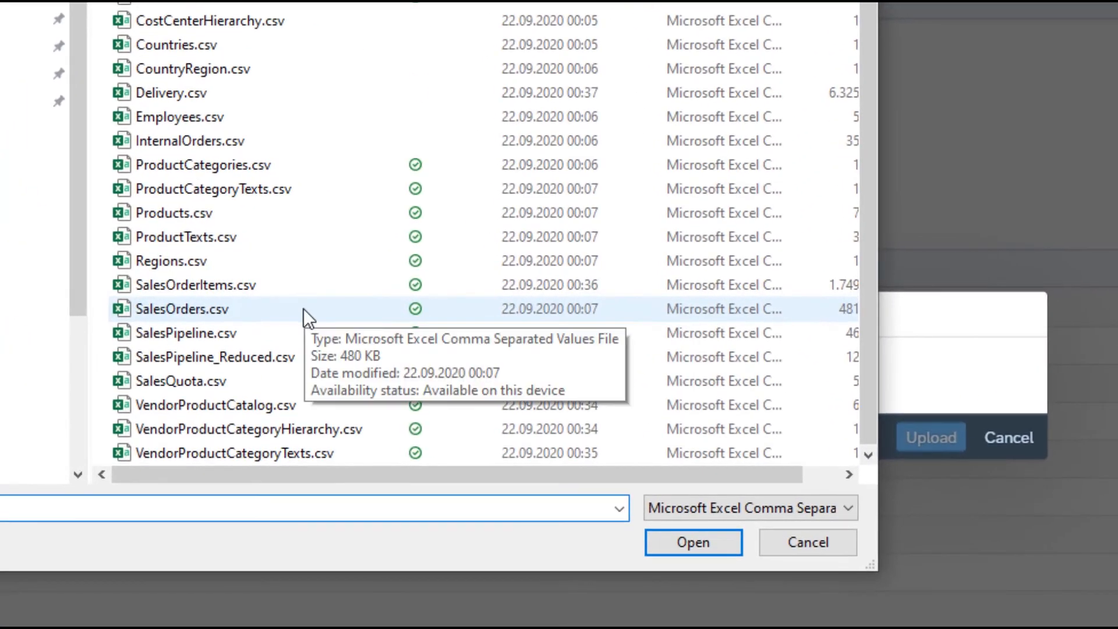
pyautogui.click(218, 335)
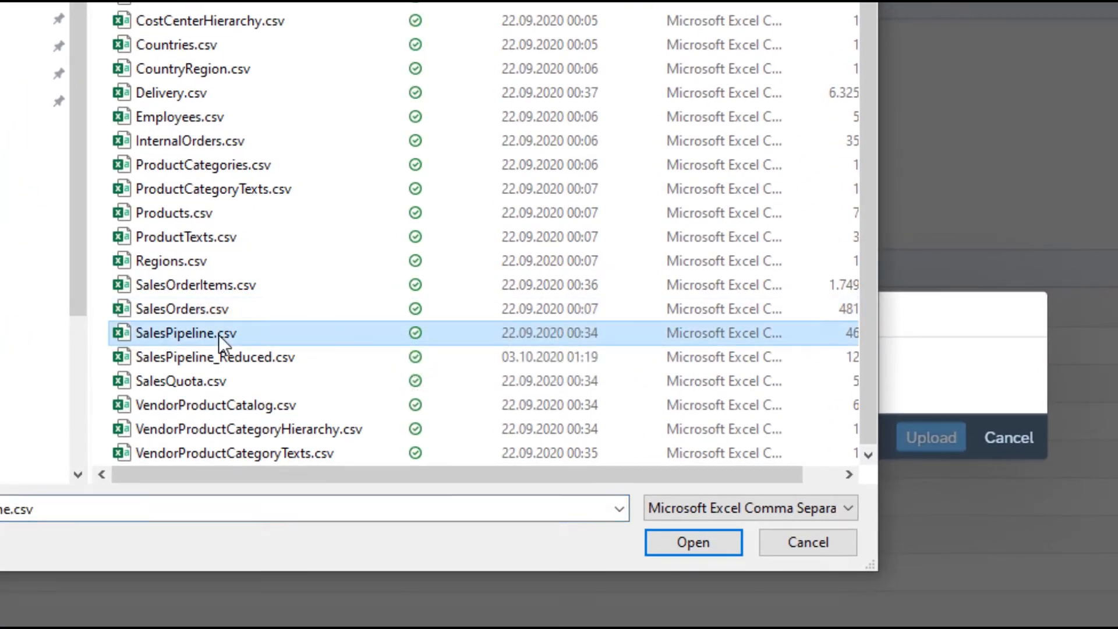
pyautogui.doubleClick(219, 335)
pyautogui.click(931, 437)
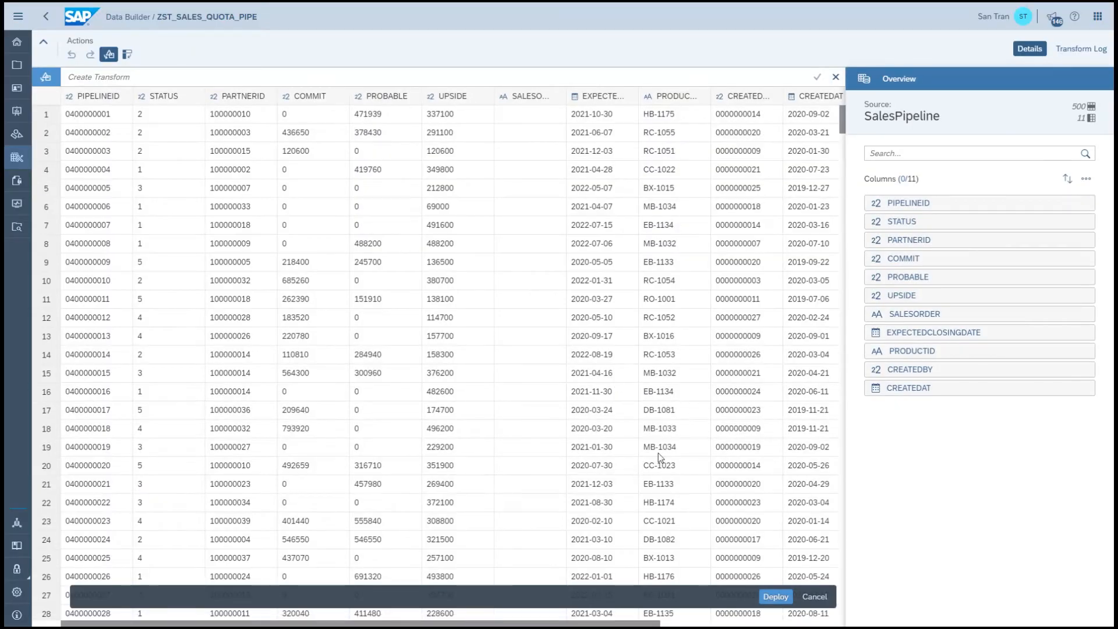
# Deploy the imported sales pipeline table with the business name CSV_SalesPipeline.
pyautogui.click(775, 599)
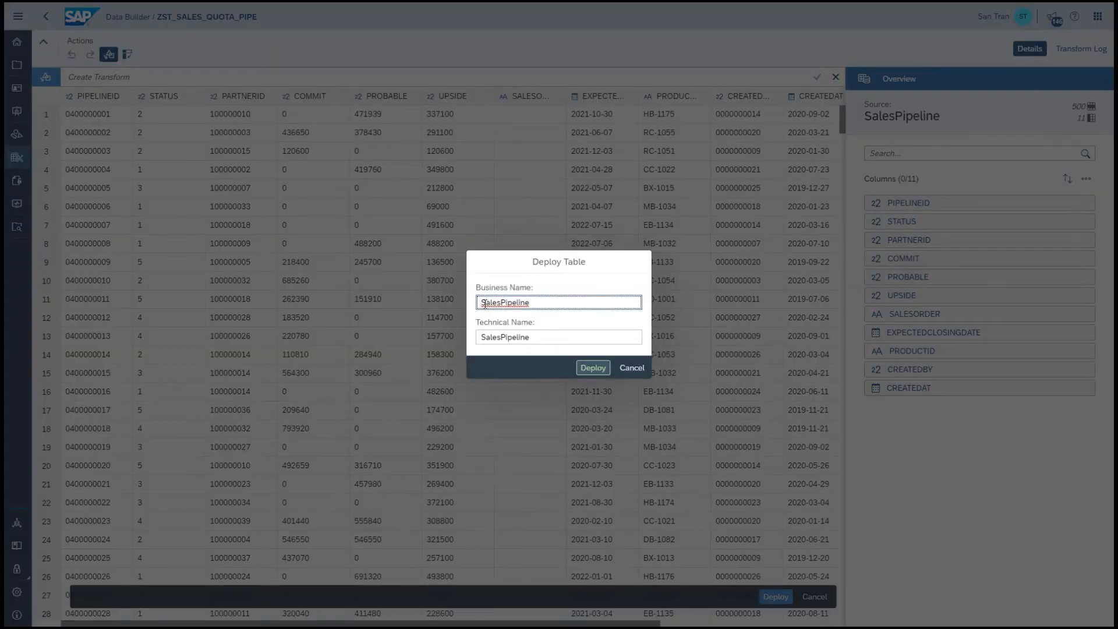
pyautogui.click(483, 302)
pyautogui.write('CSV_')
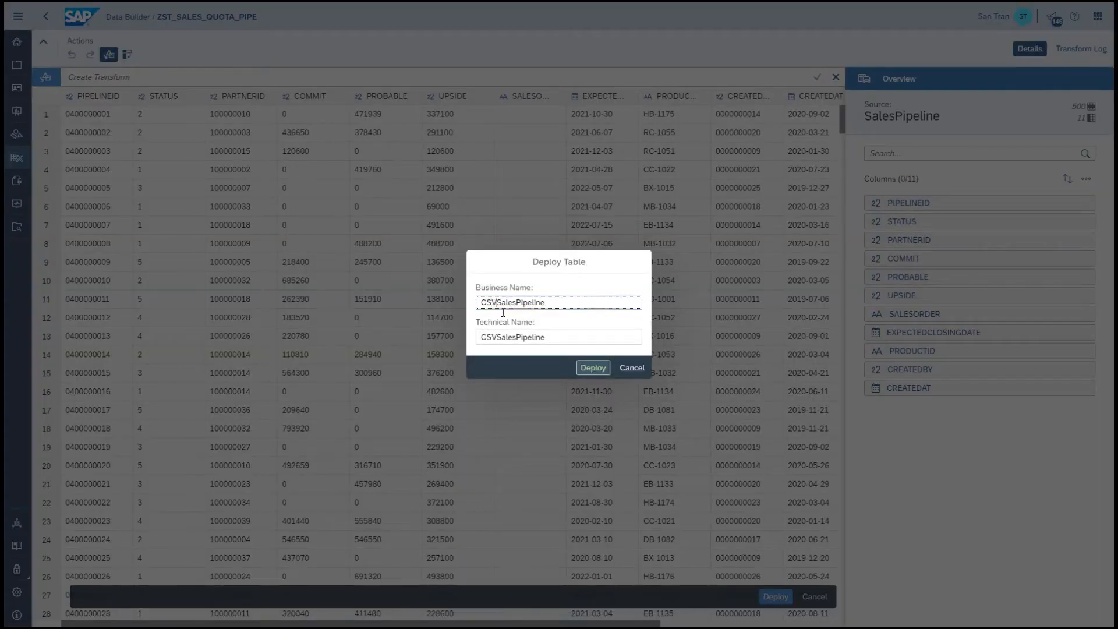
pyautogui.click(592, 368)
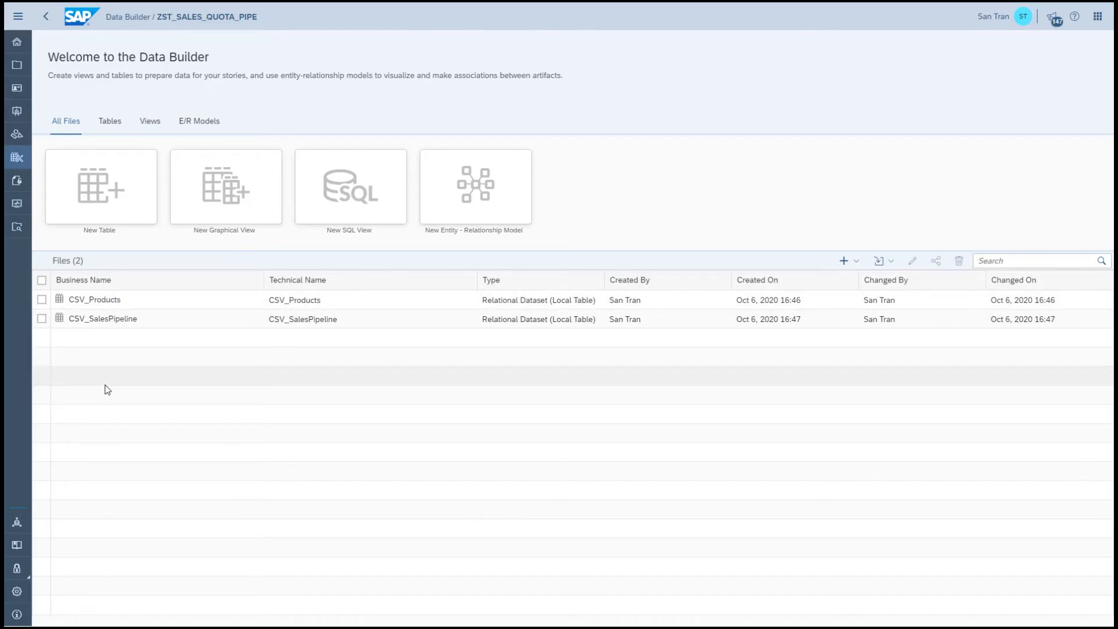
# Create time tables and dimensions for the space starting from year 2000, and return to the Data Builder file list.
pyautogui.click(24, 530)
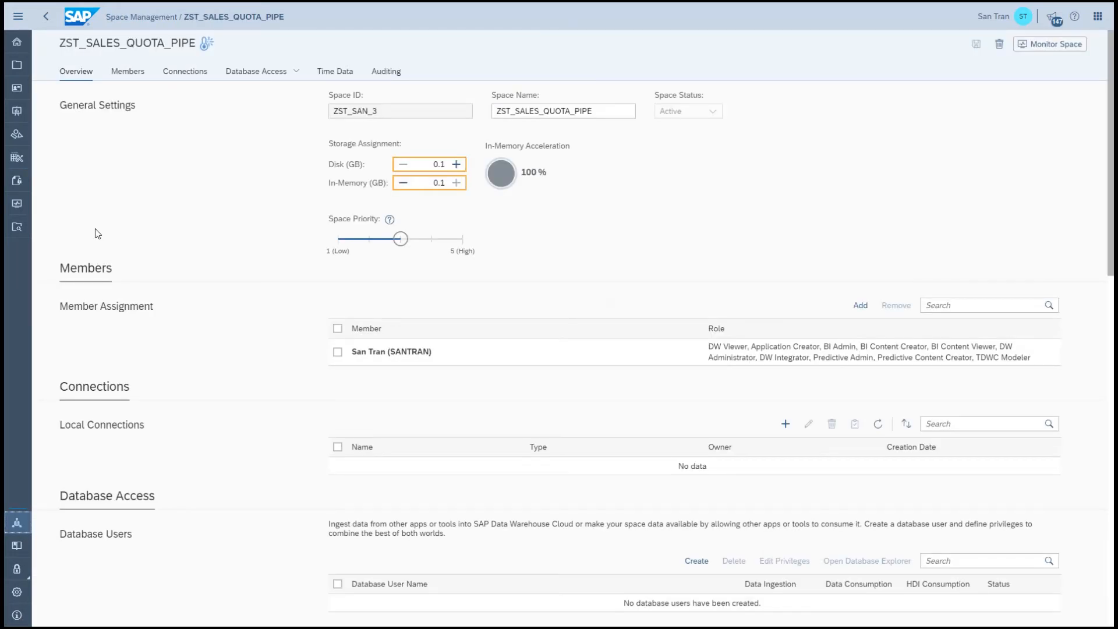
pyautogui.click(328, 75)
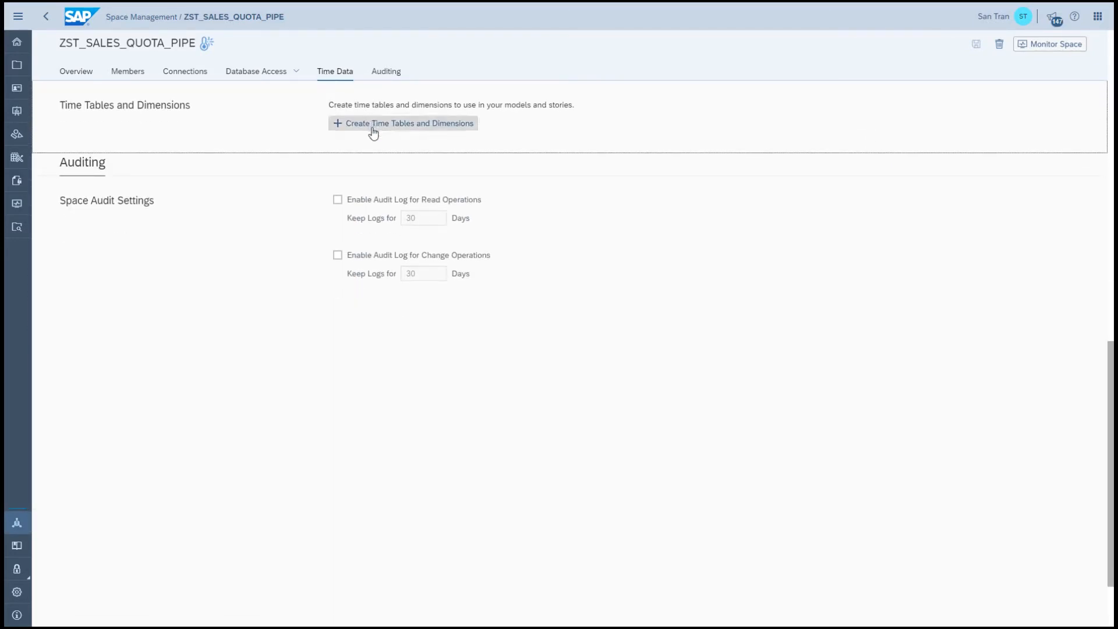
pyautogui.click(374, 129)
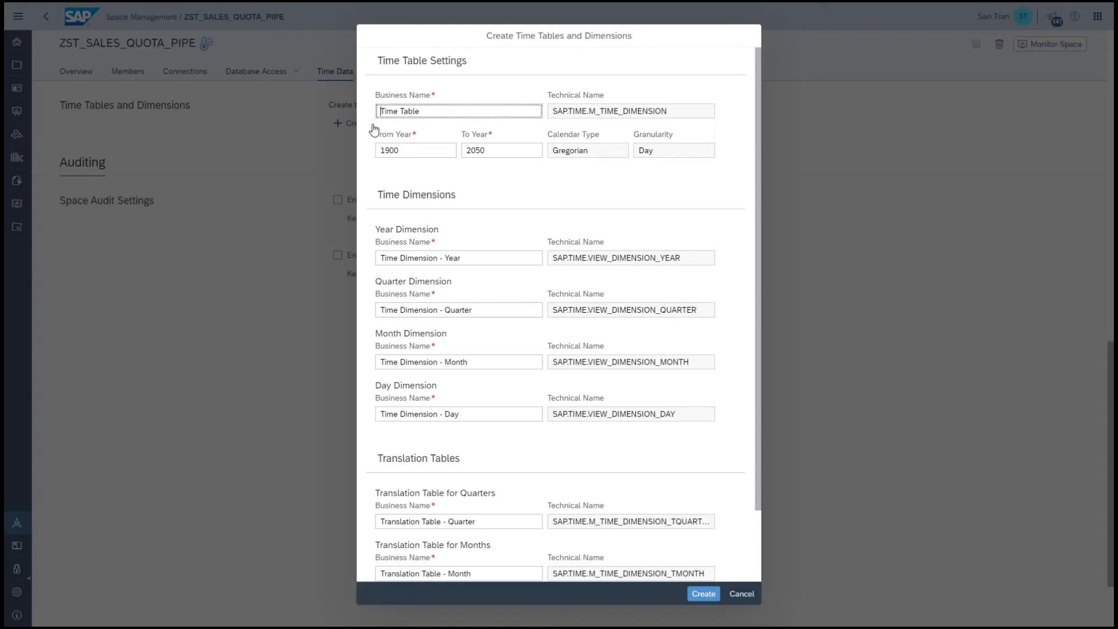
pyautogui.doubleClick(415, 151)
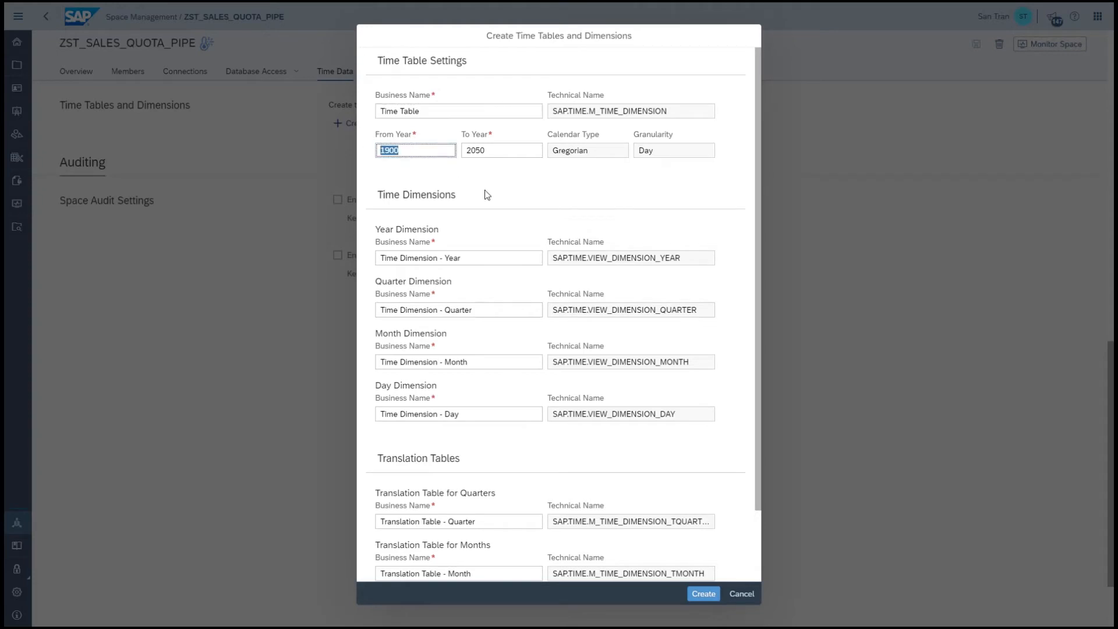
pyautogui.write('20')
pyautogui.scroll(-2, 691, 495)
pyautogui.click(703, 594)
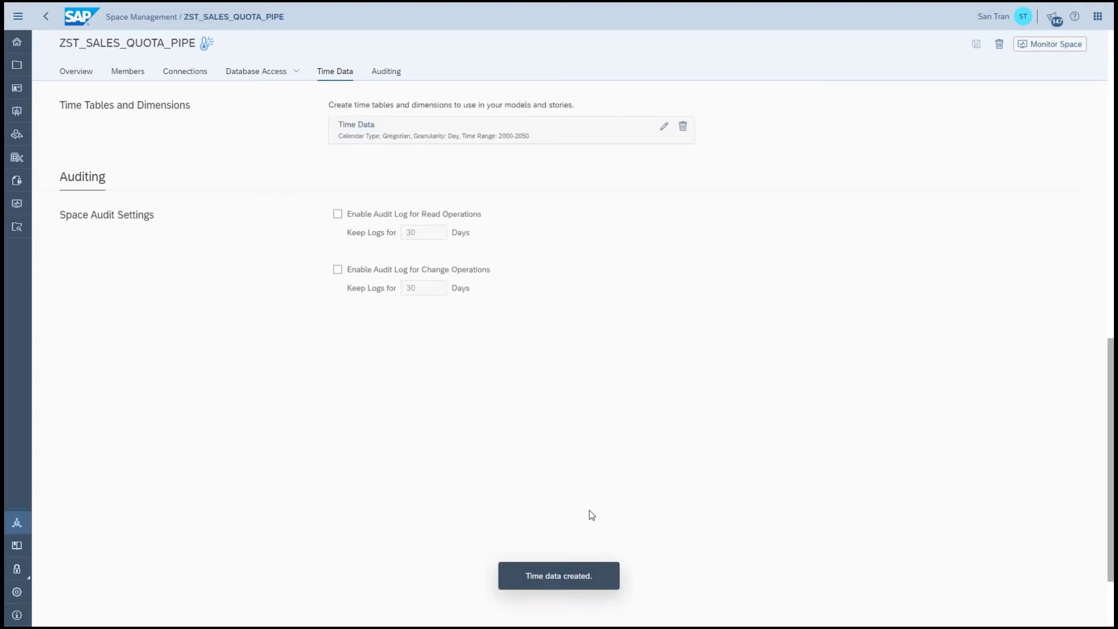
pyautogui.click(17, 157)
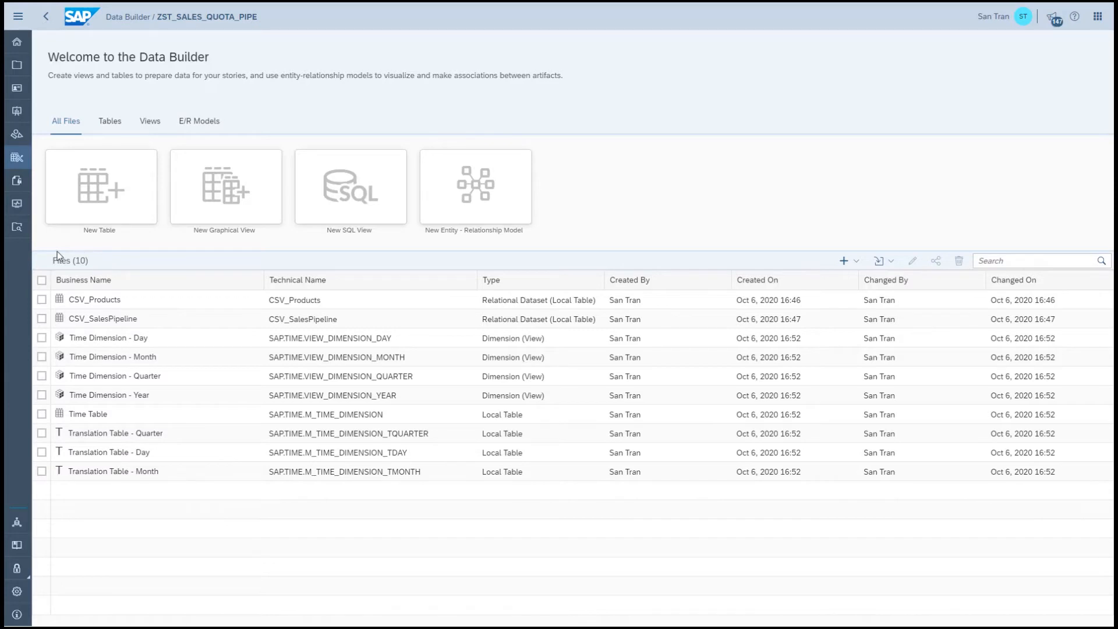
# Create a new dimension in the Business Builder based on the CSV_Products data entity.
pyautogui.click(16, 136)
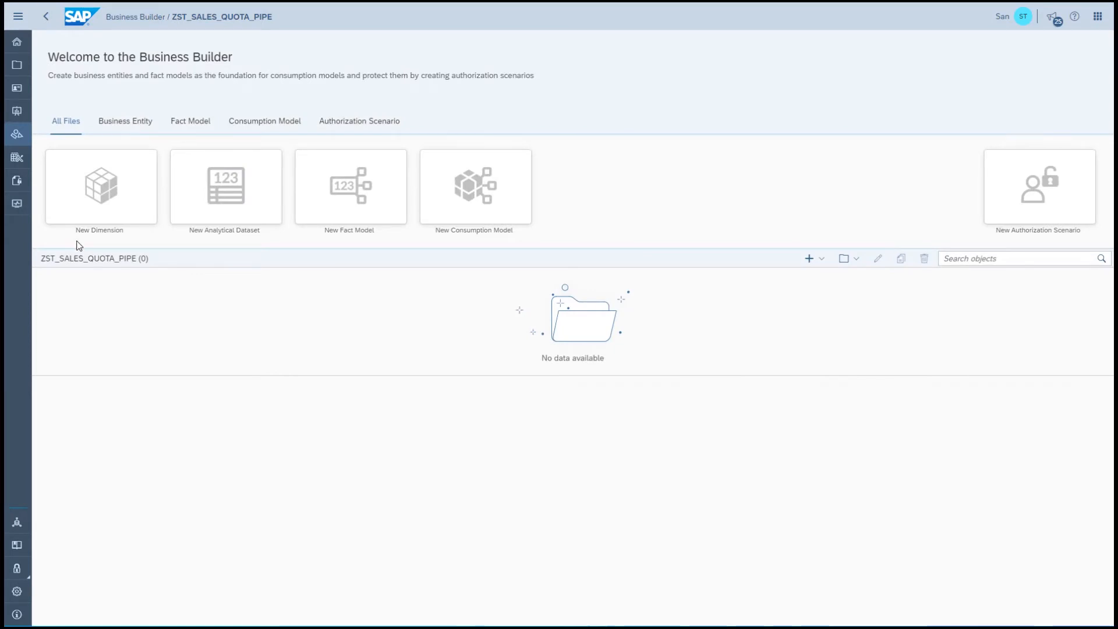
pyautogui.click(121, 206)
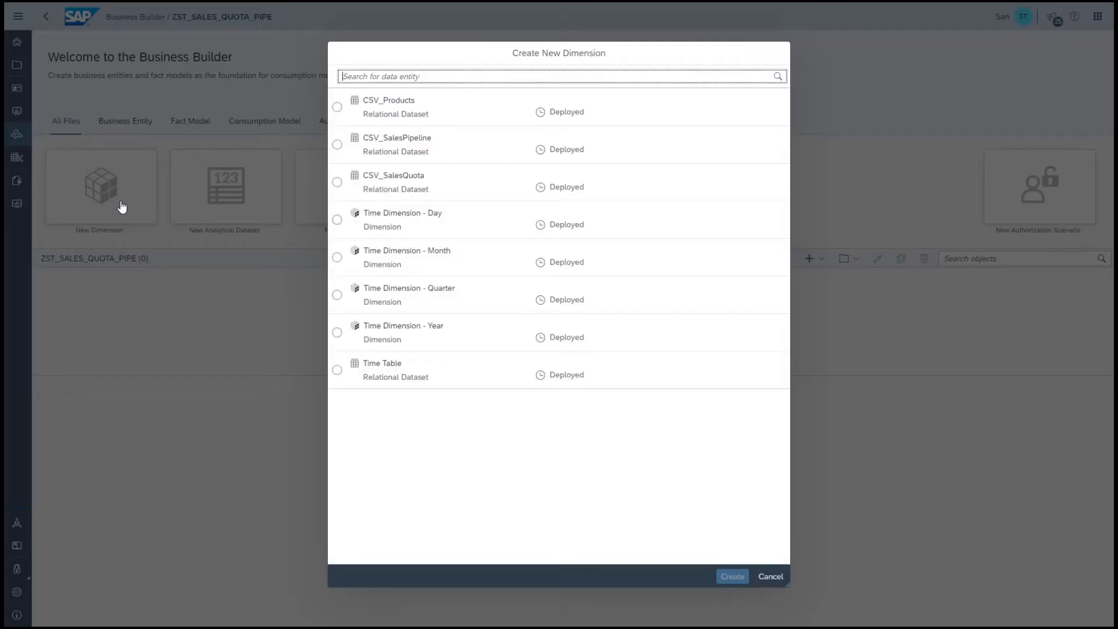
pyautogui.click(405, 112)
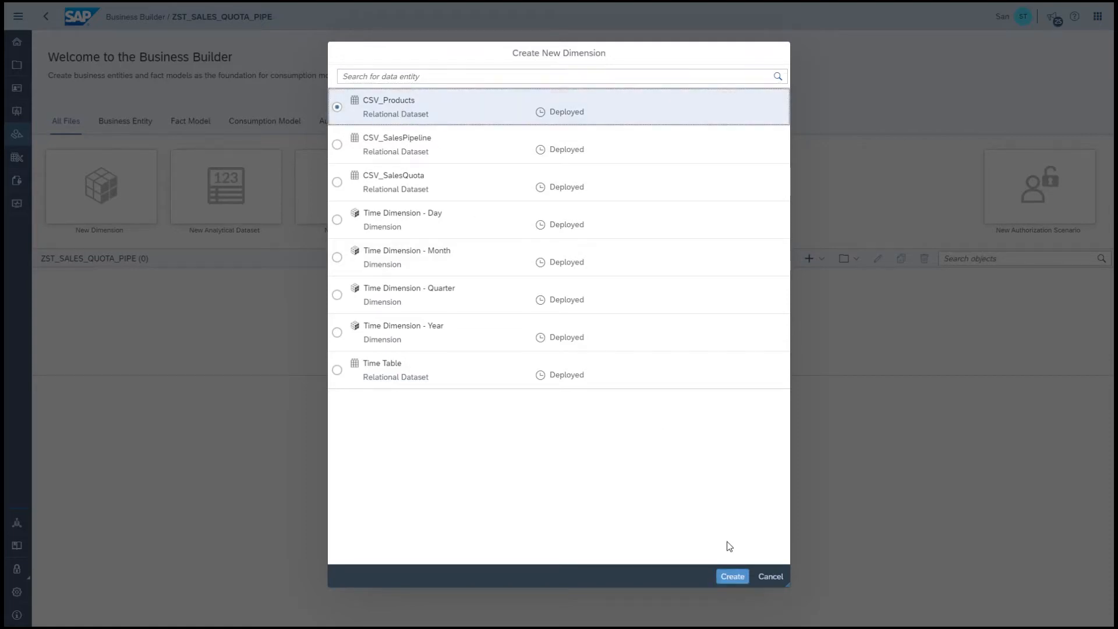
pyautogui.click(735, 578)
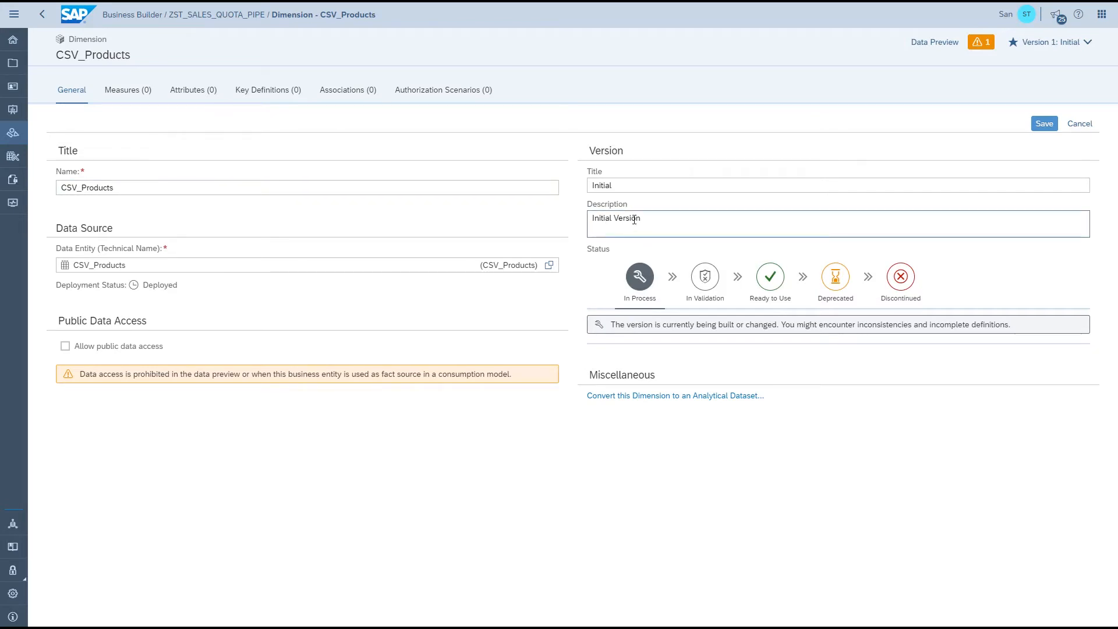
# Rename the dimension as Products, allow public data access, and save it.
pyautogui.moveTo(114, 187); pyautogui.dragTo(35, 180)
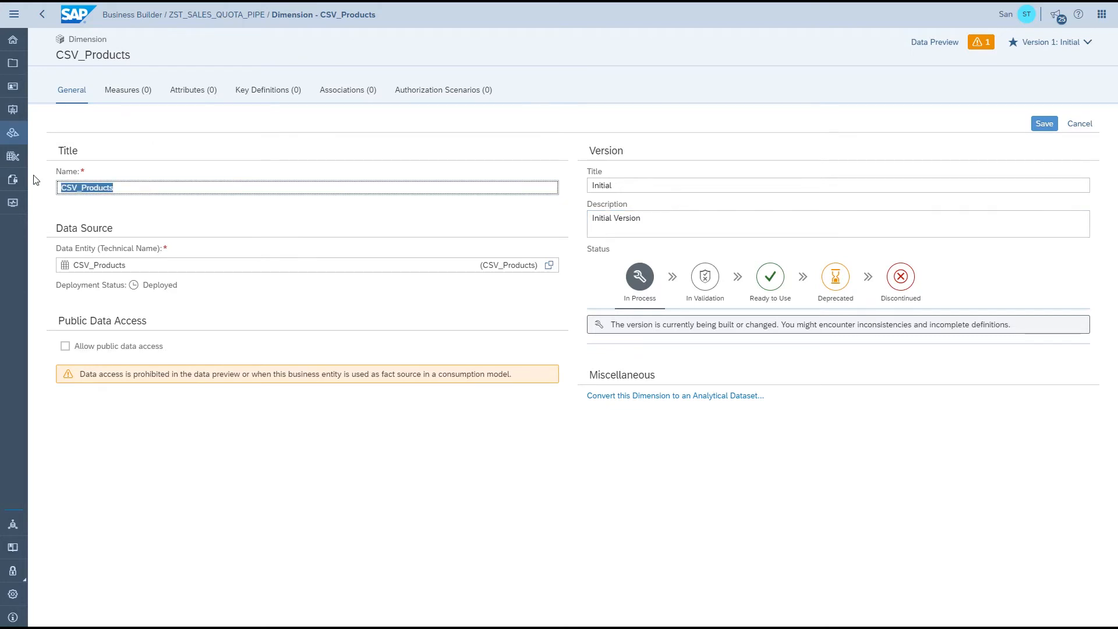
pyautogui.write('Product')
pyautogui.click(65, 347)
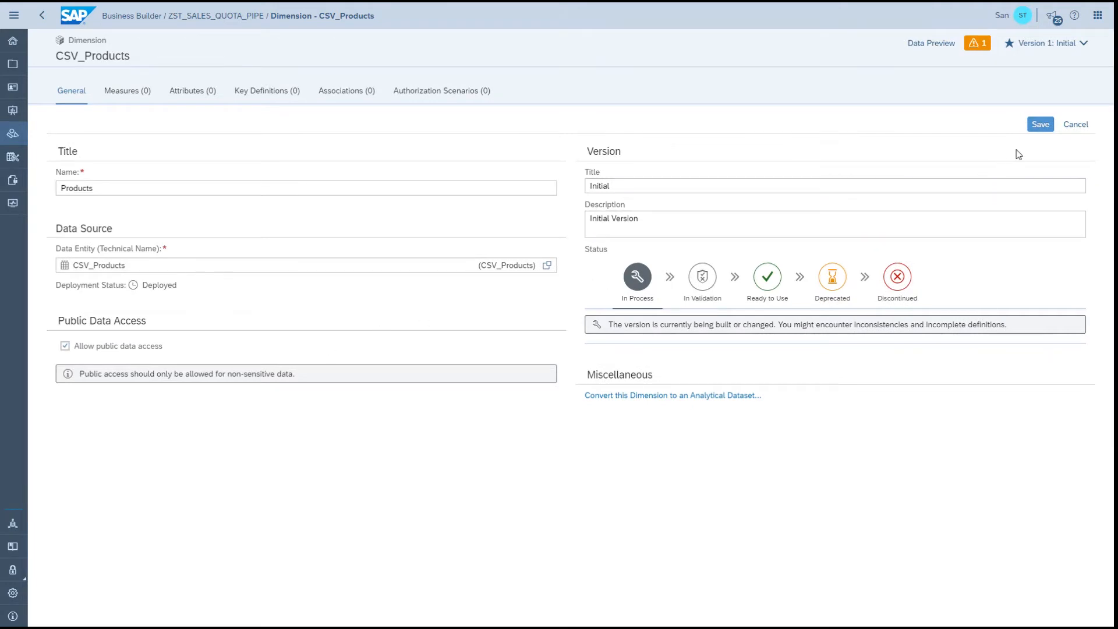
pyautogui.click(1041, 125)
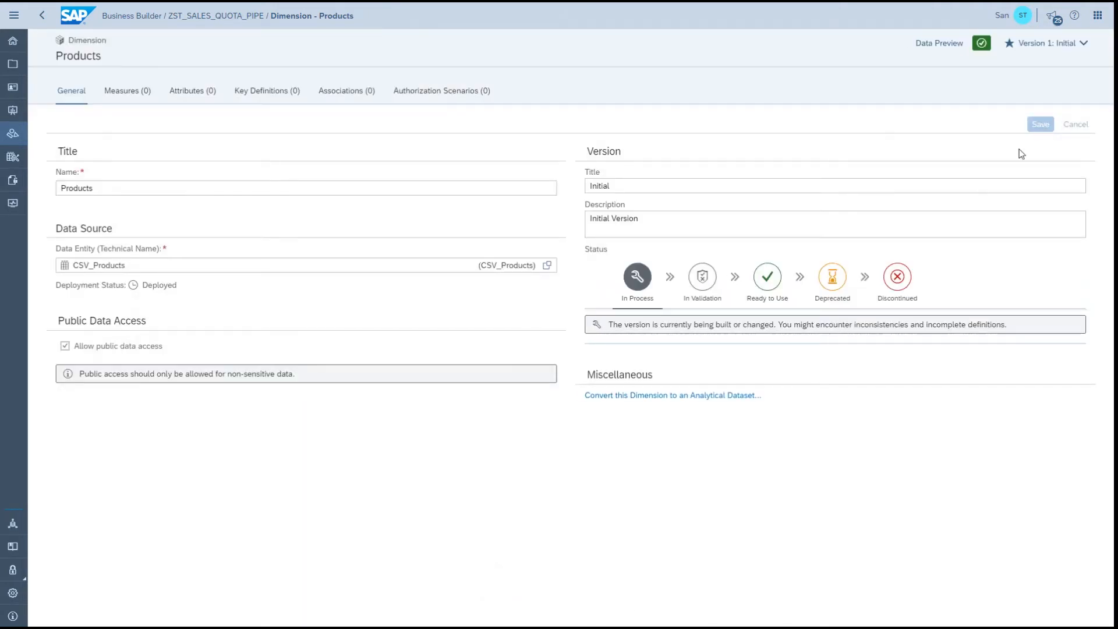
# Add the source attributes PRODUCTID and PRODCATEGORYID to the Products dimension.
pyautogui.click(198, 94)
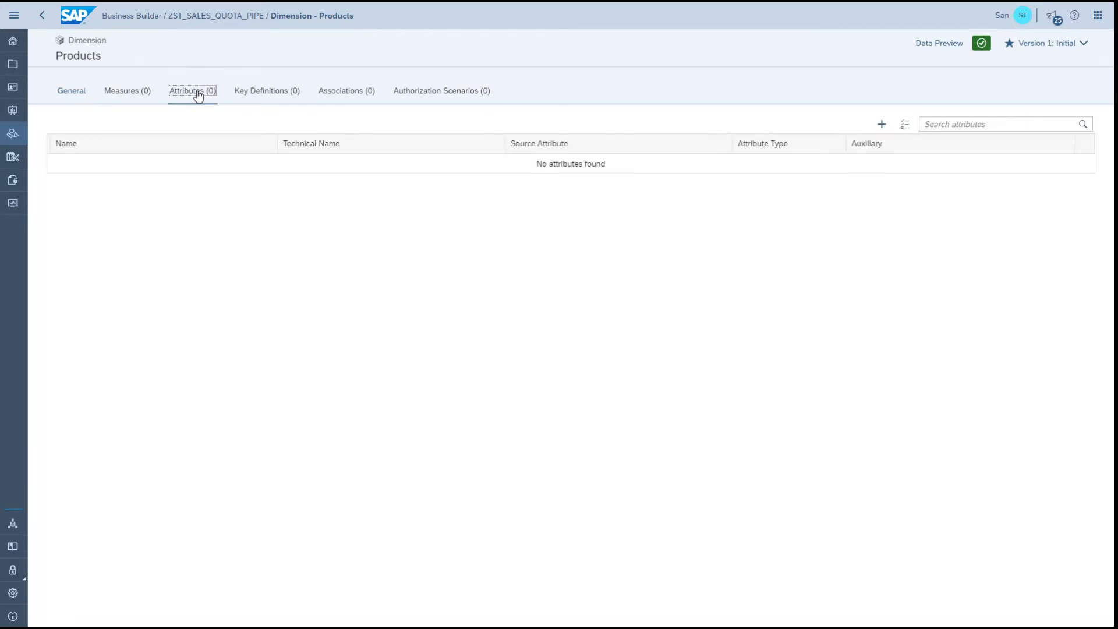
pyautogui.click(905, 124)
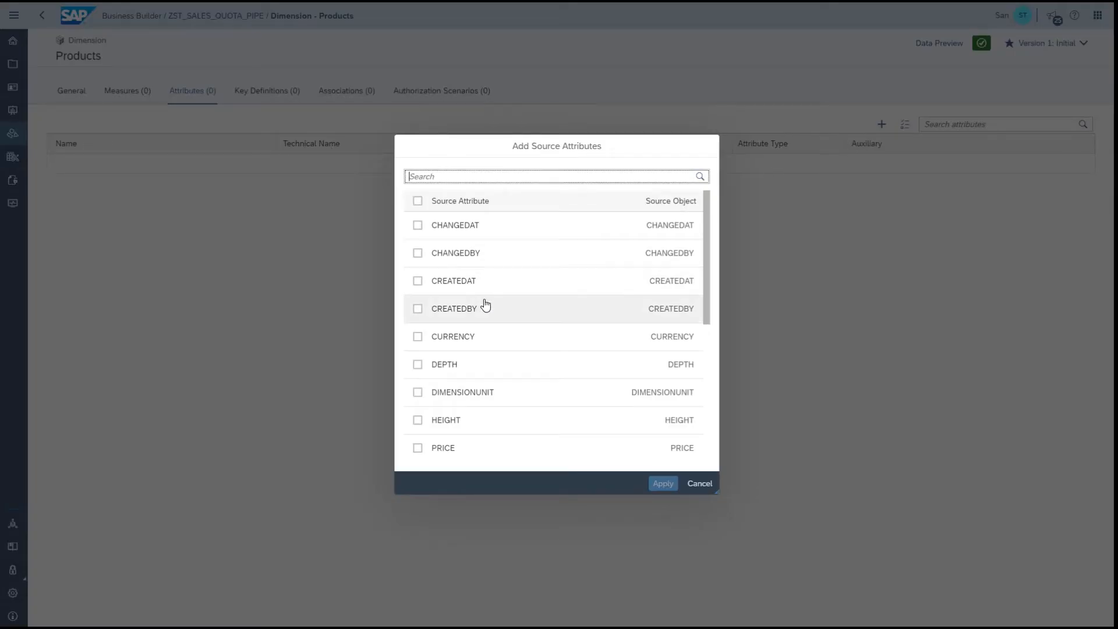
pyautogui.scroll(-2, 485, 305)
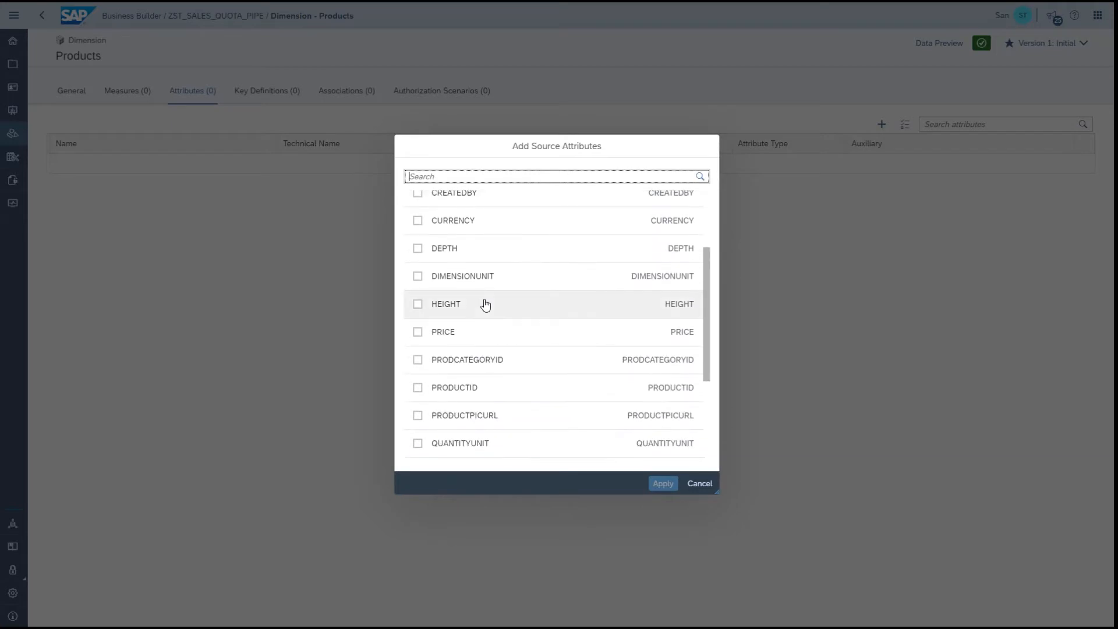
pyautogui.click(418, 389)
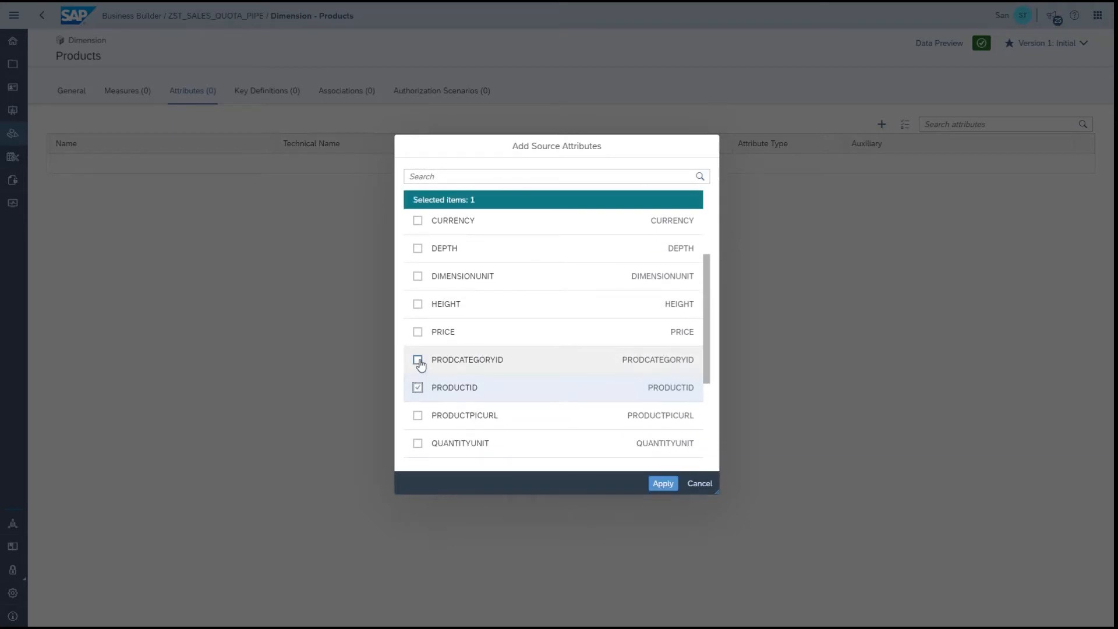
pyautogui.click(418, 360)
pyautogui.click(665, 484)
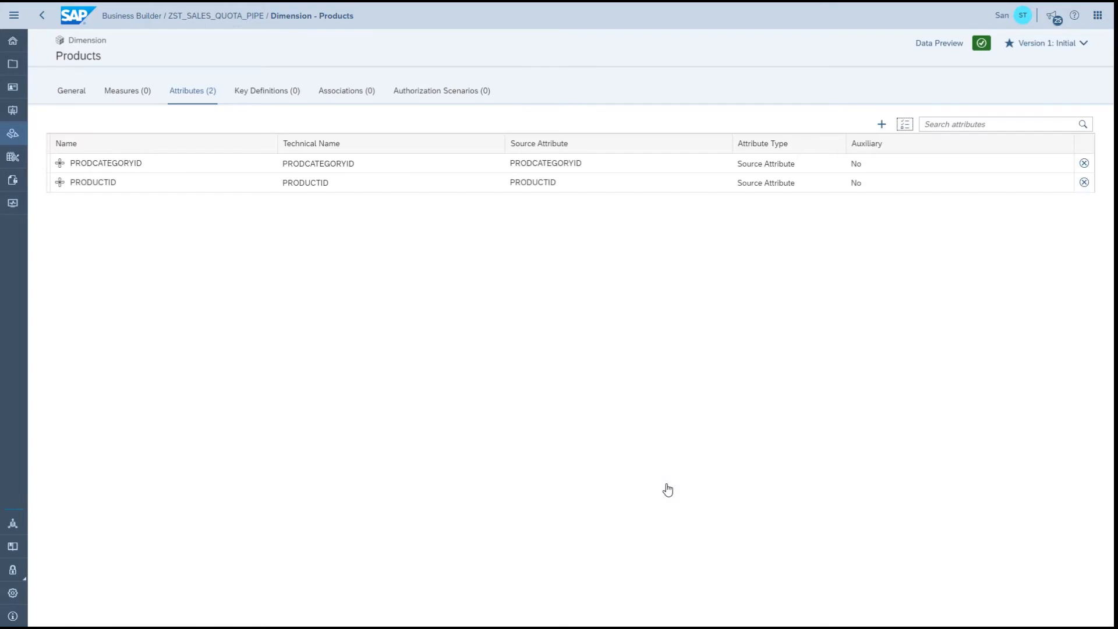
# Define a key for the Products dimension titled Product Id with PRODUCTID as its key field, and save it.
pyautogui.click(254, 98)
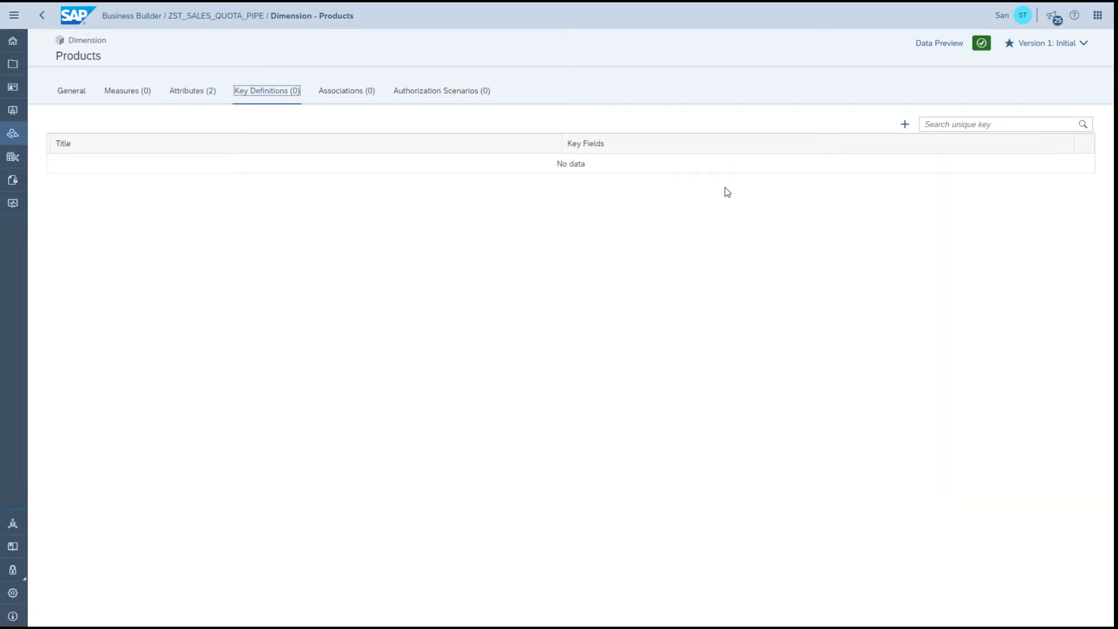
pyautogui.click(904, 124)
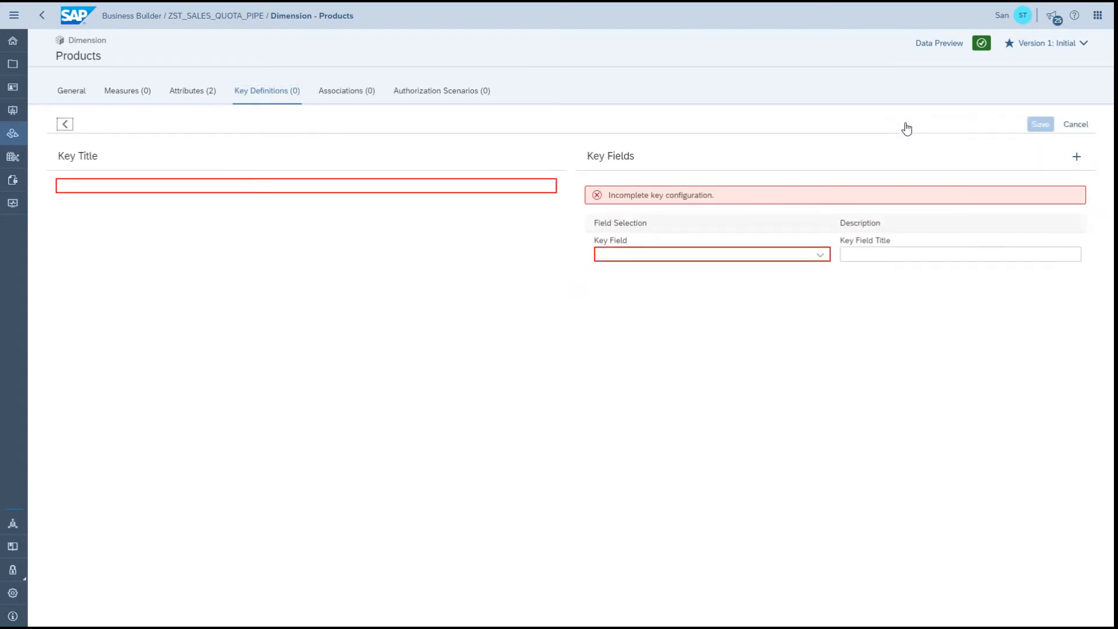
pyautogui.click(246, 185)
pyautogui.write('Product Id')
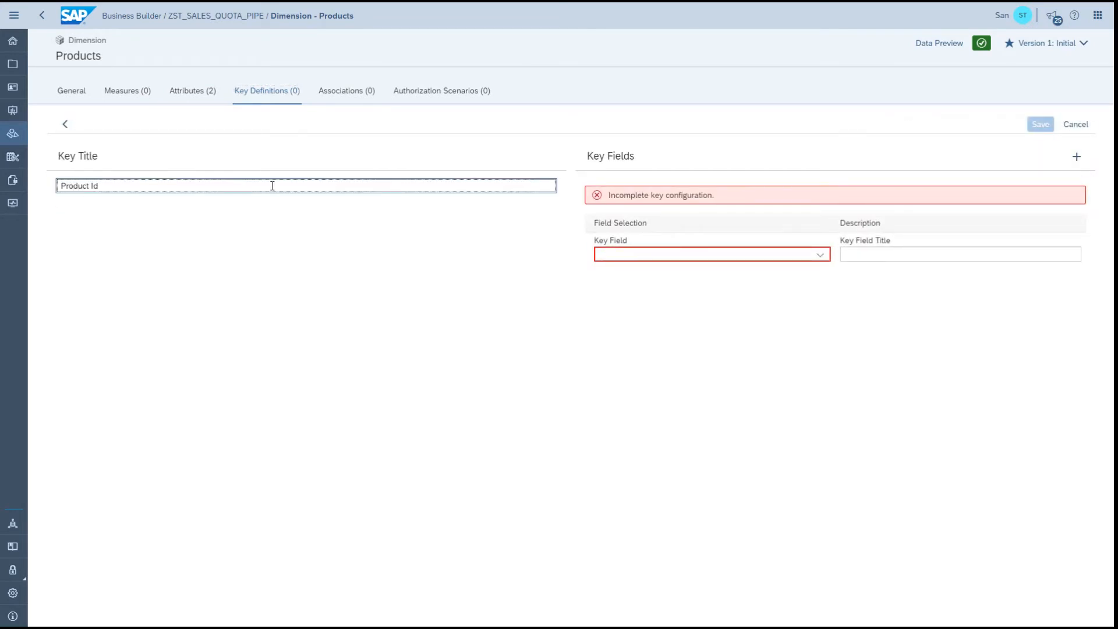
pyautogui.click(820, 255)
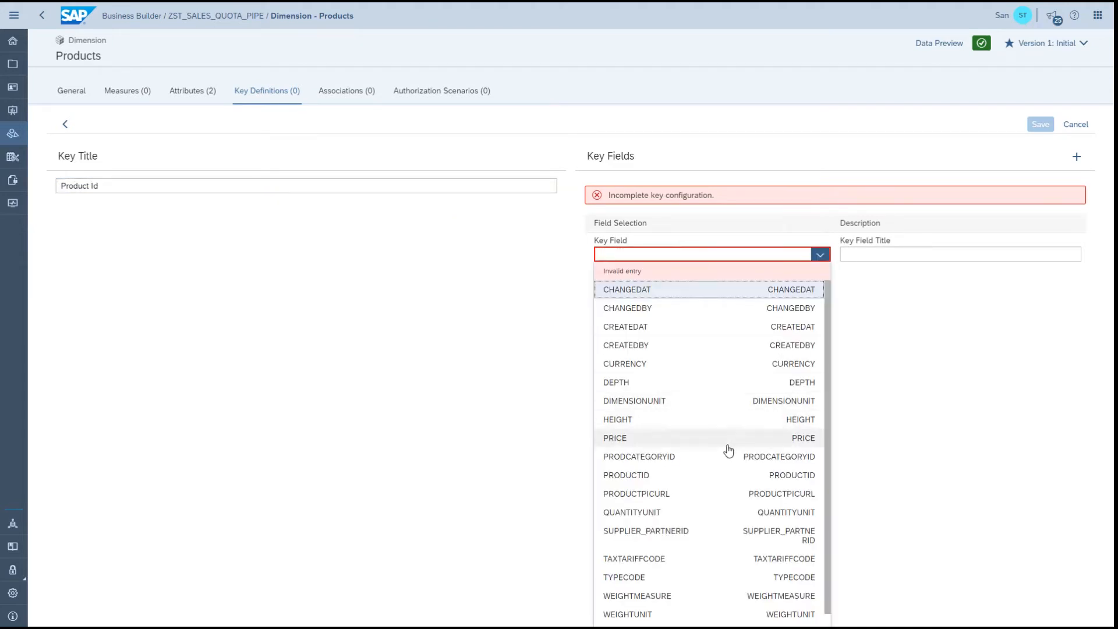
pyautogui.click(622, 475)
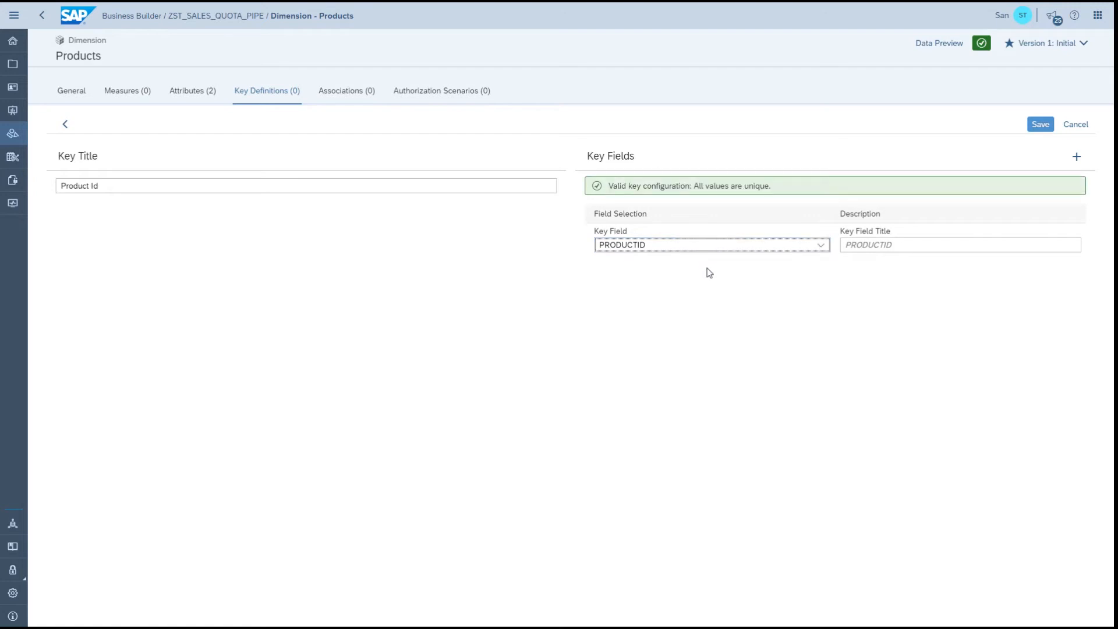
pyautogui.click(1040, 125)
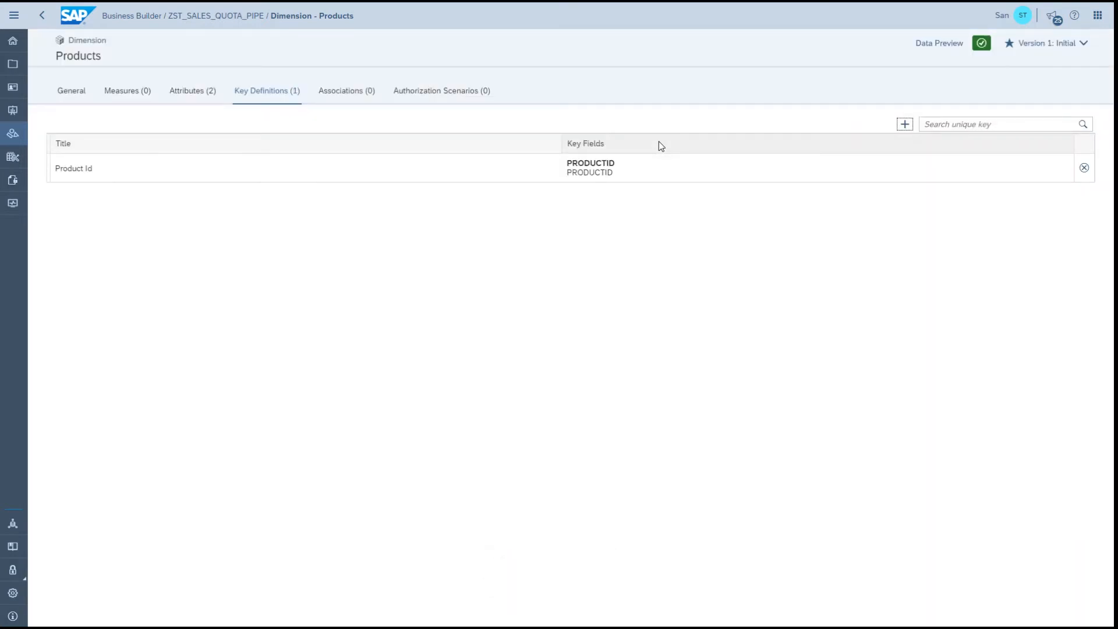
# Create a new dimension based on the Time Dimension - Day data entity, allow public data access, and save it.
pyautogui.click(214, 16)
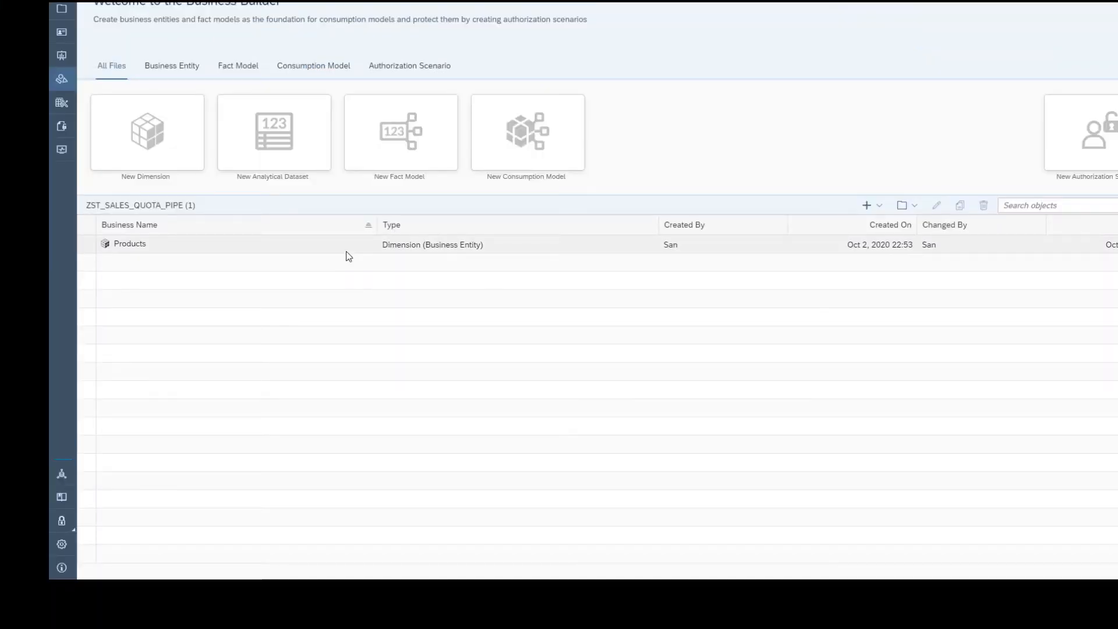
pyautogui.click(168, 154)
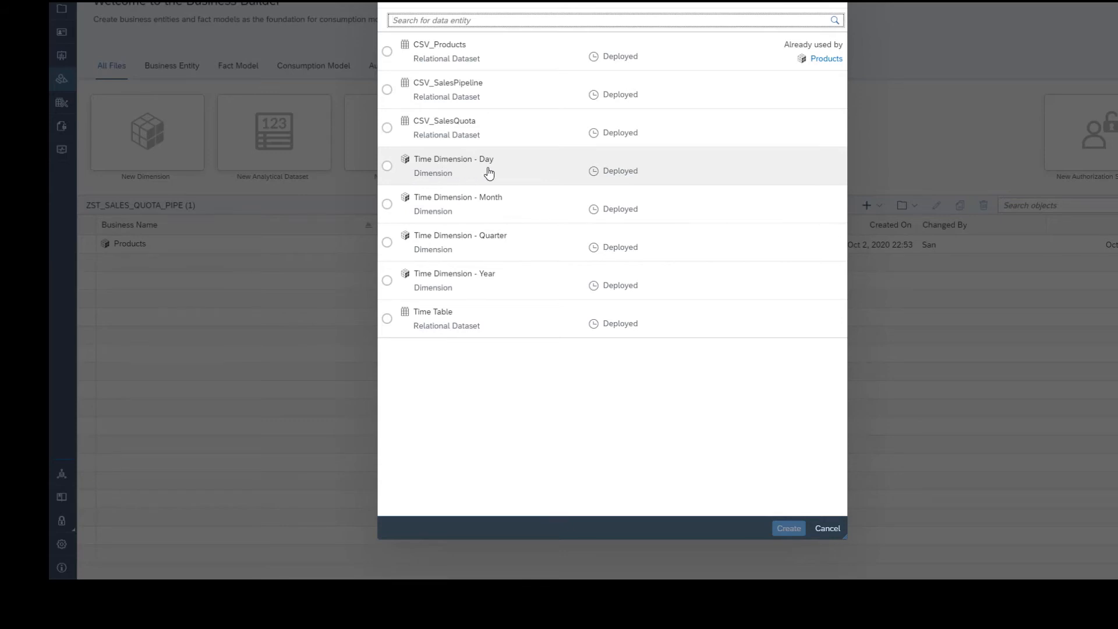
pyautogui.click(417, 167)
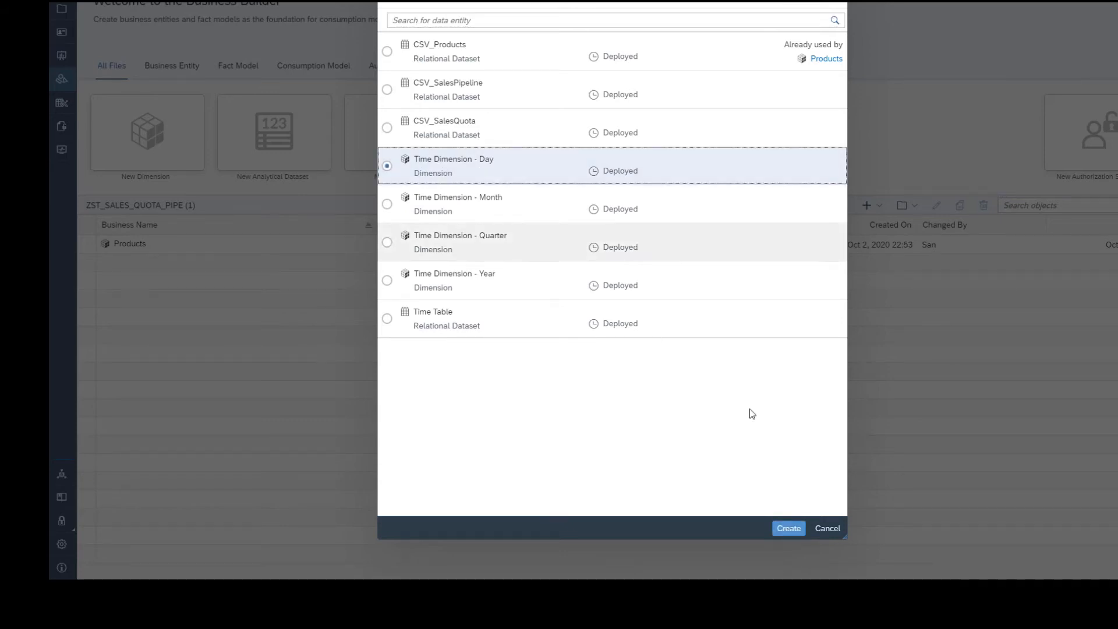
pyautogui.click(788, 529)
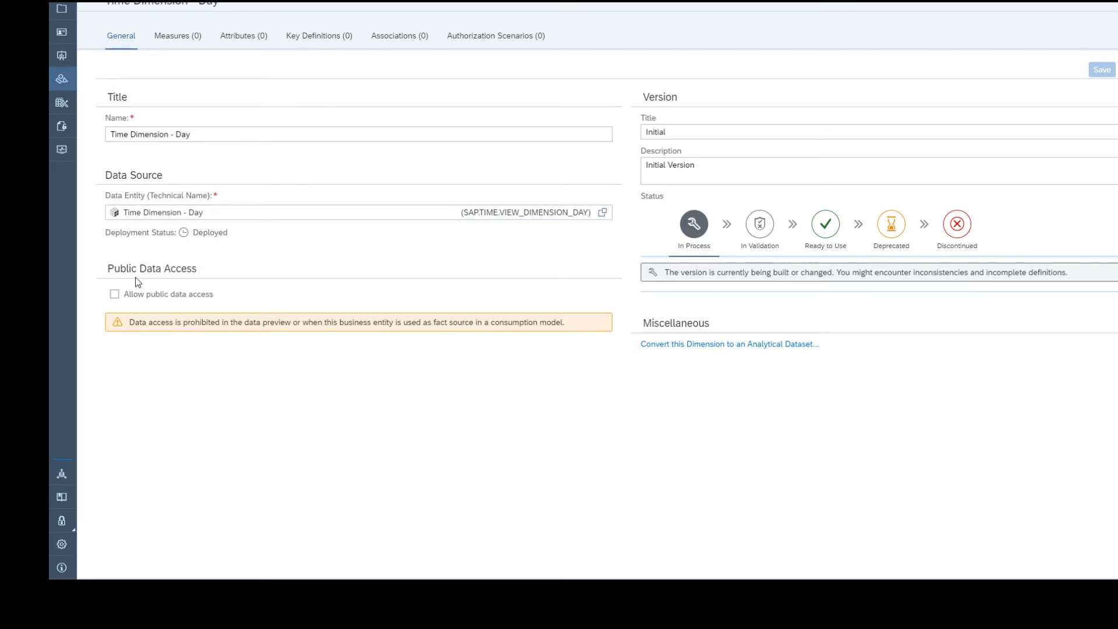
pyautogui.click(114, 295)
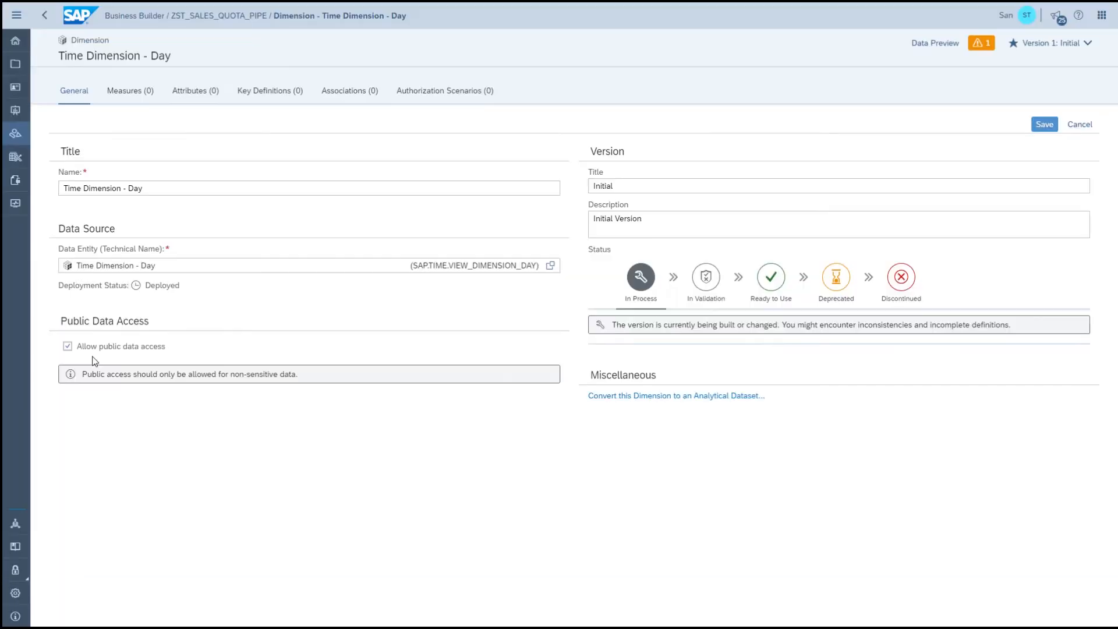
pyautogui.click(1042, 125)
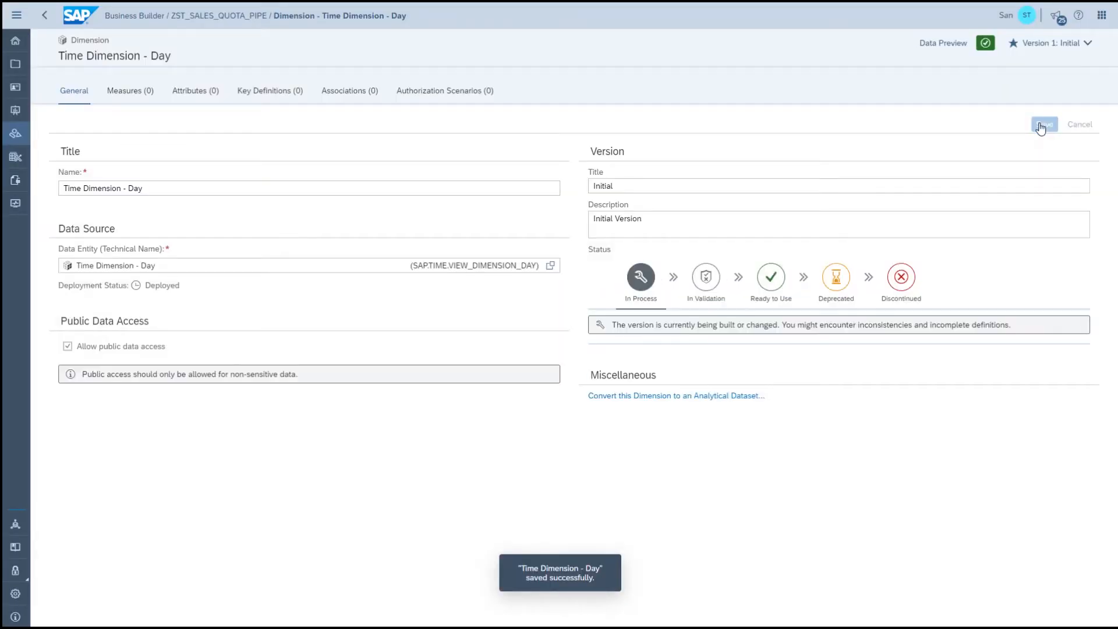
# Add the source attributes Calendar Month, Calendar Quarter, Date, Quarter and Year to the Time Dimension - Day dimension.
pyautogui.click(189, 98)
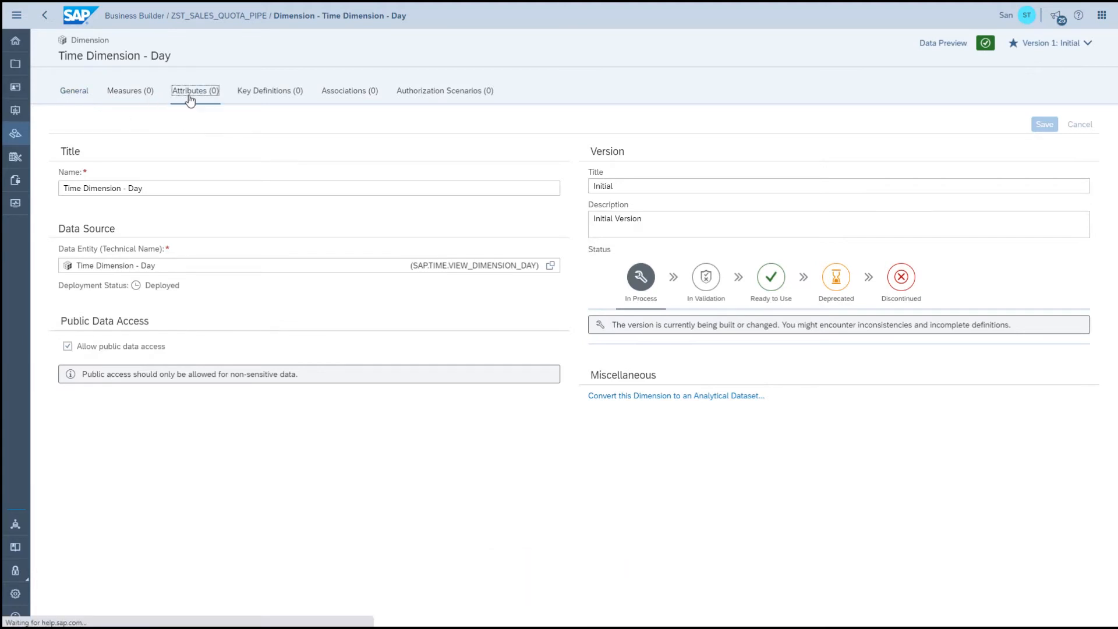
pyautogui.click(912, 125)
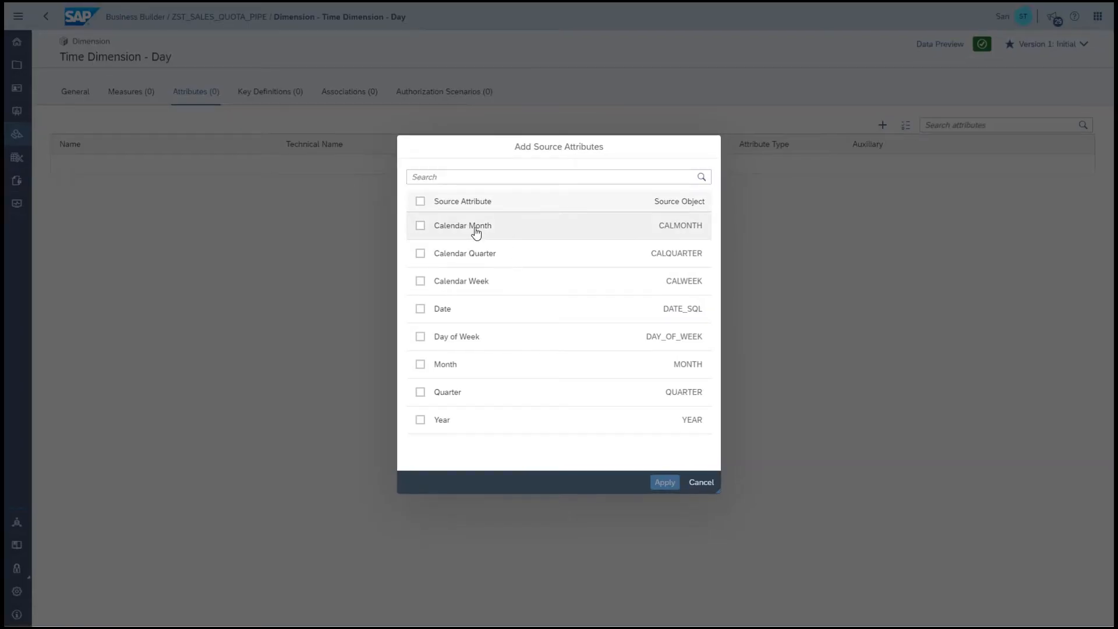
pyautogui.click(420, 227)
pyautogui.click(420, 272)
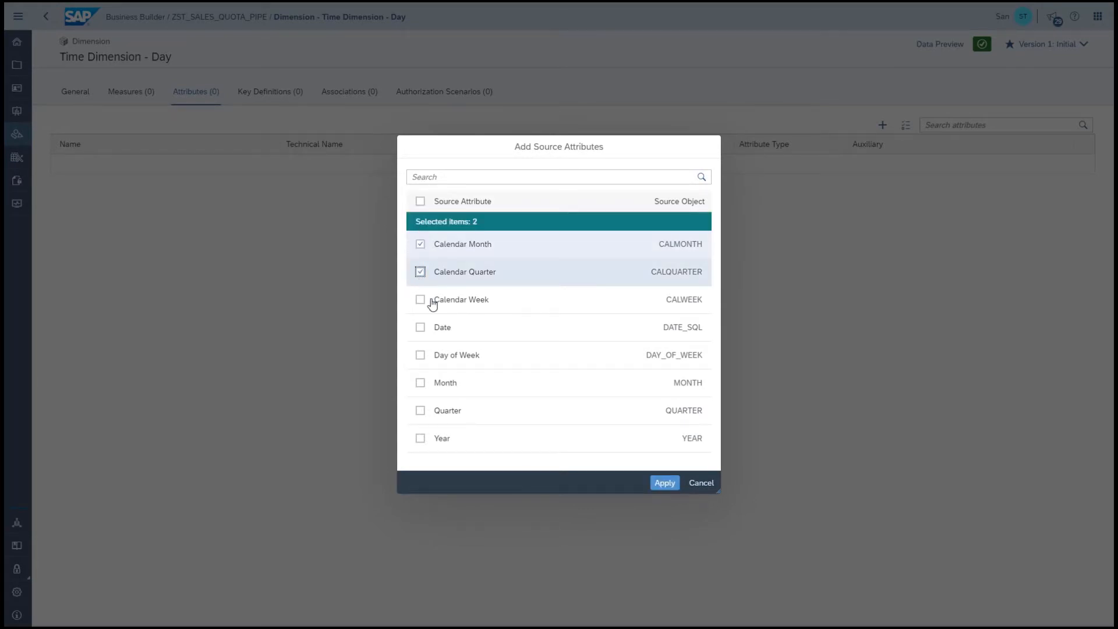
pyautogui.click(422, 337)
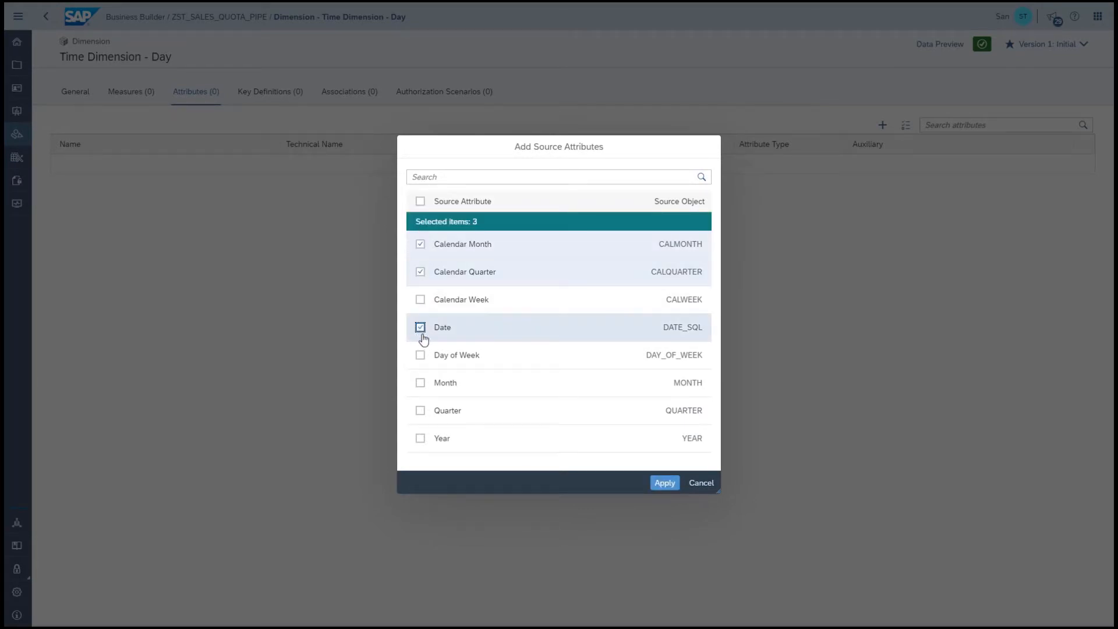
pyautogui.click(420, 411)
pyautogui.click(420, 441)
pyautogui.click(667, 488)
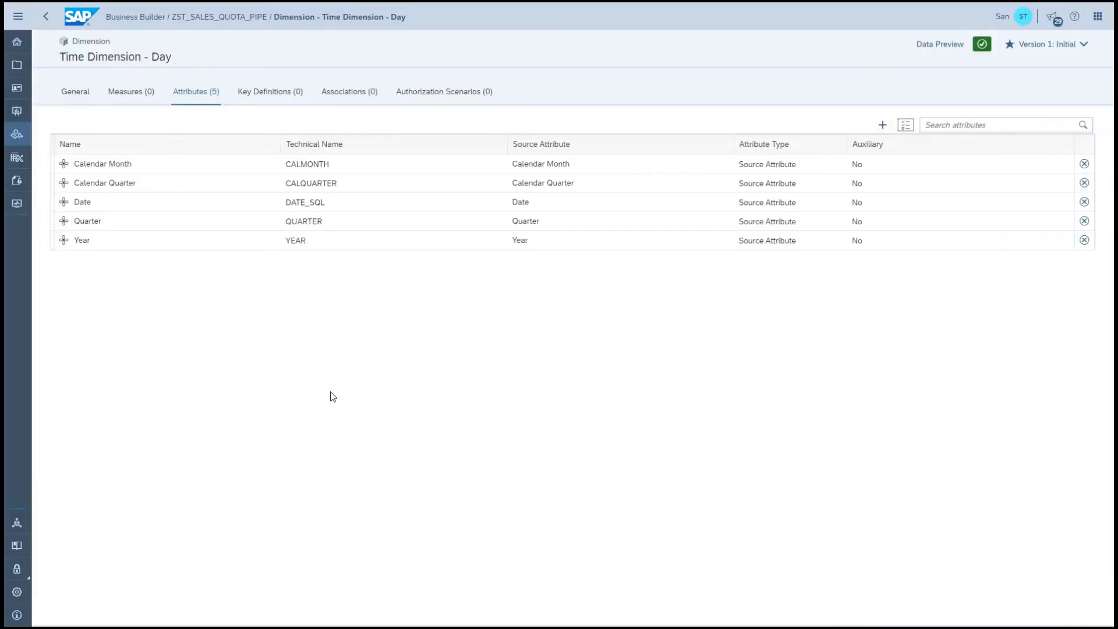
# Define a key for the Time Dimension - Day dimension titled Date with Date as its key field, and save it.
pyautogui.click(291, 99)
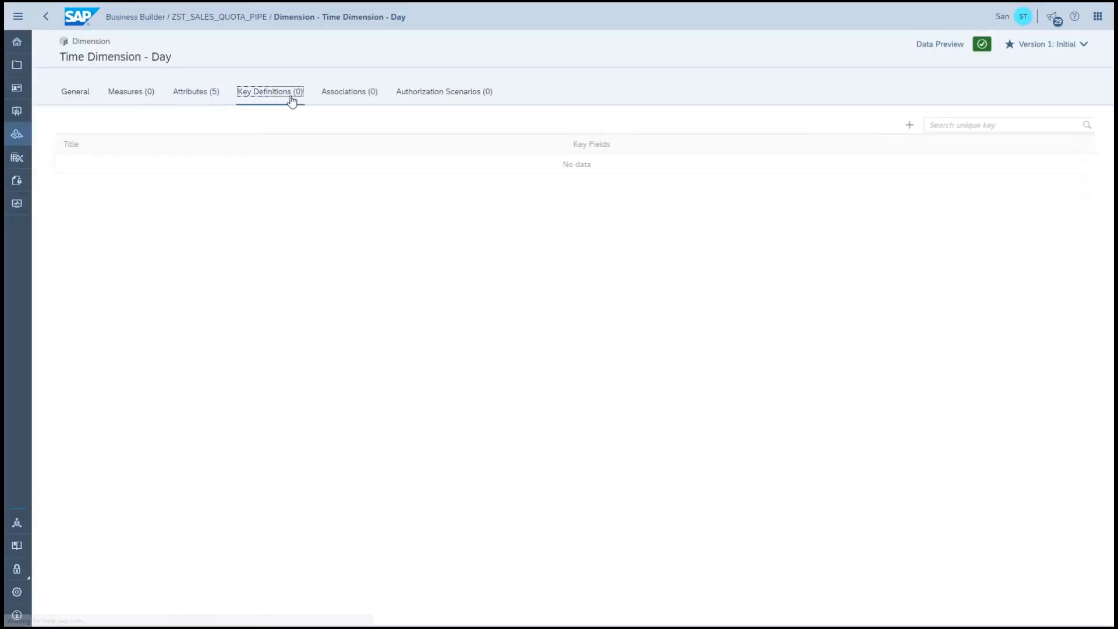
pyautogui.click(906, 130)
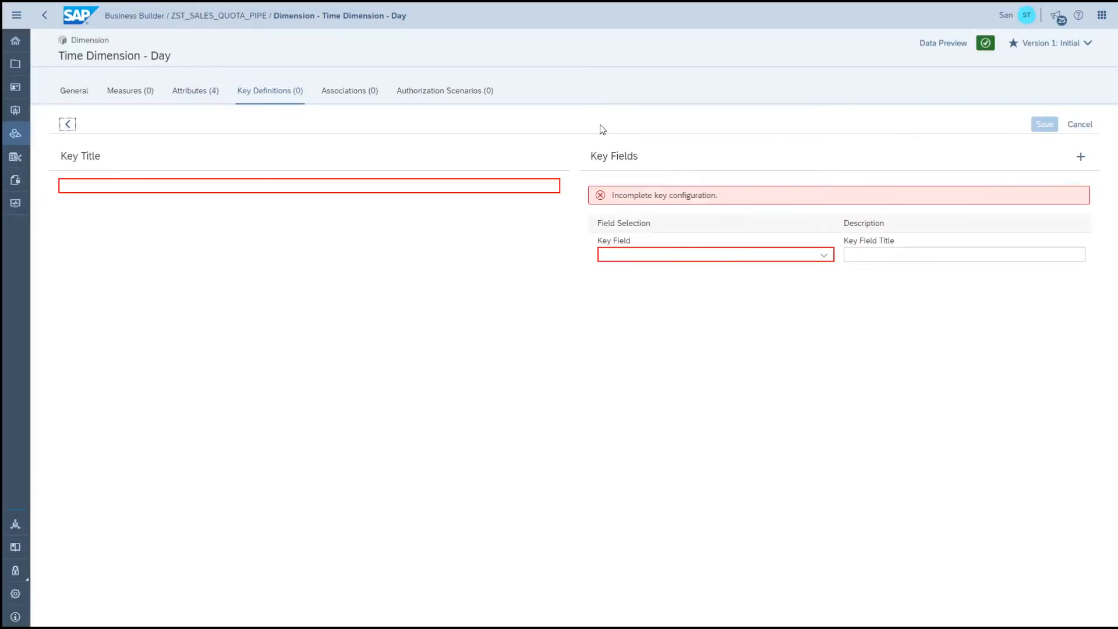
pyautogui.click(299, 185)
pyautogui.write('Date')
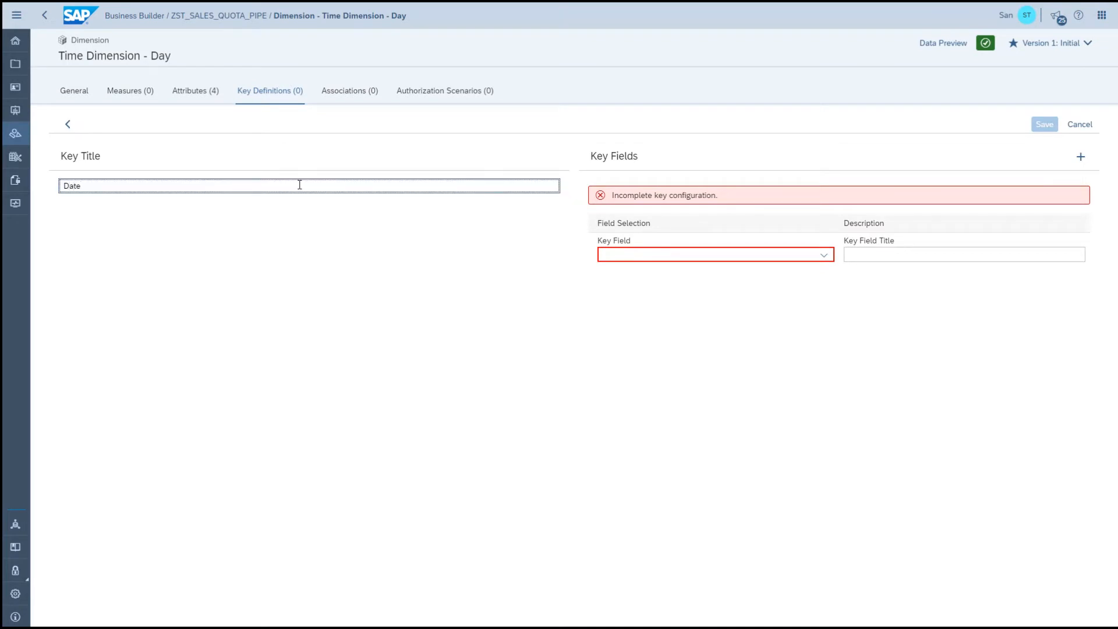
pyautogui.click(824, 255)
pyautogui.click(612, 347)
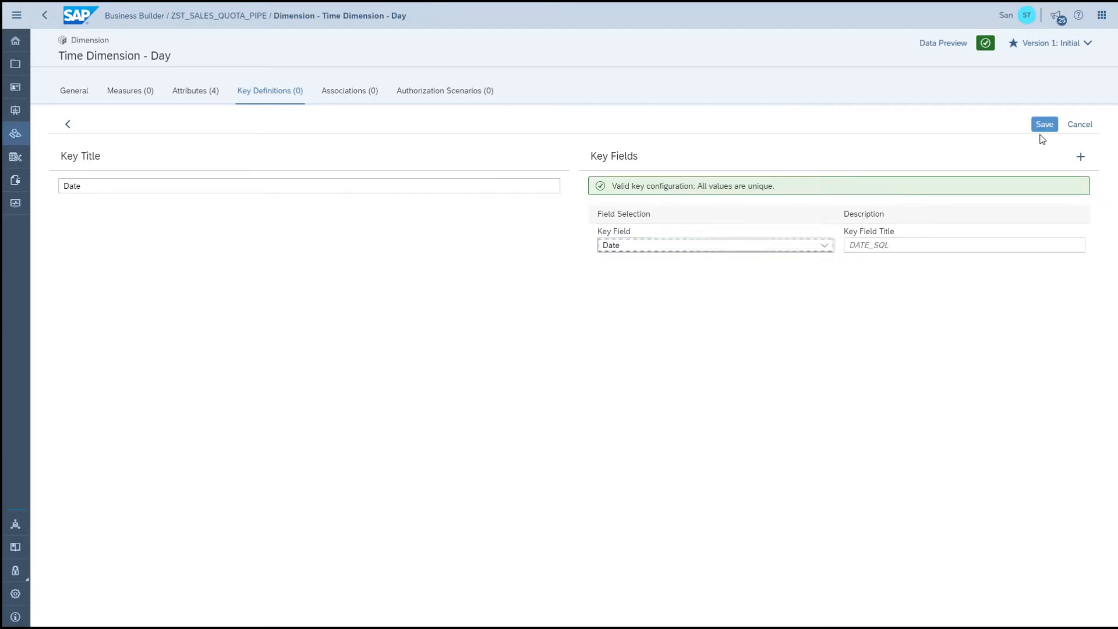
pyautogui.click(1045, 132)
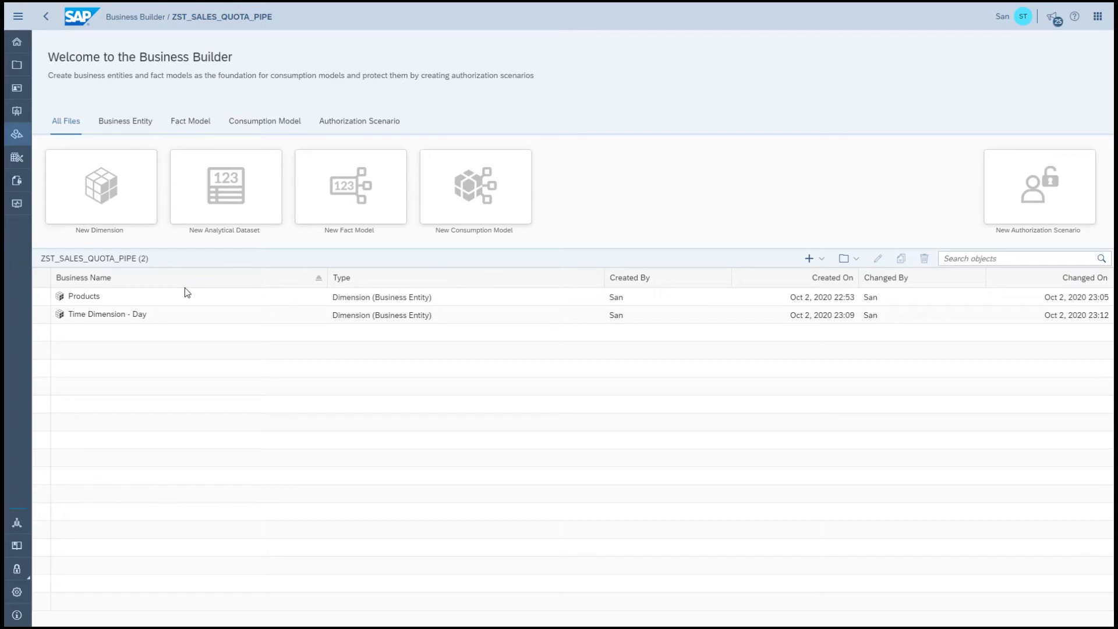
# Create a new analytical dataset in the ZST_SALES_QUOTA_PIPE space based on the CSV_SalesPipeline data entity.
pyautogui.click(222, 195)
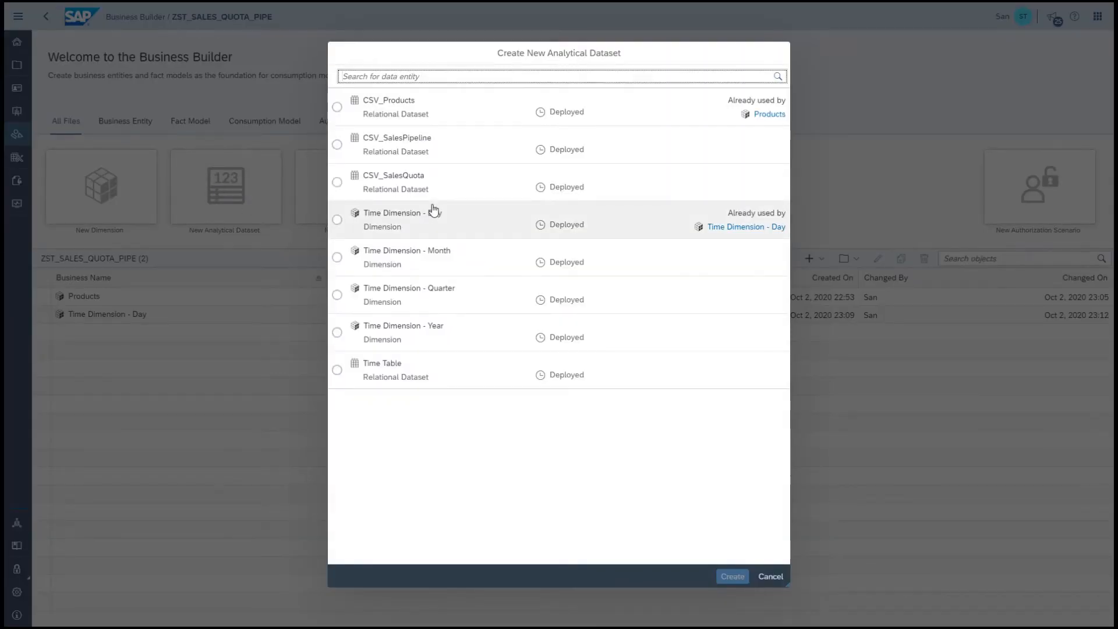
pyautogui.click(361, 144)
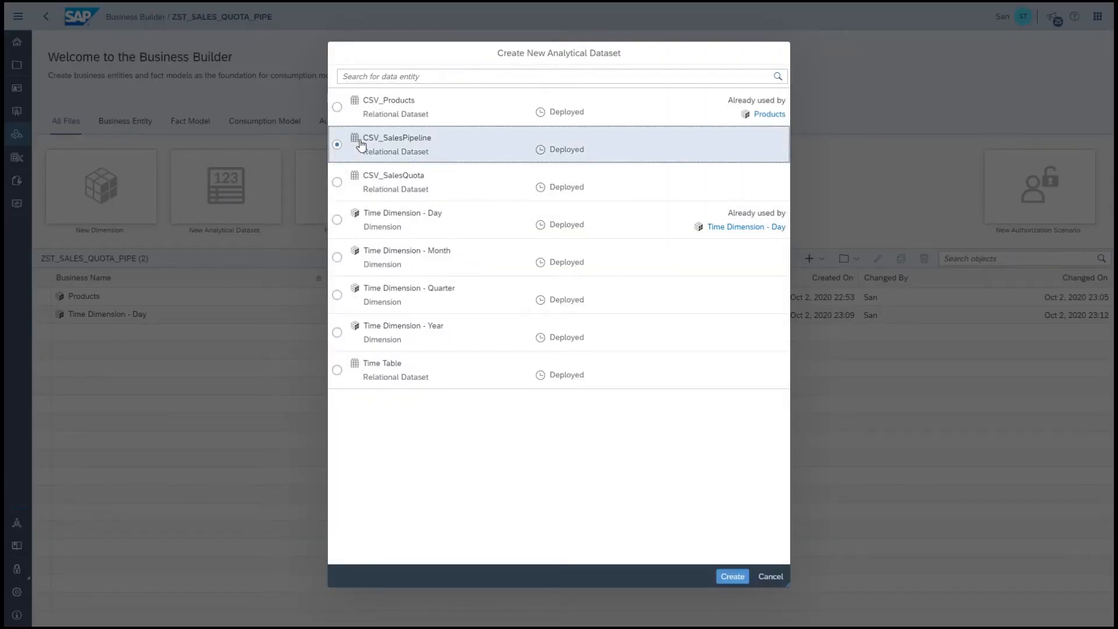
pyautogui.click(725, 577)
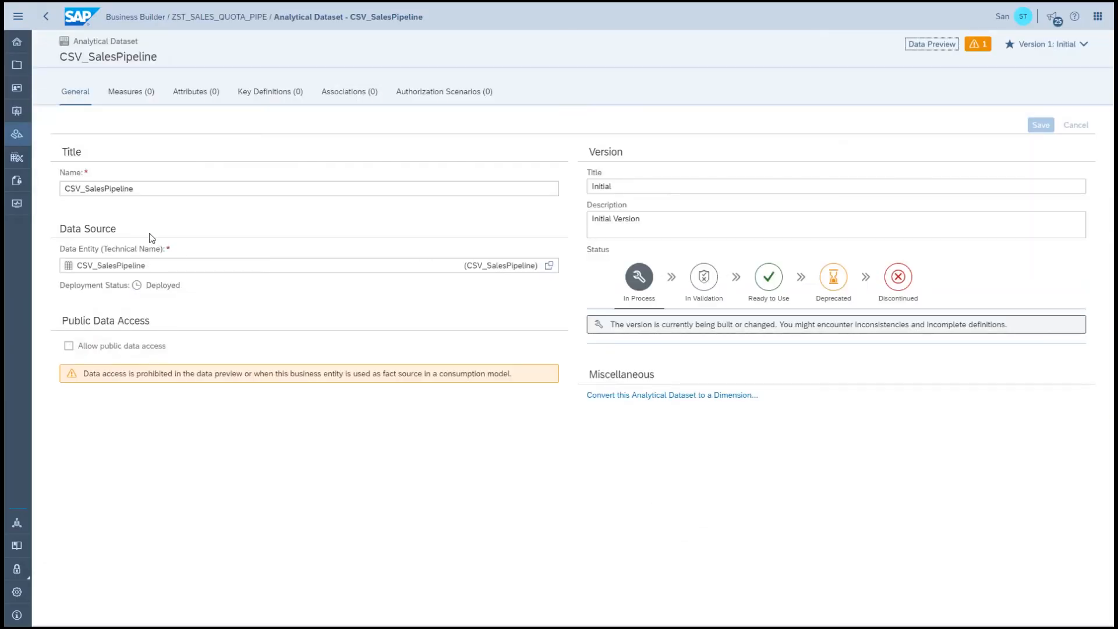
# Rename the analytical dataset as Sales Pipeline, allow public data access, and save it.
pyautogui.moveTo(149, 187); pyautogui.dragTo(20, 181)
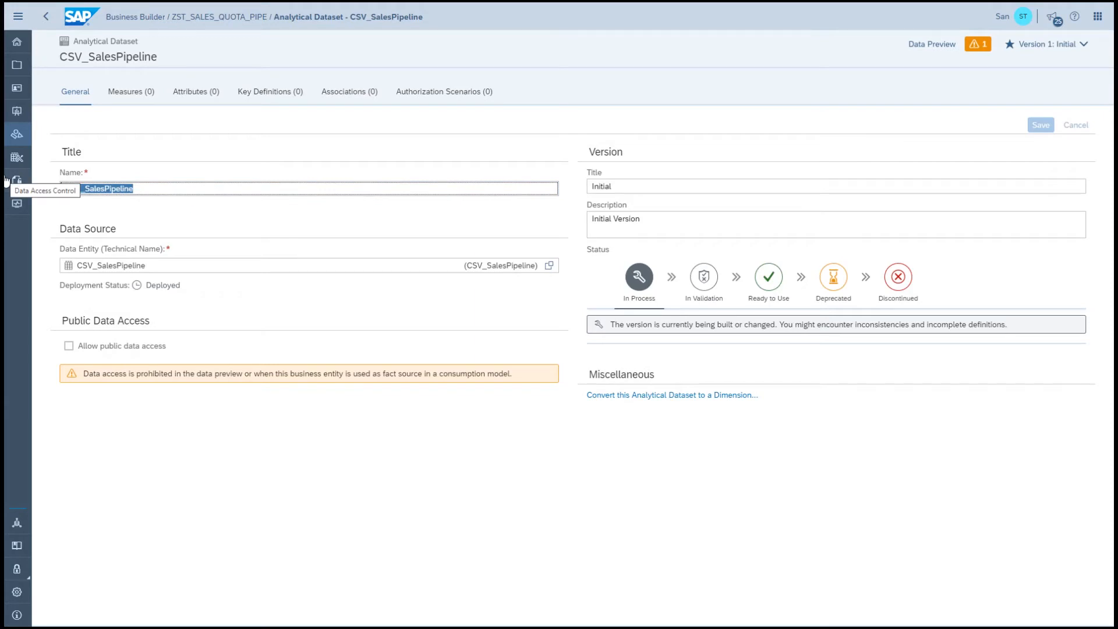
pyautogui.write('Sales Pi')
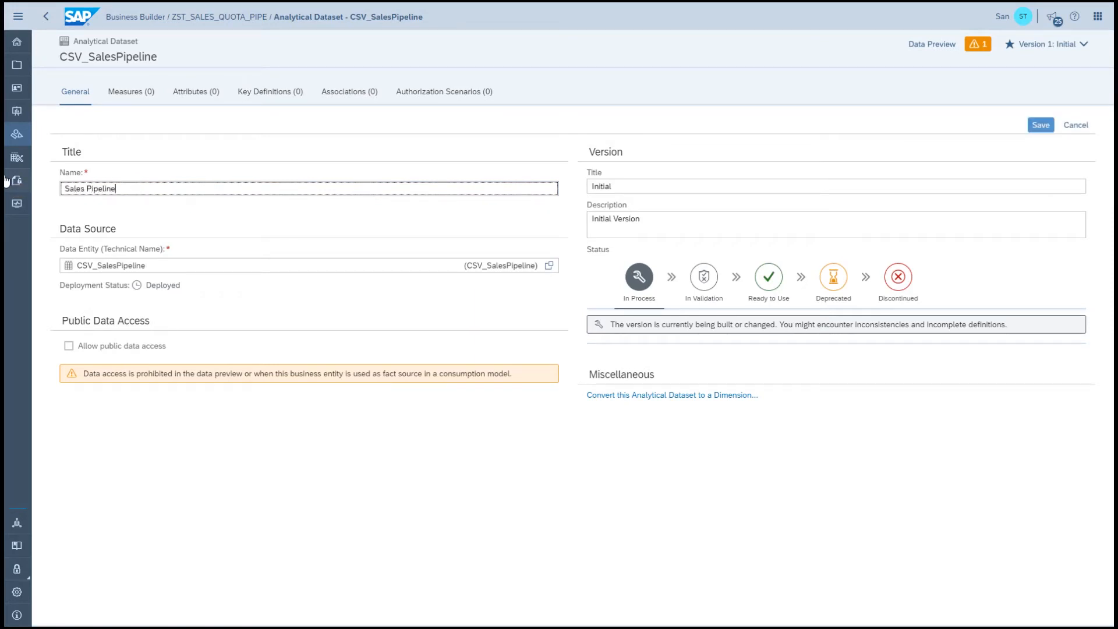
pyautogui.click(68, 346)
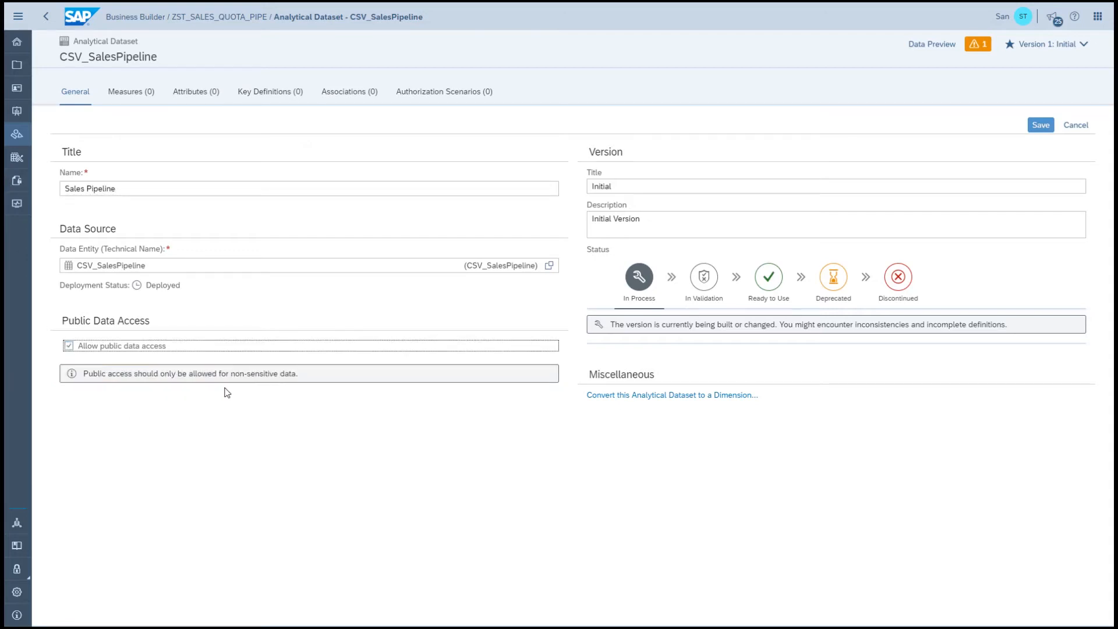
pyautogui.click(1039, 127)
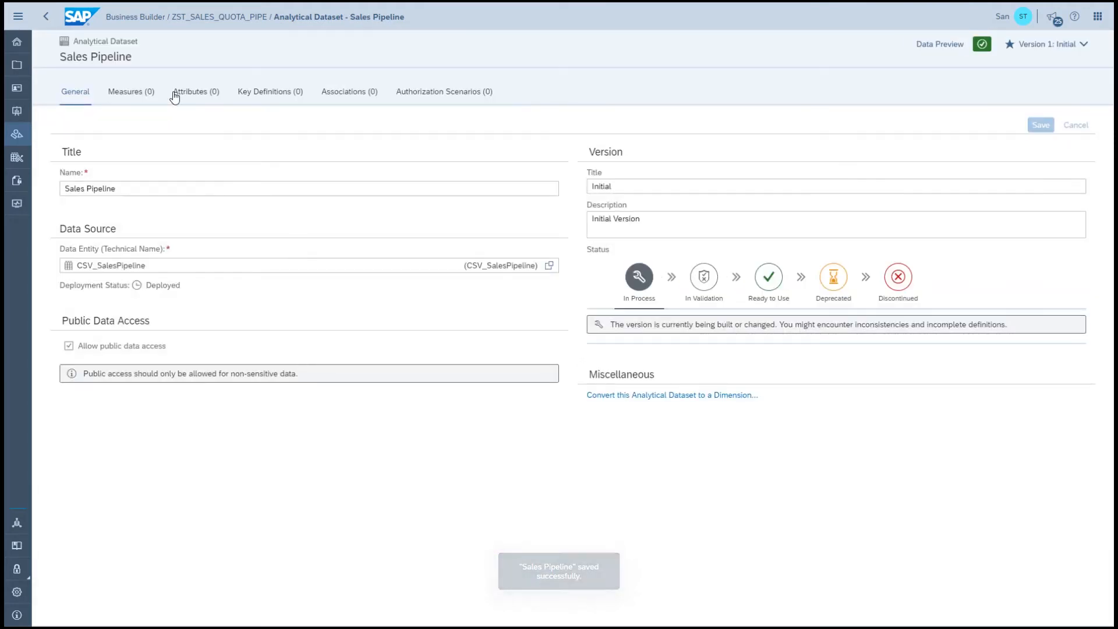
# Add the source measures COMMIT, PROBABLE and UPSIDE to the Sales Pipeline analytical dataset.
pyautogui.click(141, 97)
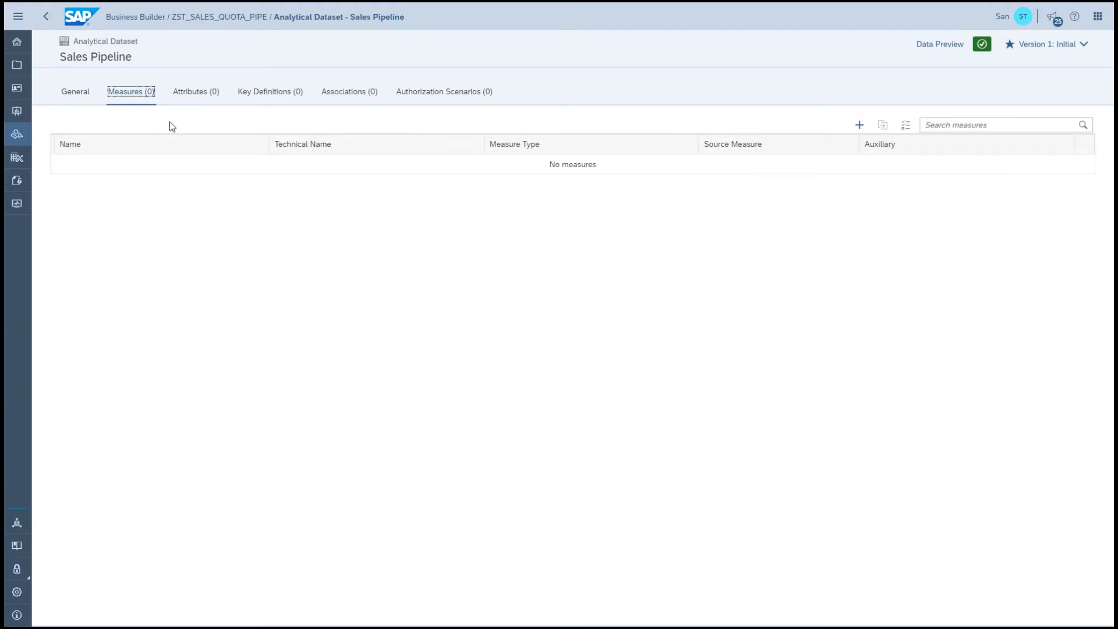
pyautogui.click(905, 127)
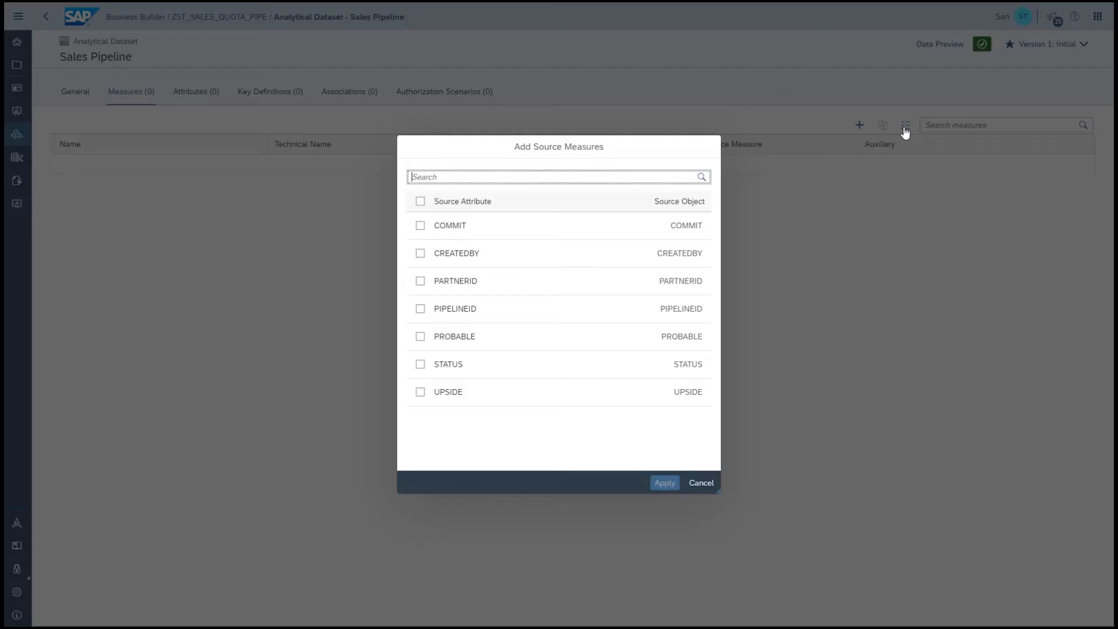
pyautogui.click(421, 226)
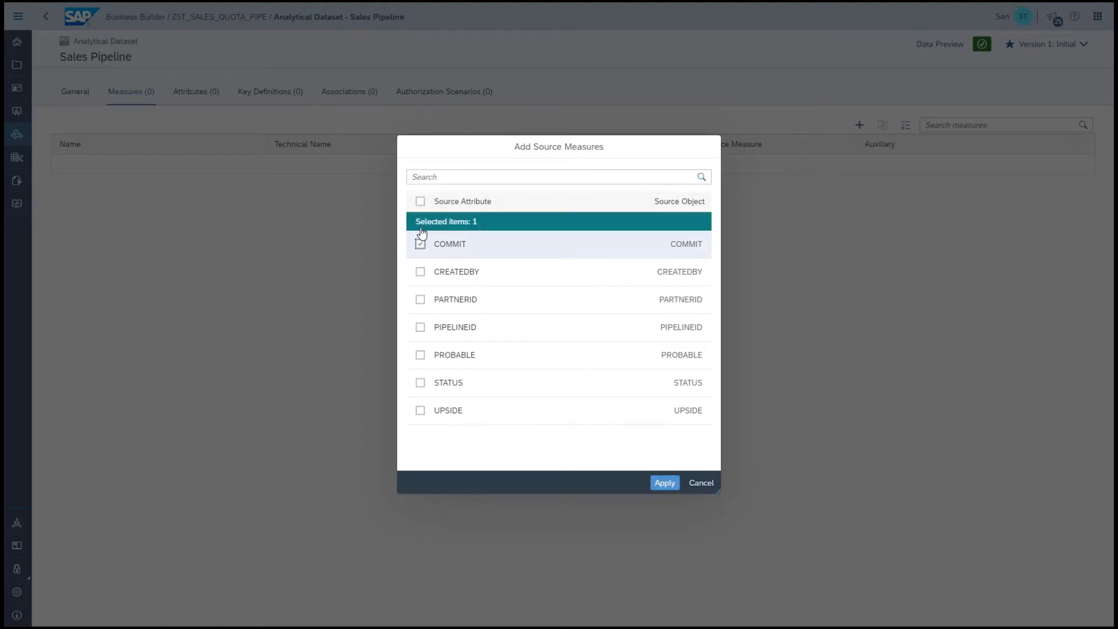
pyautogui.click(420, 355)
pyautogui.click(421, 410)
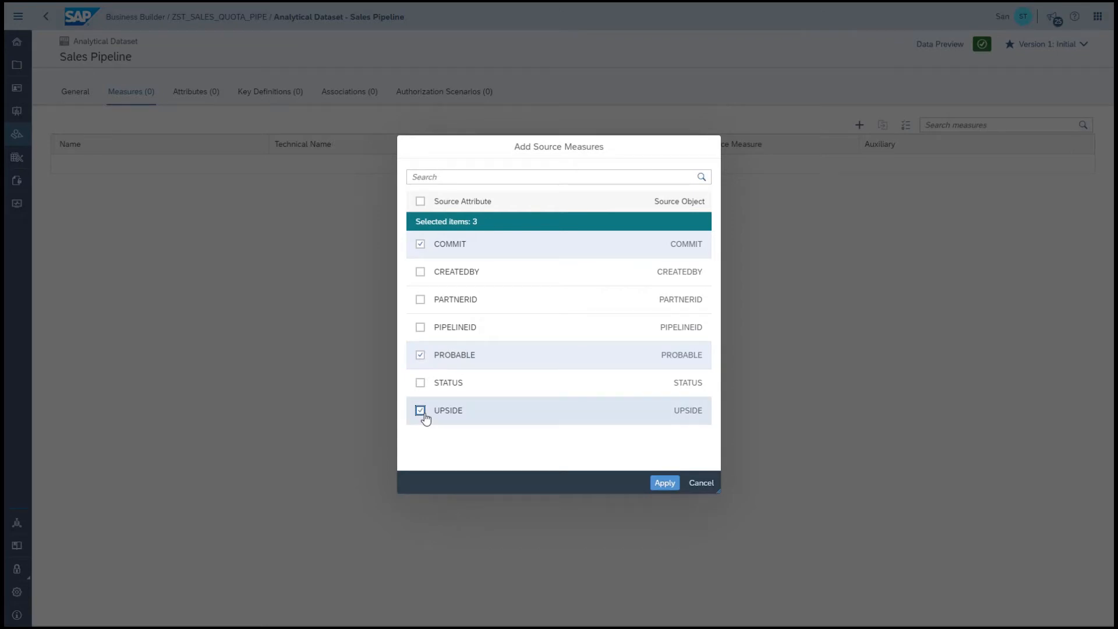
pyautogui.click(672, 483)
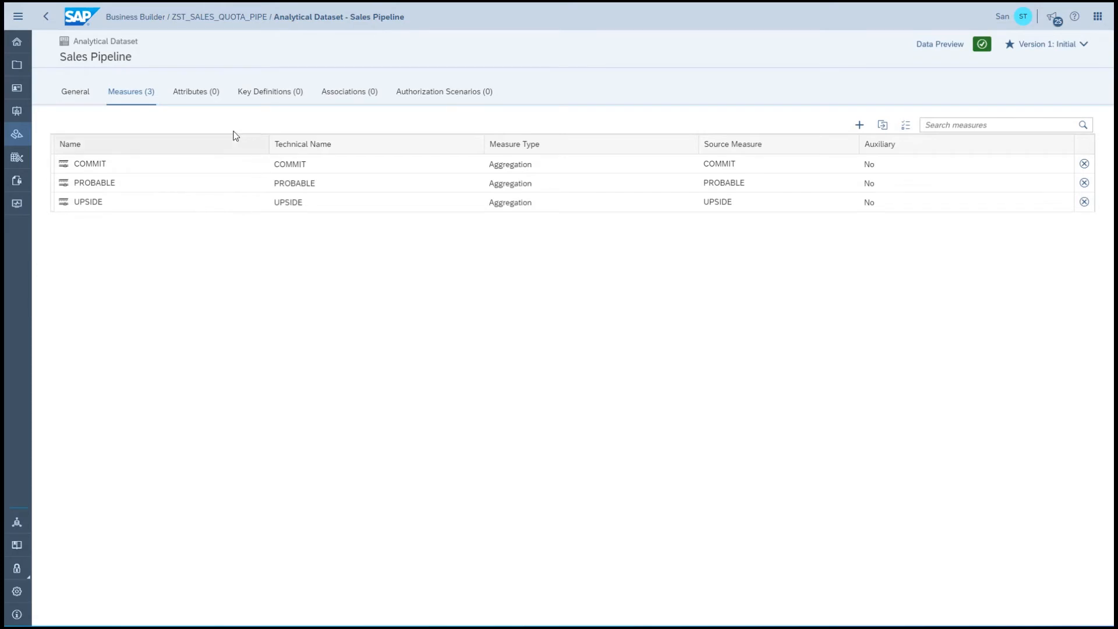
# Add the source attributes PIPELINEID and STATUS to the Sales Pipeline analytical dataset.
pyautogui.click(187, 96)
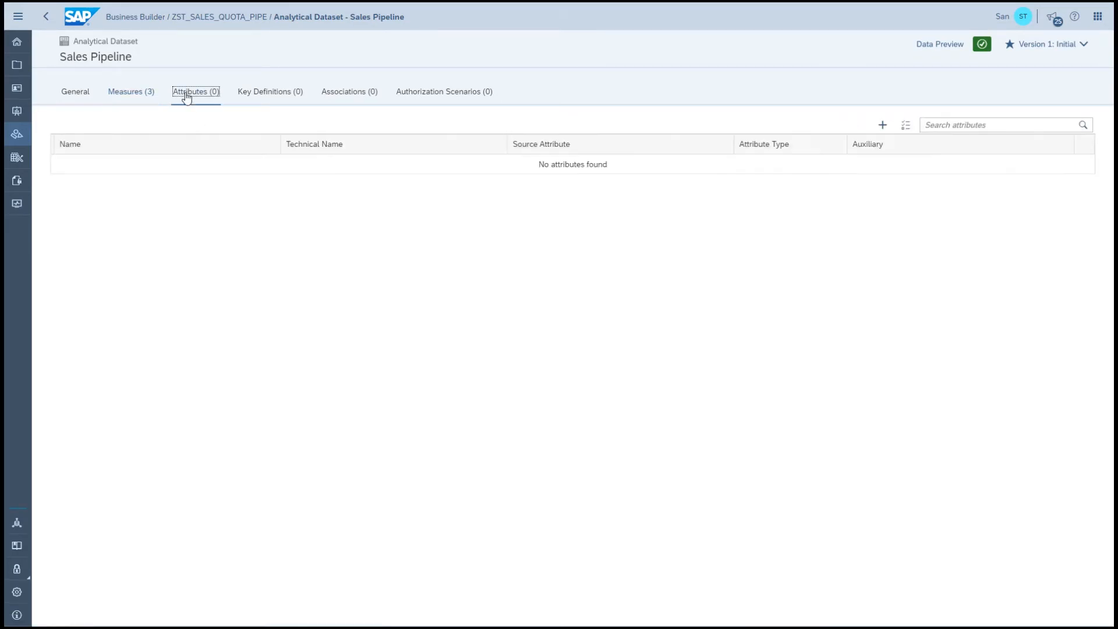
pyautogui.click(912, 129)
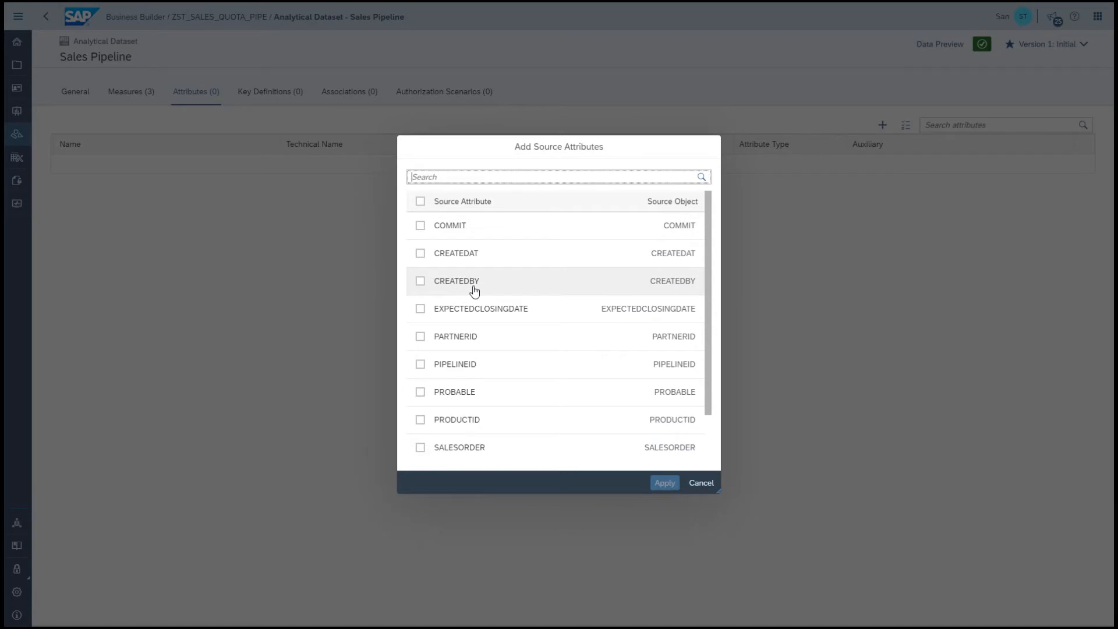
pyautogui.scroll(-1, 475, 290)
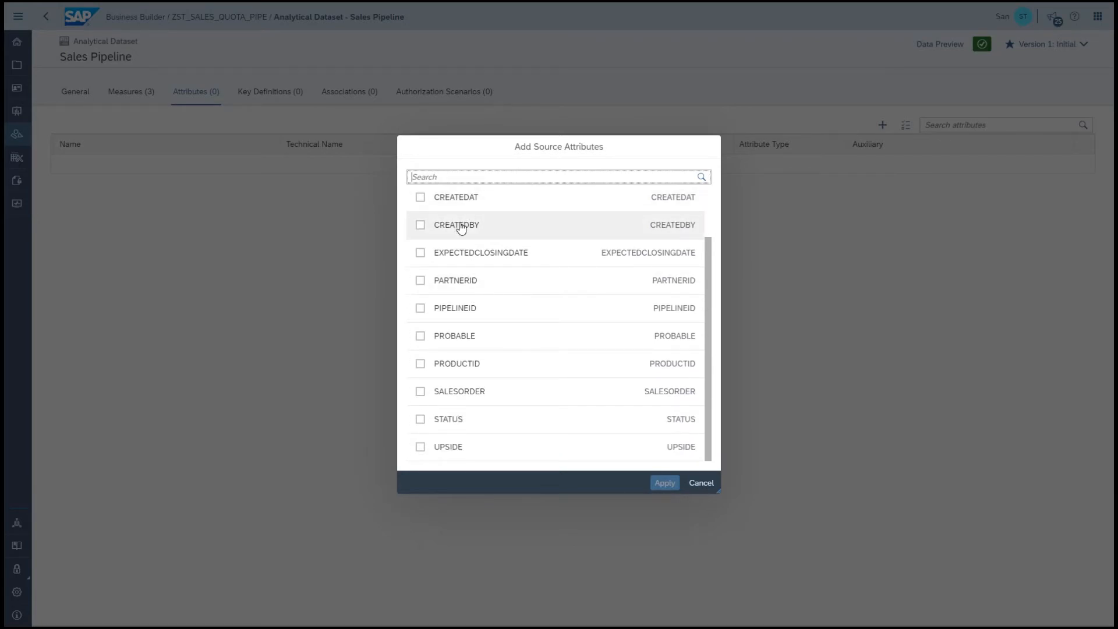
pyautogui.click(472, 314)
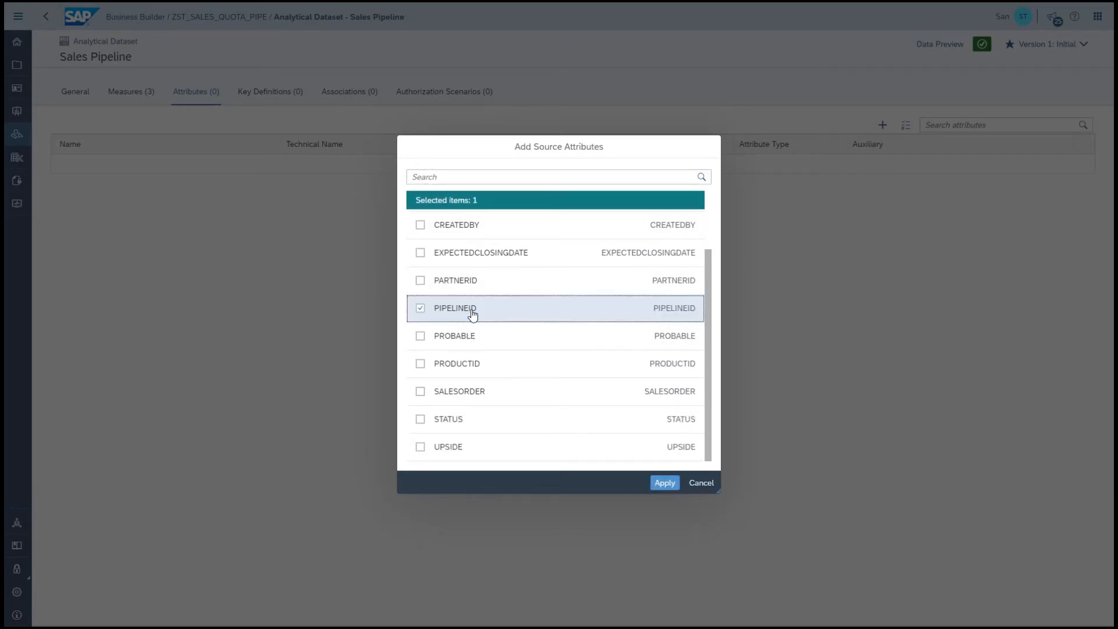
pyautogui.click(449, 423)
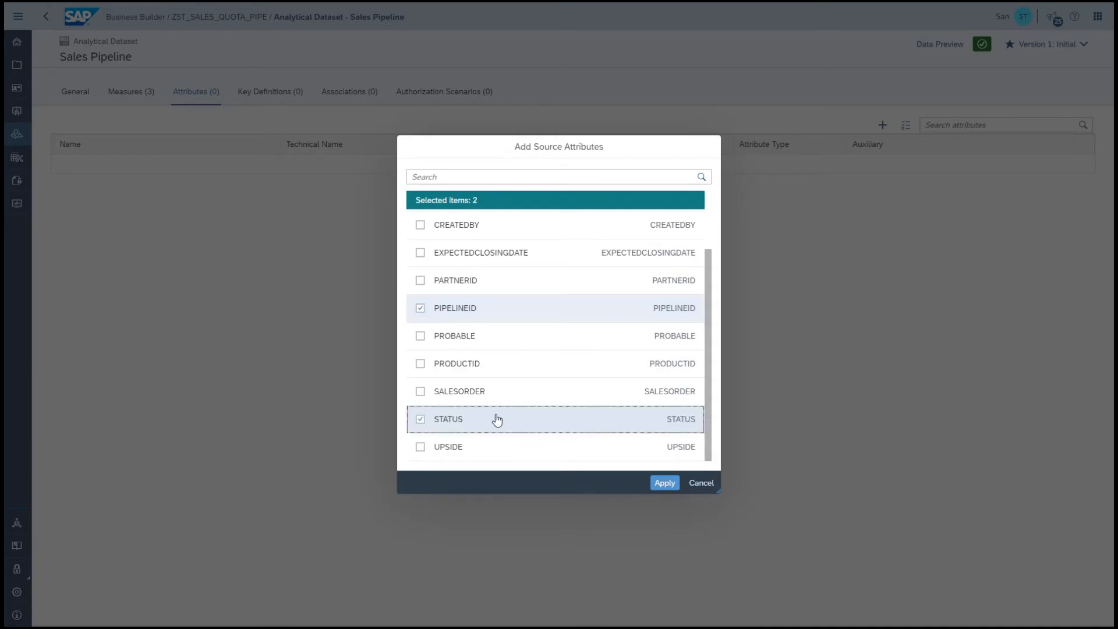
pyautogui.click(661, 485)
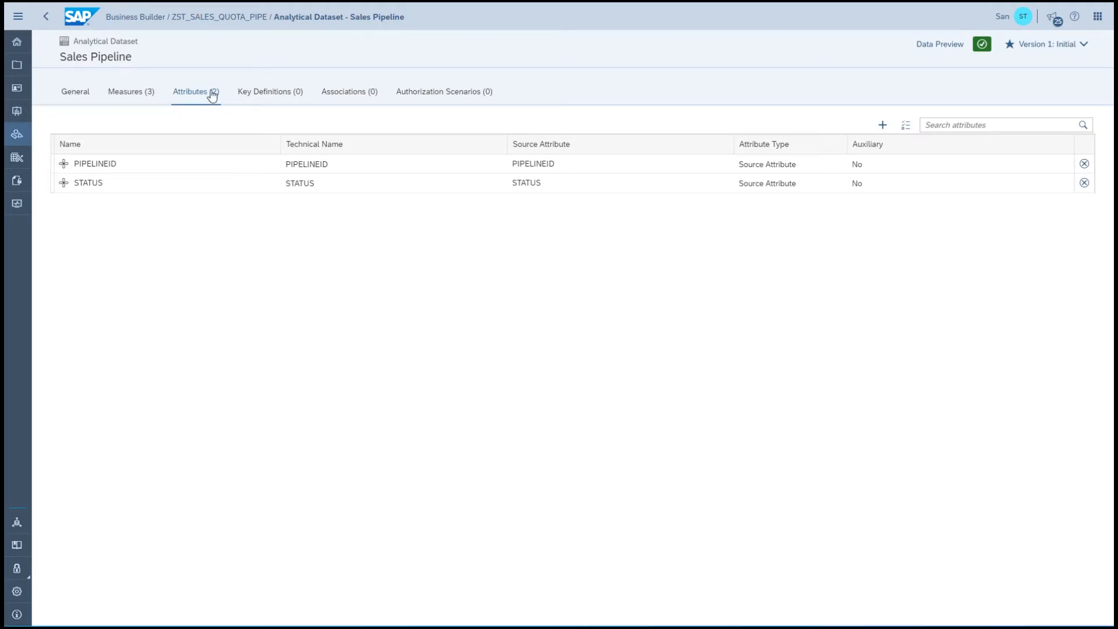
# Define a key for the Sales Pipeline dataset titled Pipeline Id with PIPELINEID as its key field, and save it.
pyautogui.click(268, 95)
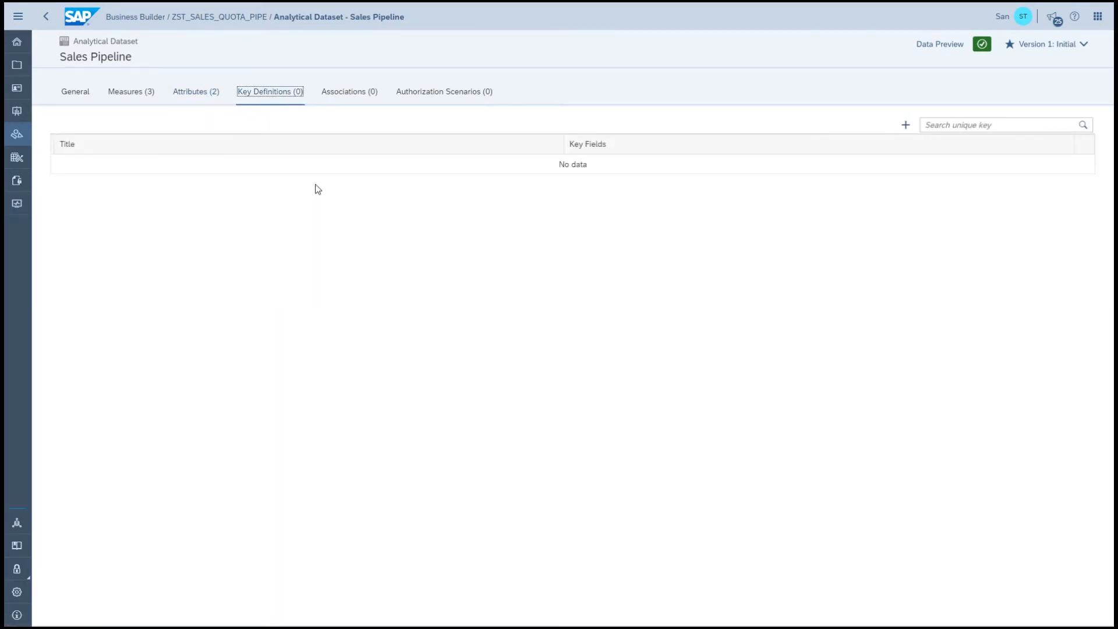
pyautogui.click(908, 124)
pyautogui.click(184, 185)
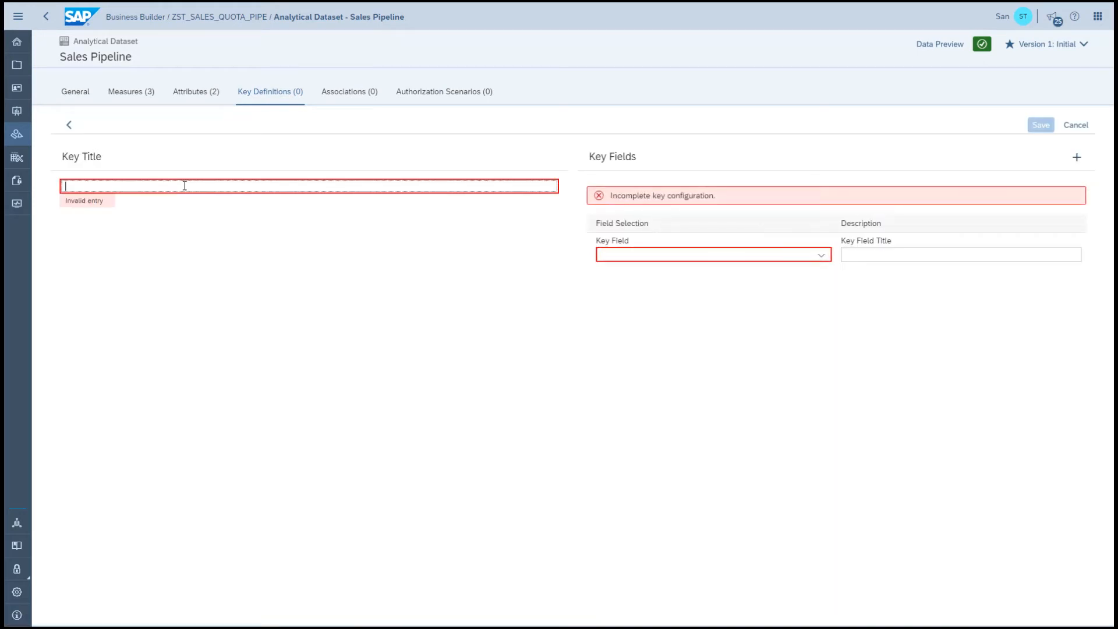
pyautogui.write('Pl')
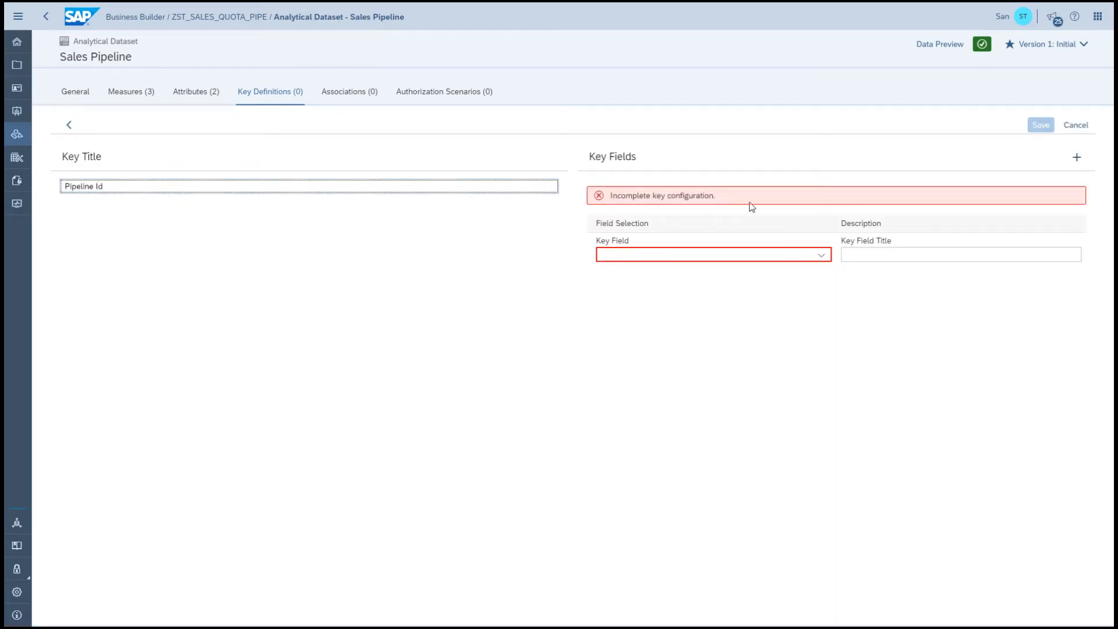
pyautogui.click(804, 253)
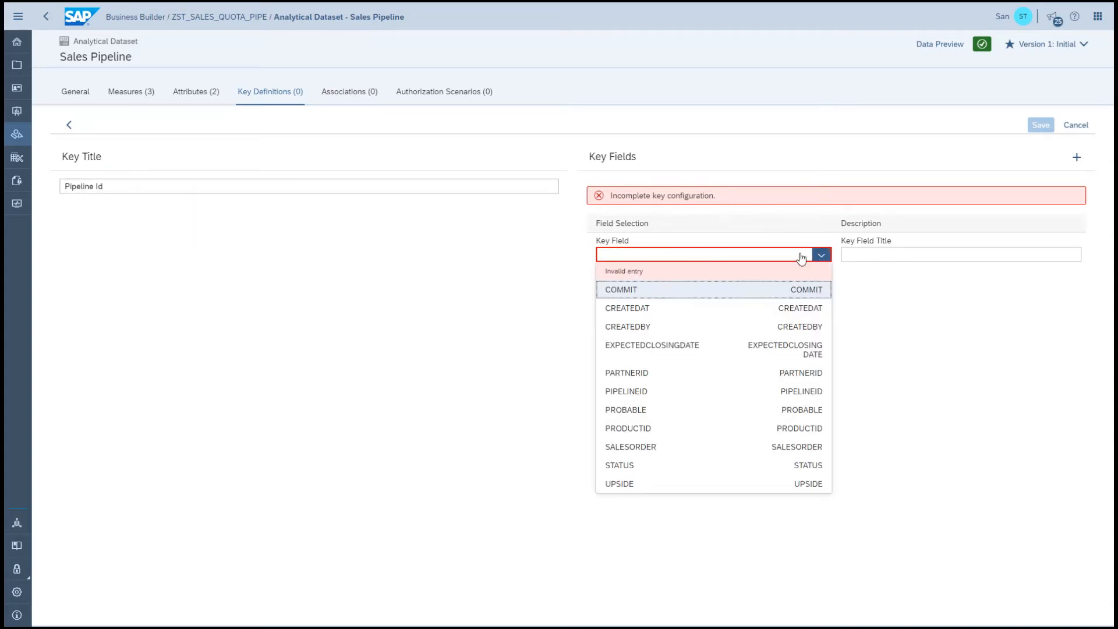
pyautogui.click(649, 392)
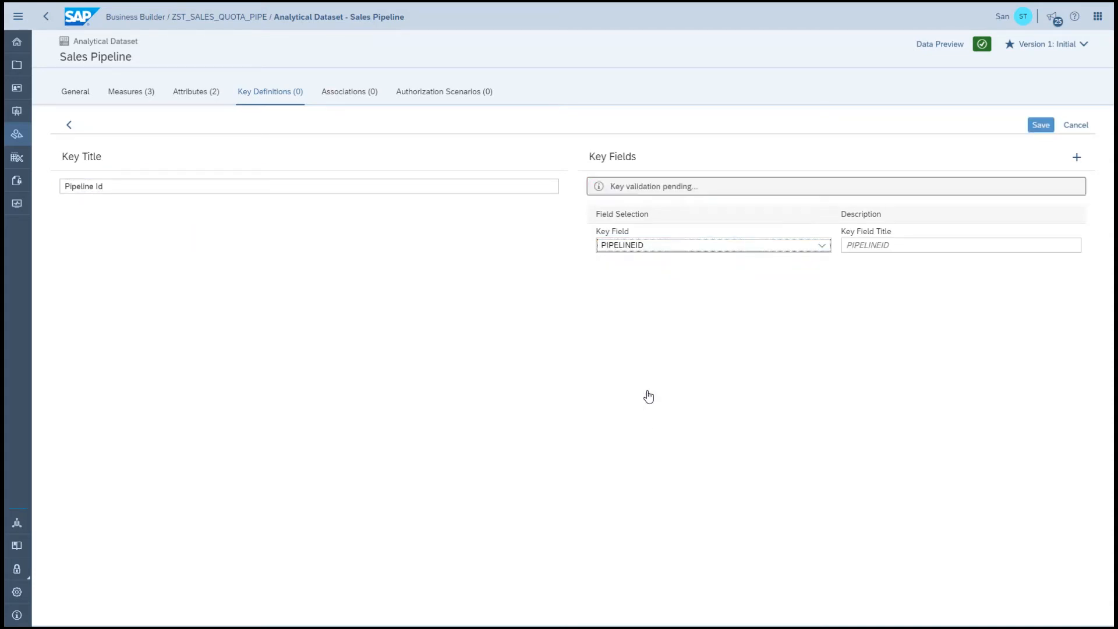
pyautogui.click(1040, 125)
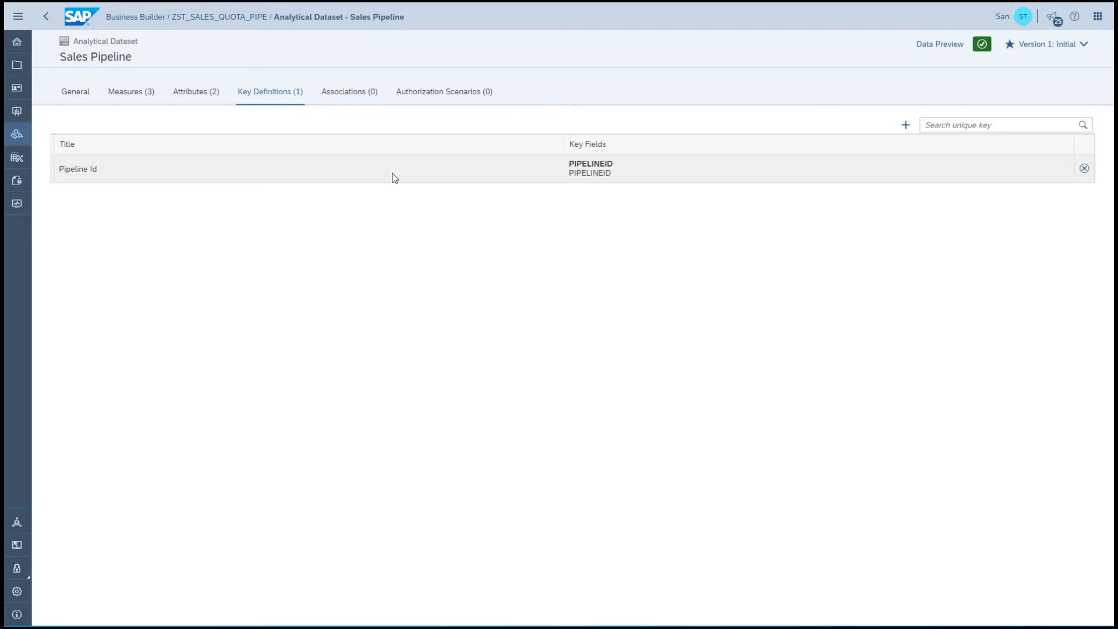
# Create a new measure named Commited Pipeline as a derived measure with PROBABLE as its source measure.
pyautogui.click(124, 93)
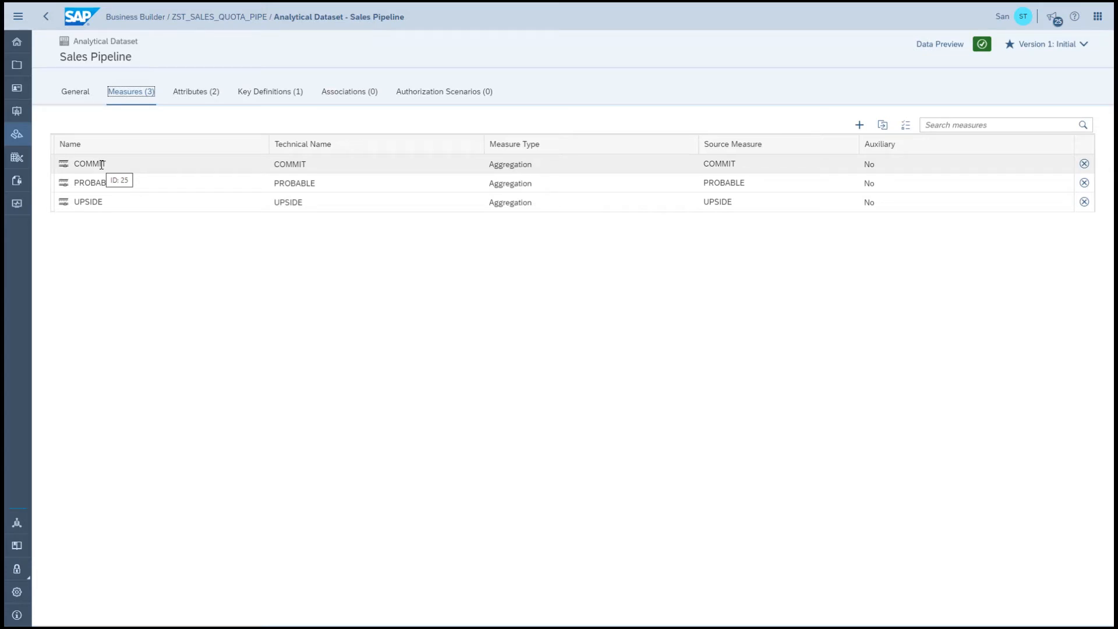
pyautogui.click(860, 126)
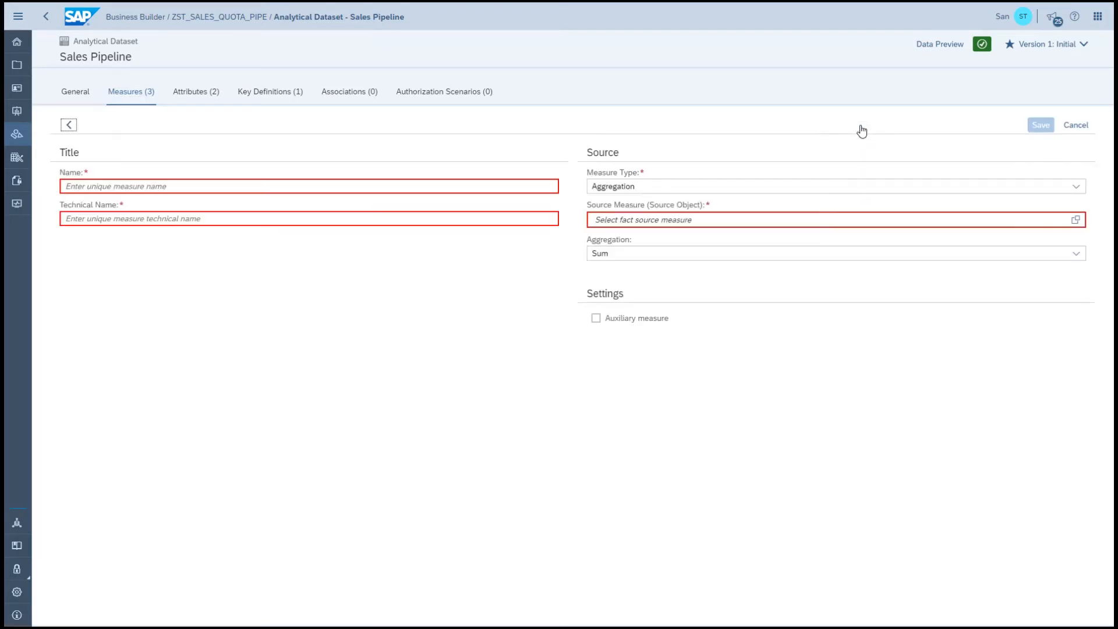
pyautogui.click(137, 188)
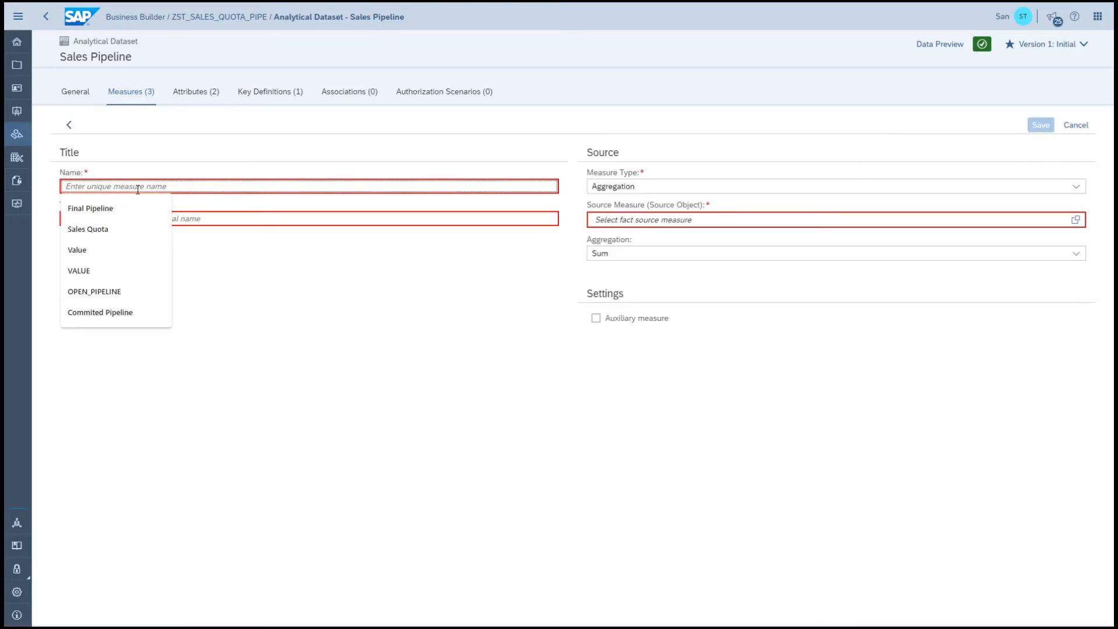
pyautogui.write('Commited Pipeline')
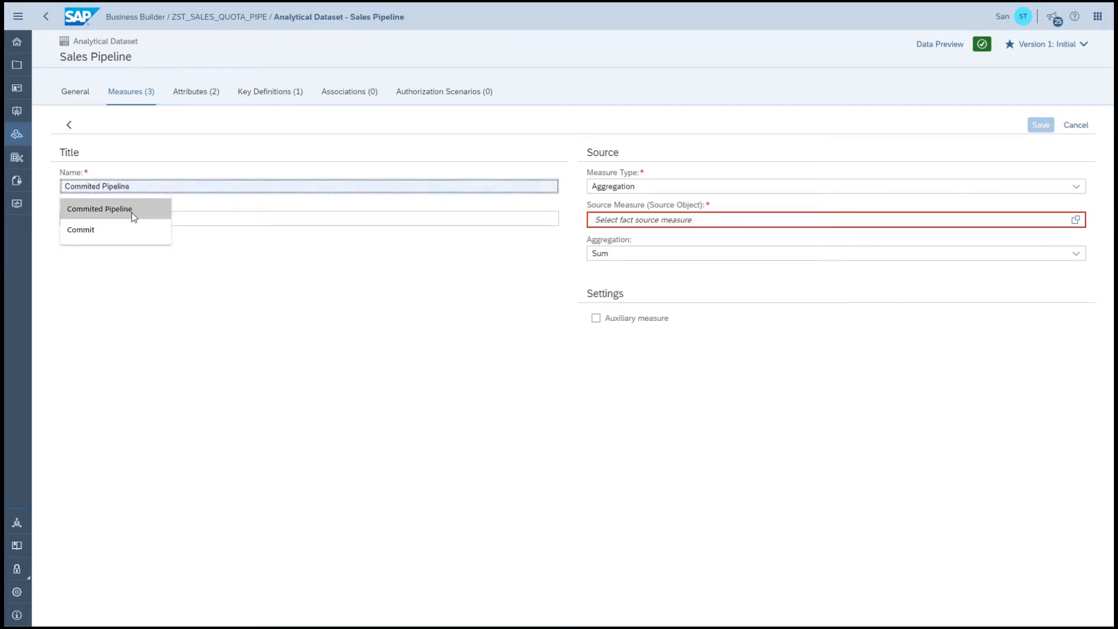
pyautogui.click(133, 213)
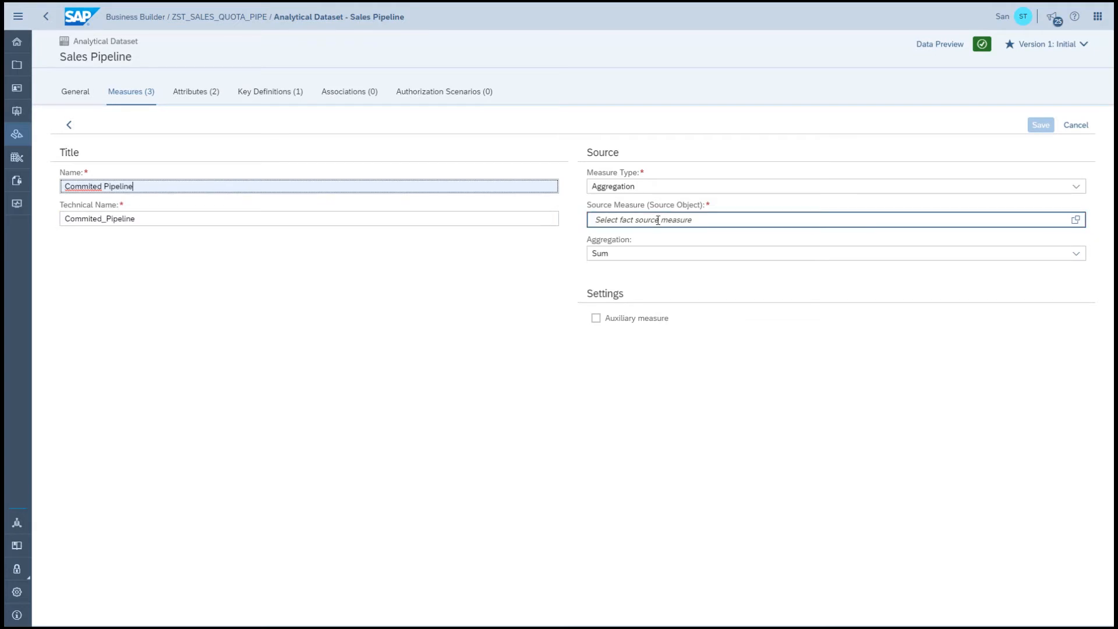
pyautogui.click(661, 186)
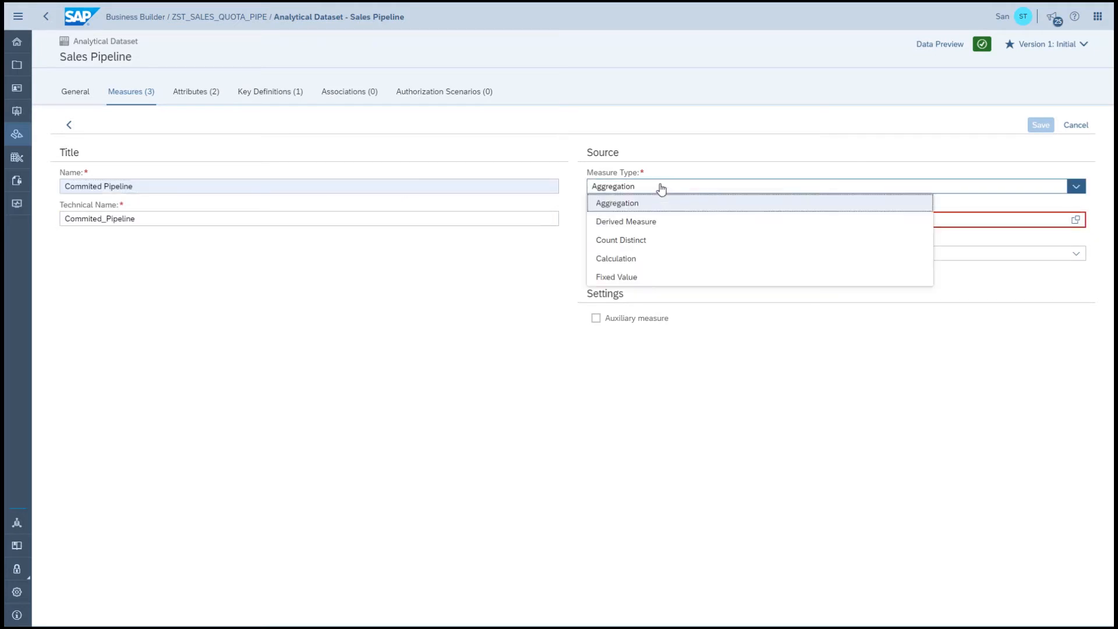
pyautogui.click(611, 227)
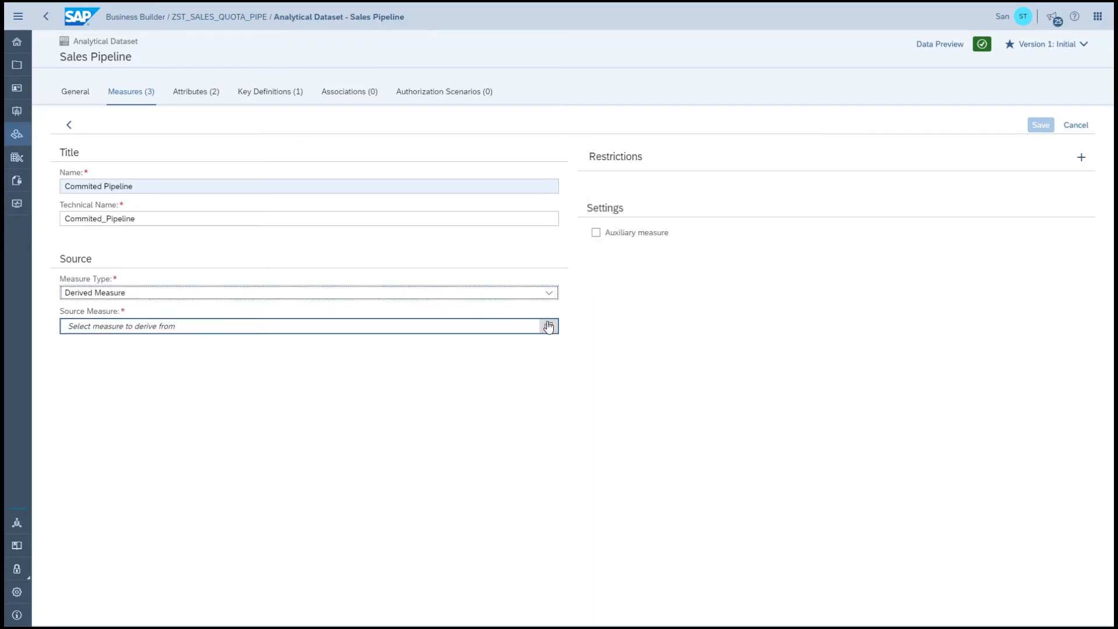
pyautogui.click(549, 327)
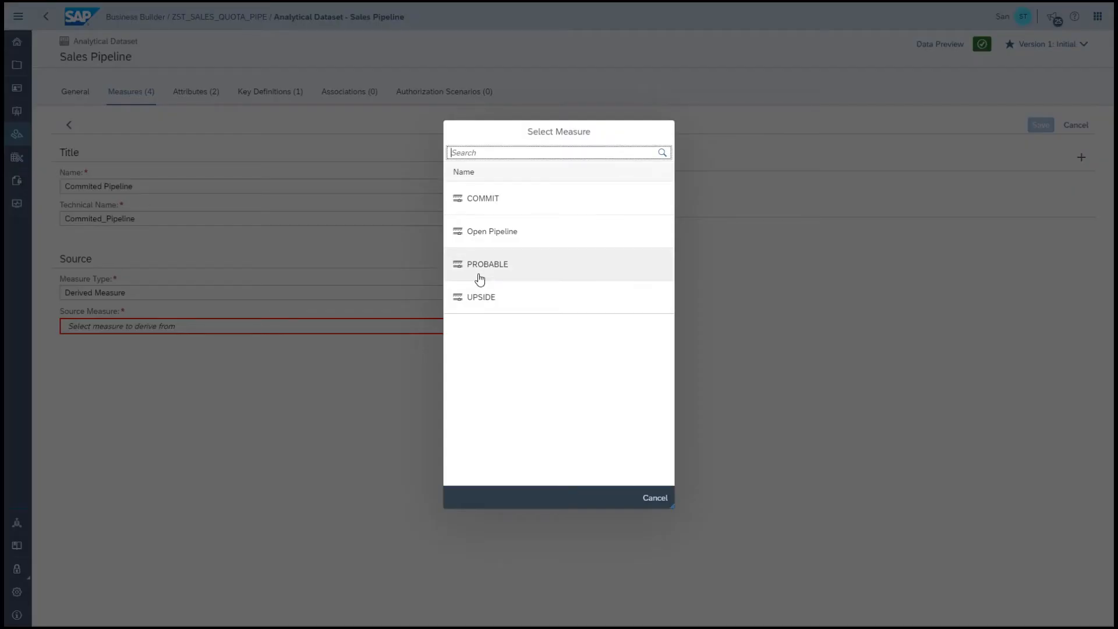
pyautogui.click(480, 279)
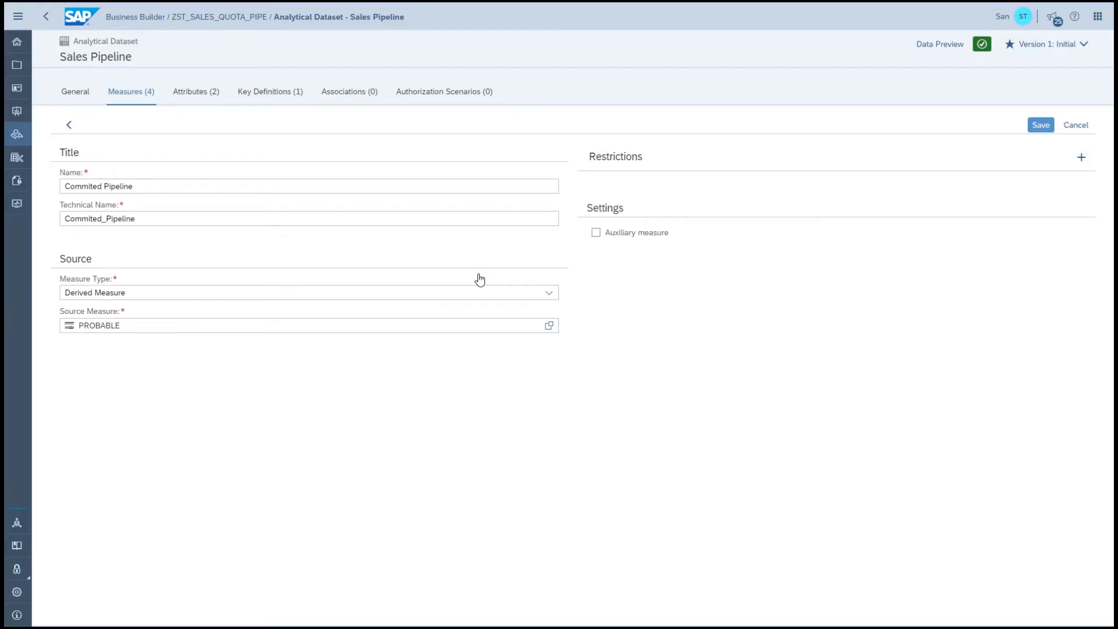
# Restrict the Commited Pipeline measure to the STATUS value 4 using a list of values, and save the measure.
pyautogui.click(1082, 159)
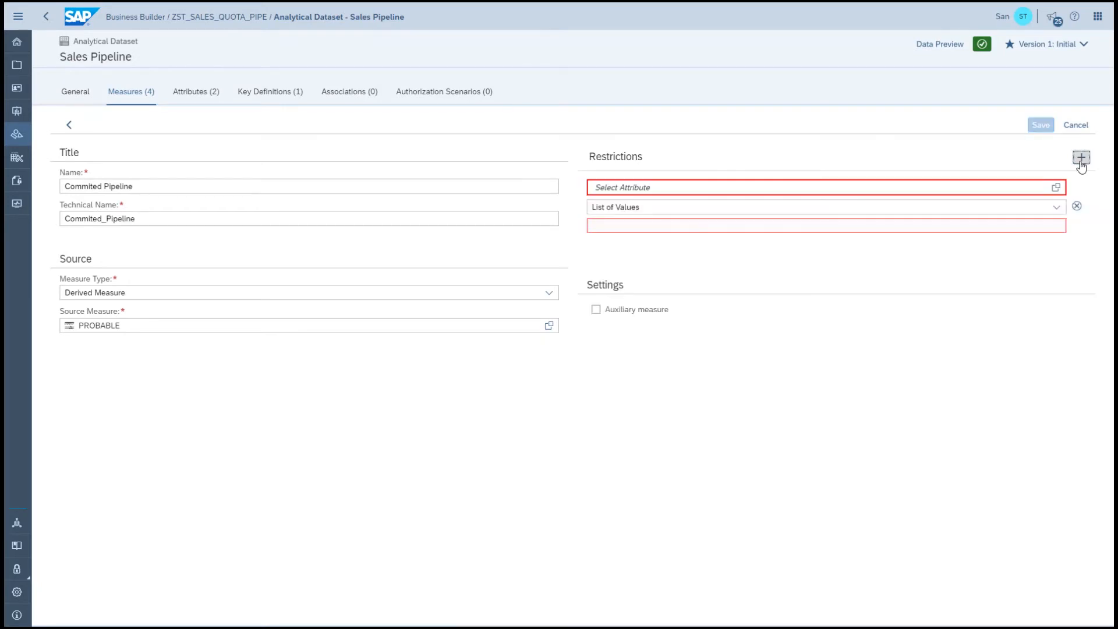
pyautogui.click(1054, 188)
pyautogui.click(465, 236)
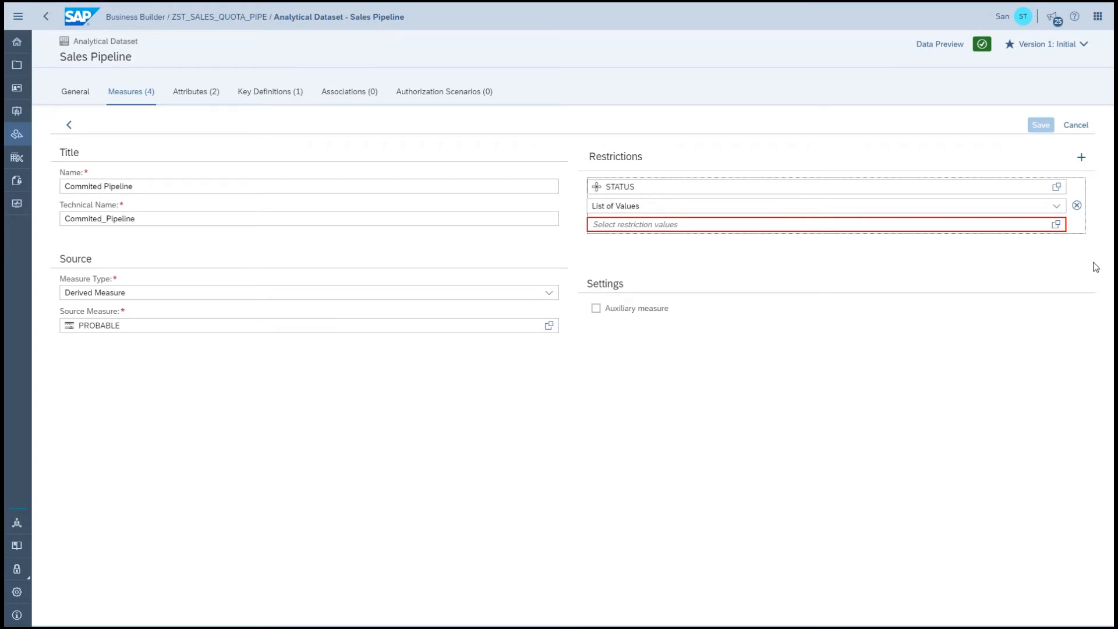
pyautogui.click(1056, 226)
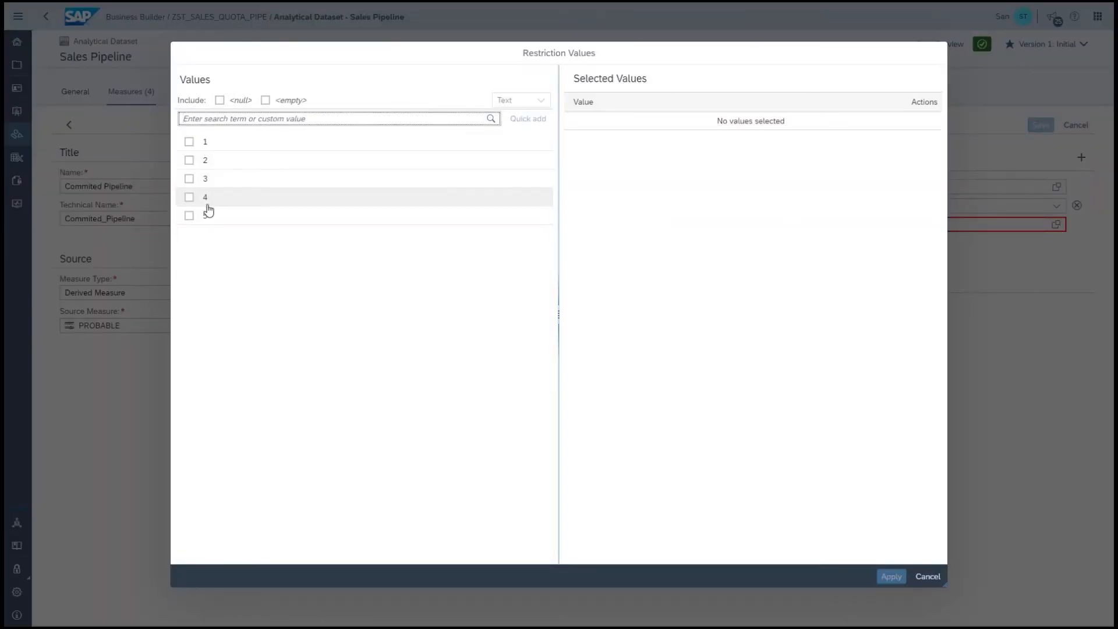
pyautogui.click(188, 198)
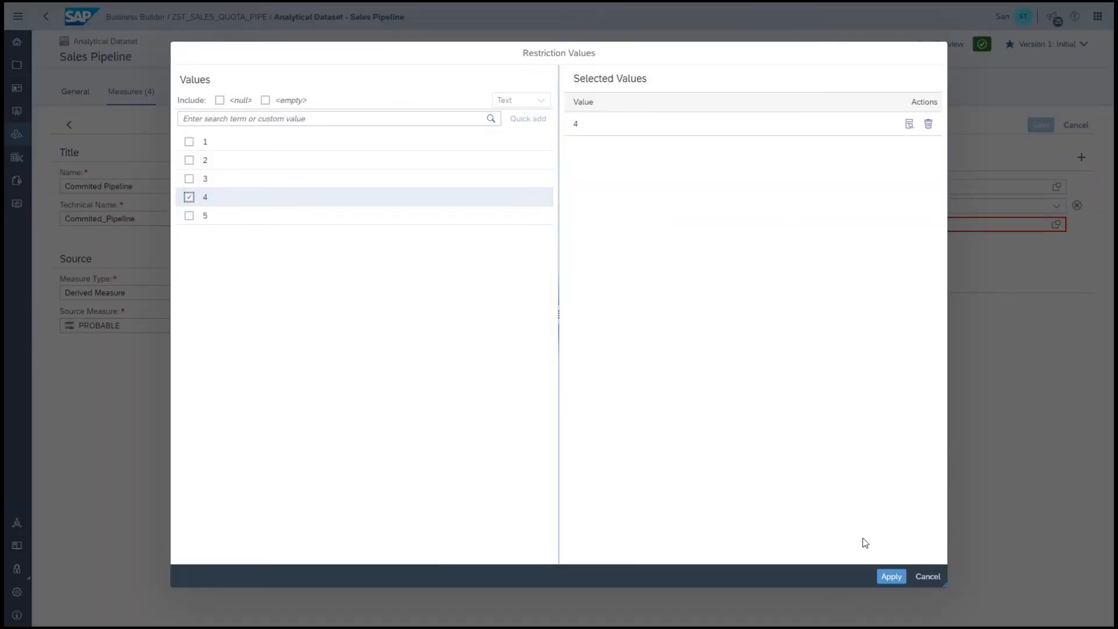
pyautogui.click(891, 577)
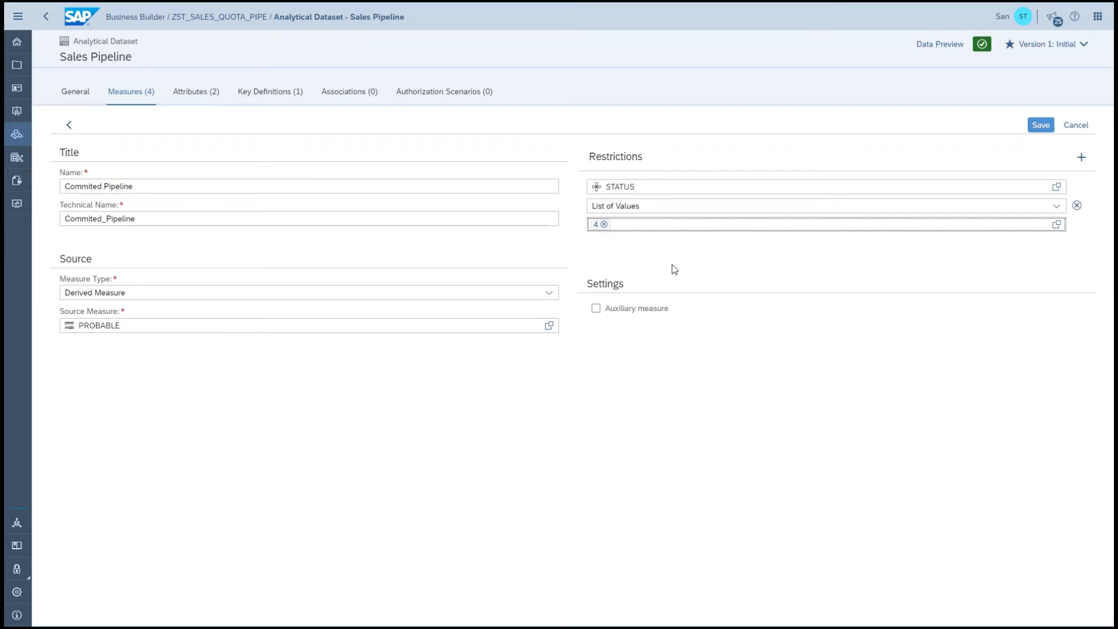
pyautogui.click(1041, 127)
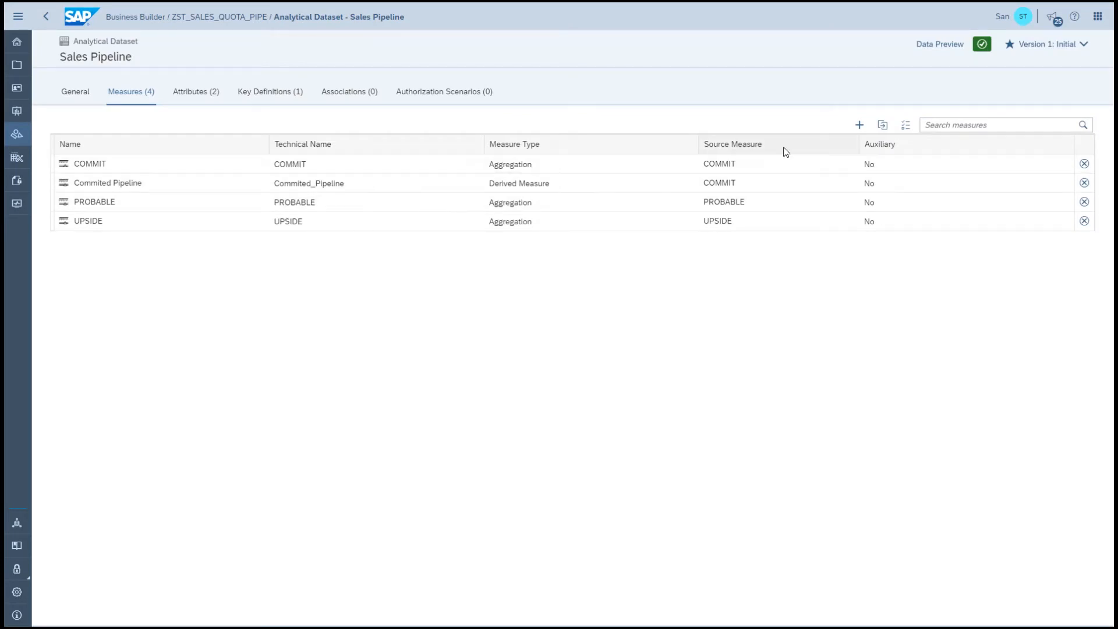
# Create a new measure named Open Pipeline as a derived measure with COMMIT as its source measure.
pyautogui.click(859, 124)
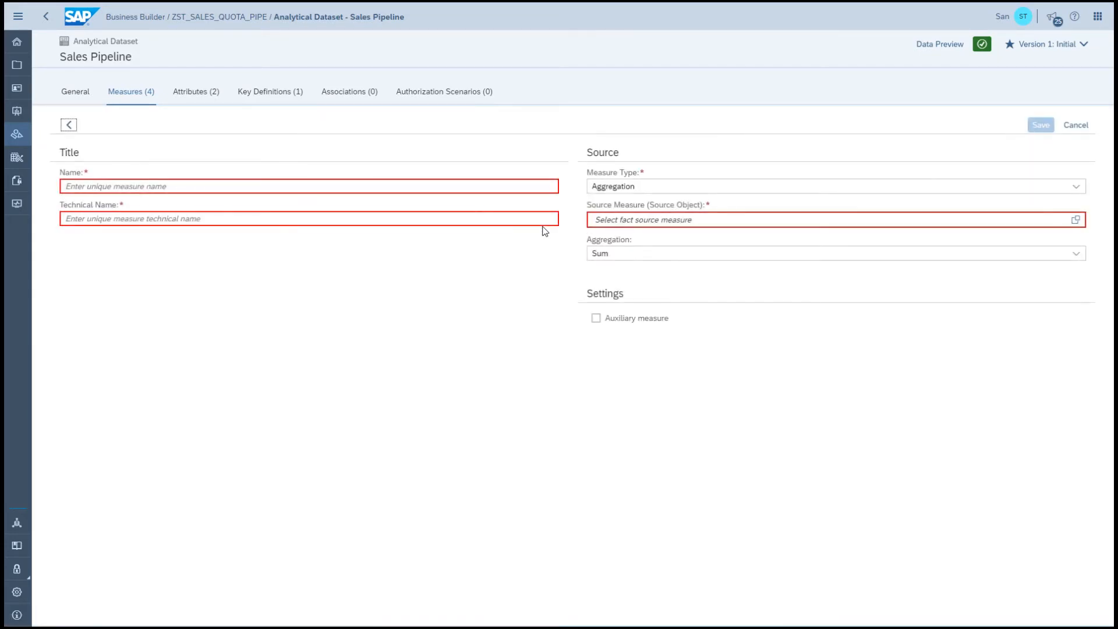
pyautogui.click(434, 189)
pyautogui.write('O')
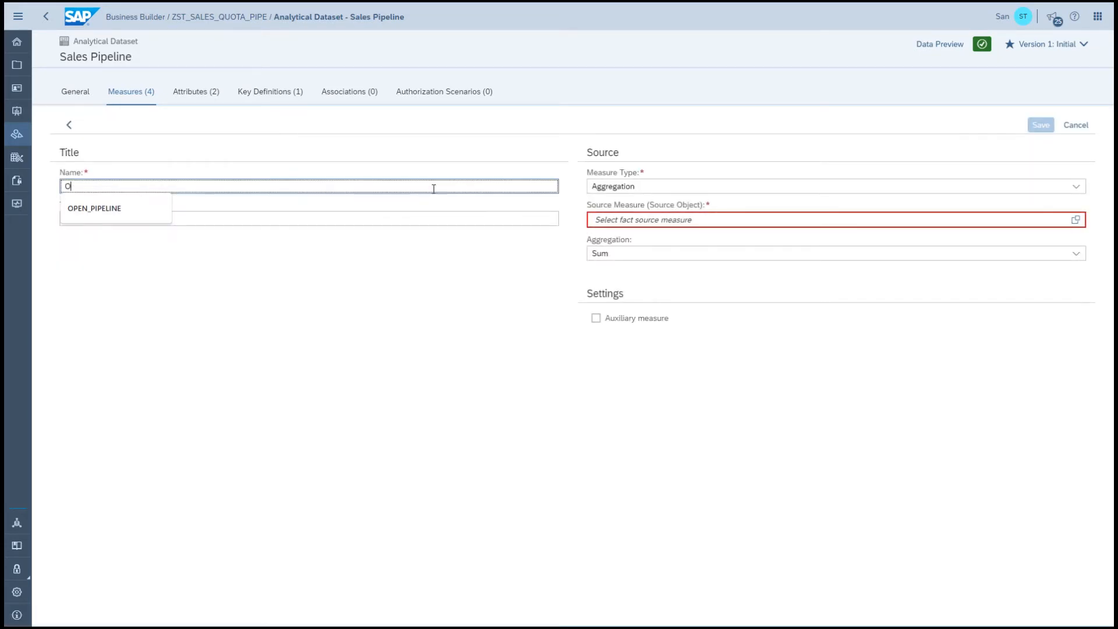
pyautogui.write('pen Pipeline')
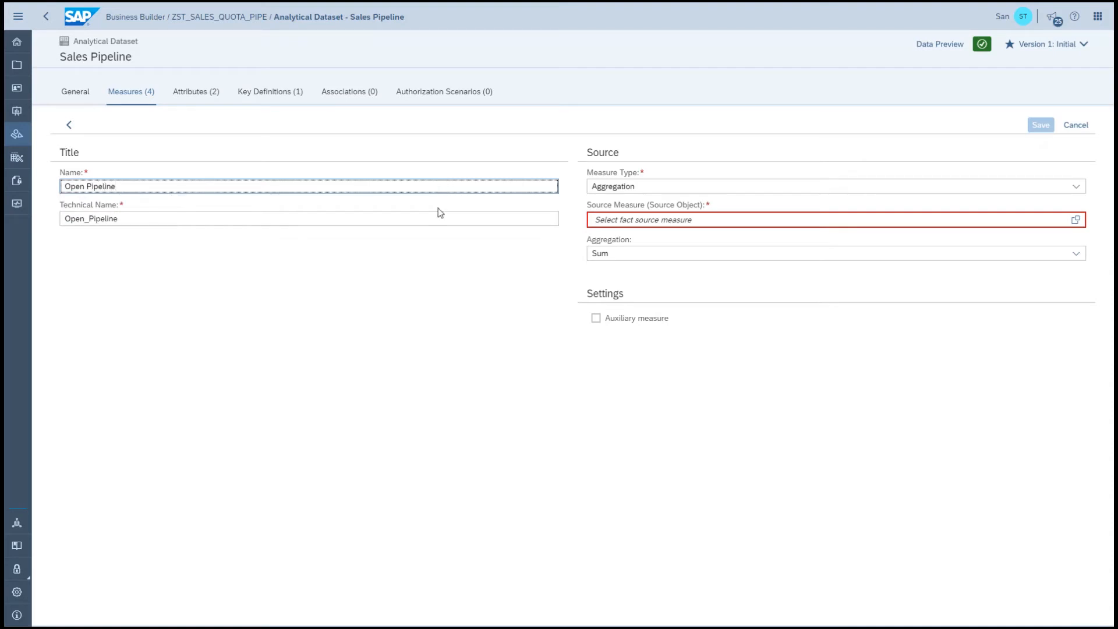
pyautogui.click(682, 185)
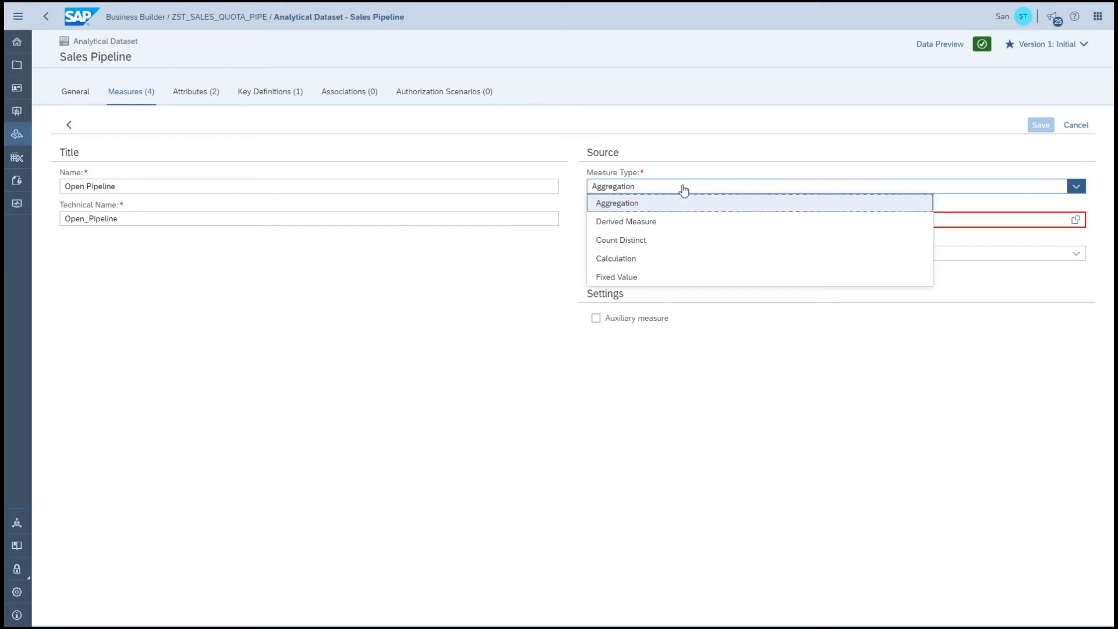
pyautogui.click(610, 222)
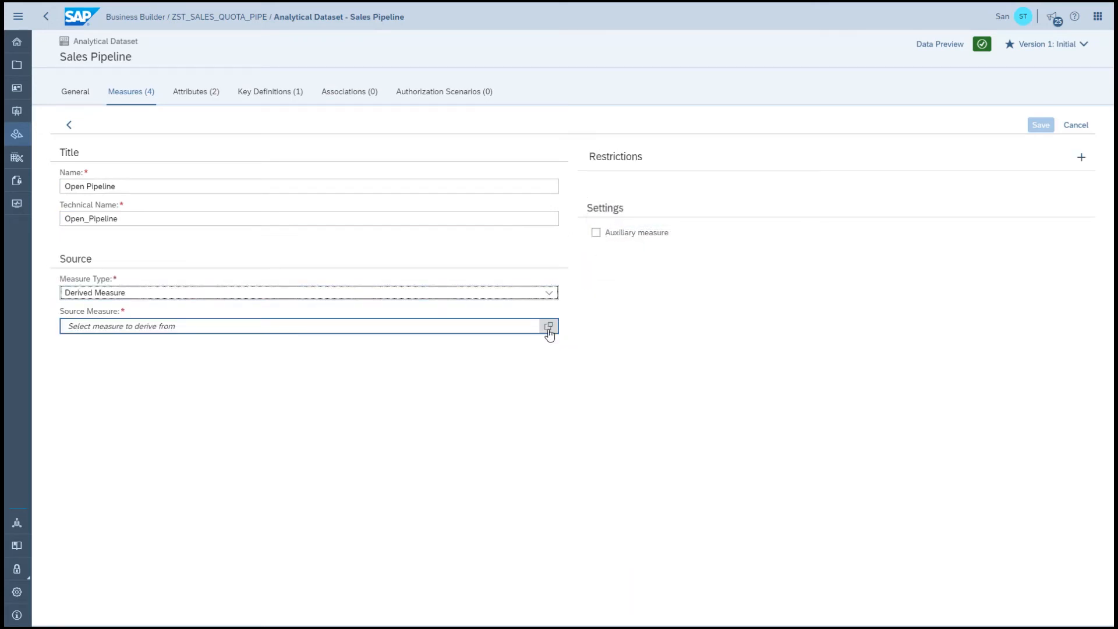
pyautogui.click(549, 330)
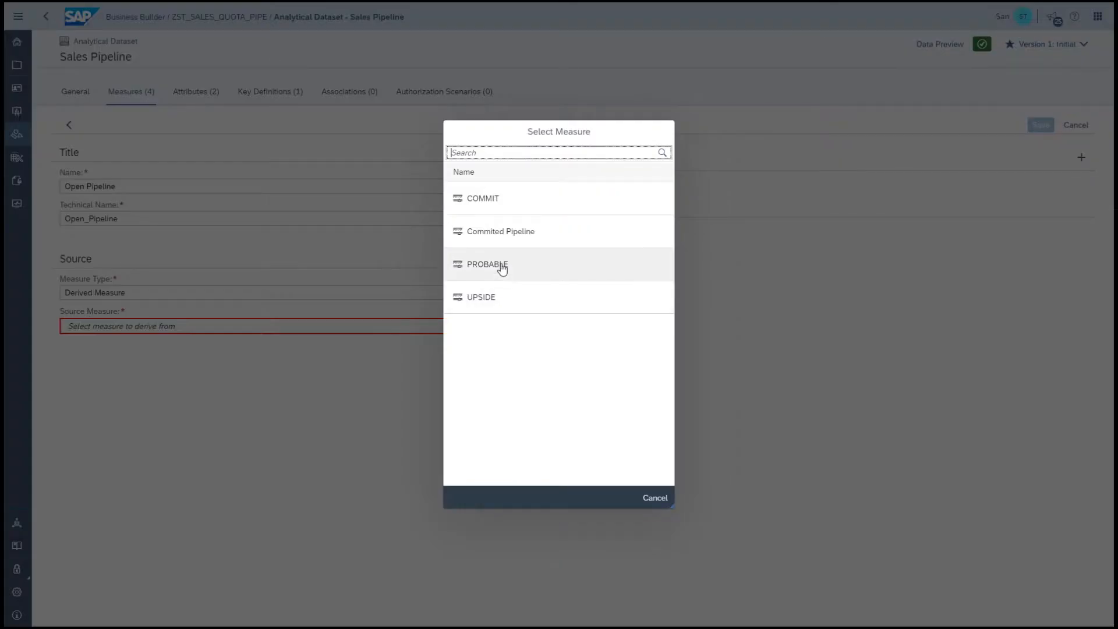
pyautogui.click(491, 204)
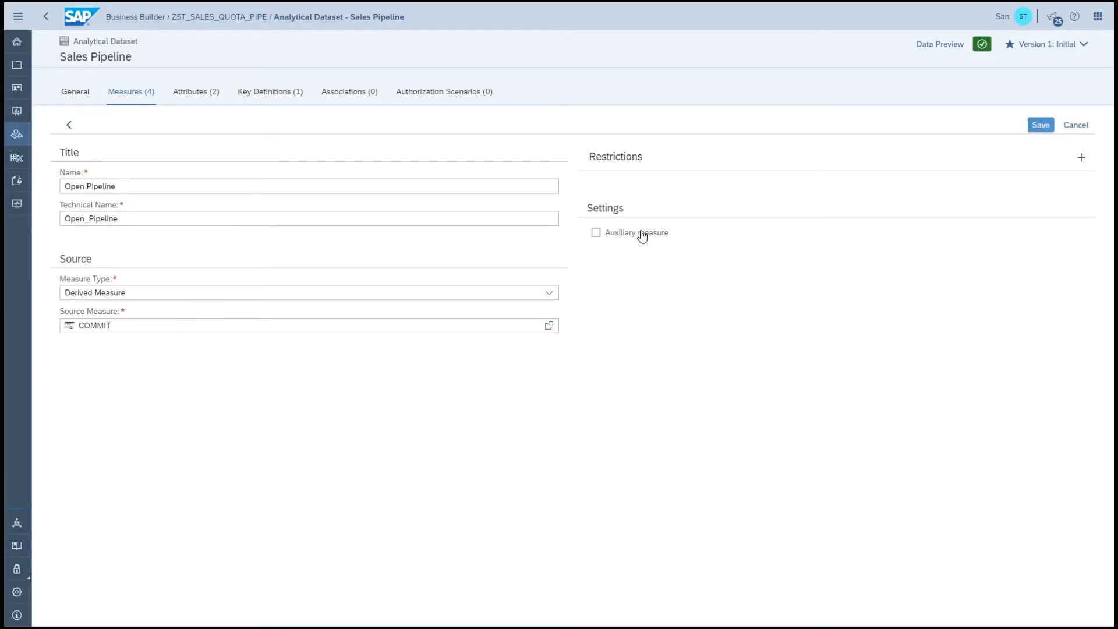
# Restrict the Open Pipeline measure to the STATUS values 2 and 3 using a list of values, and save the measure.
pyautogui.click(1081, 157)
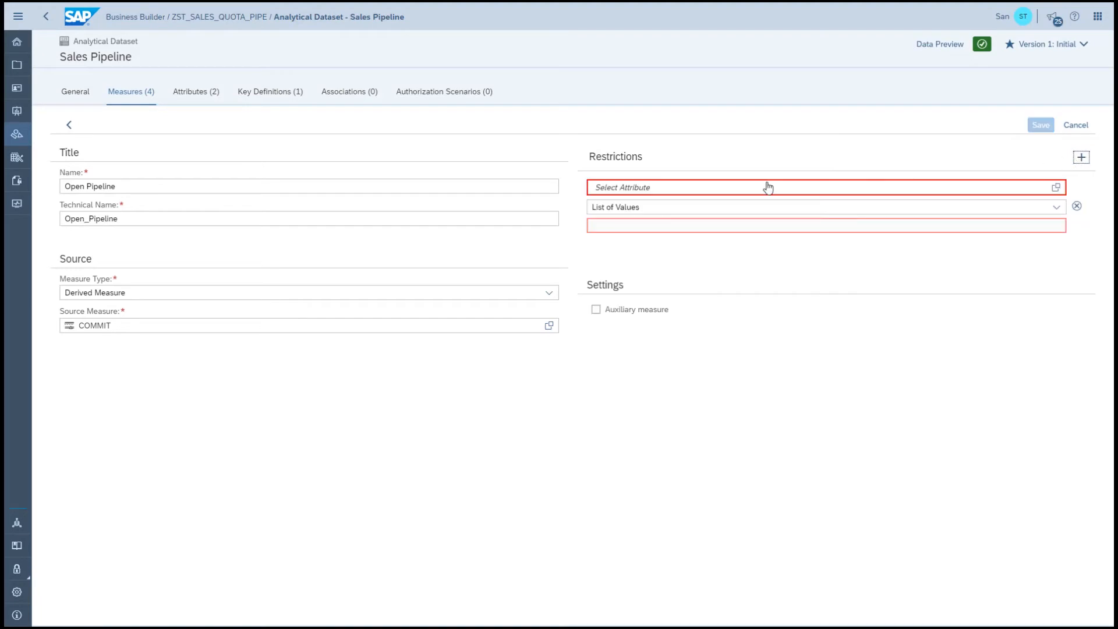
pyautogui.click(742, 189)
pyautogui.click(487, 235)
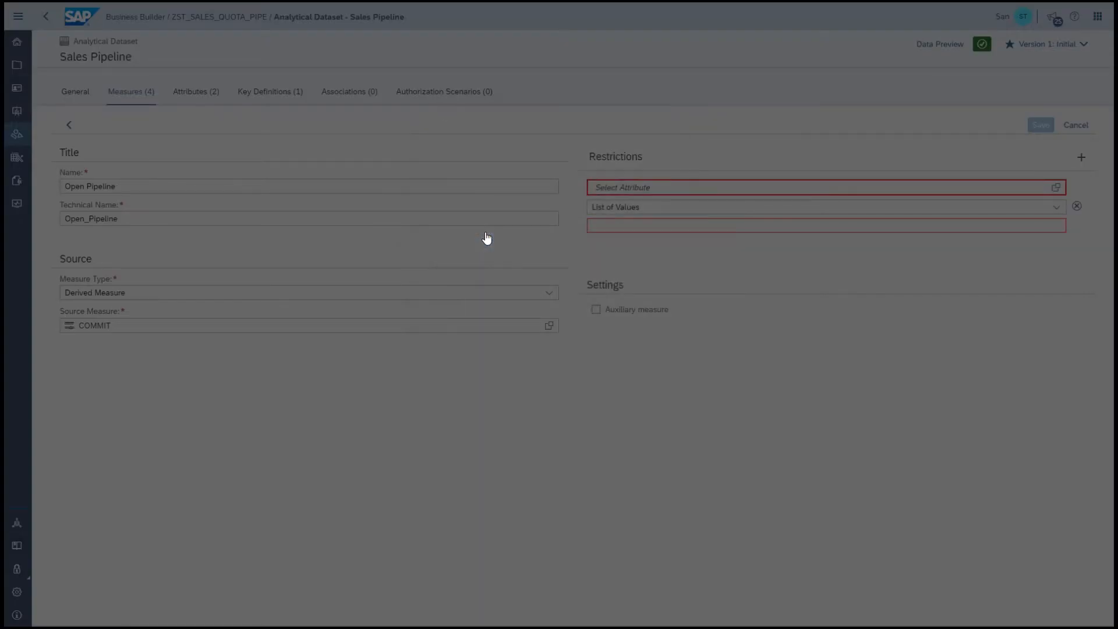
pyautogui.click(610, 227)
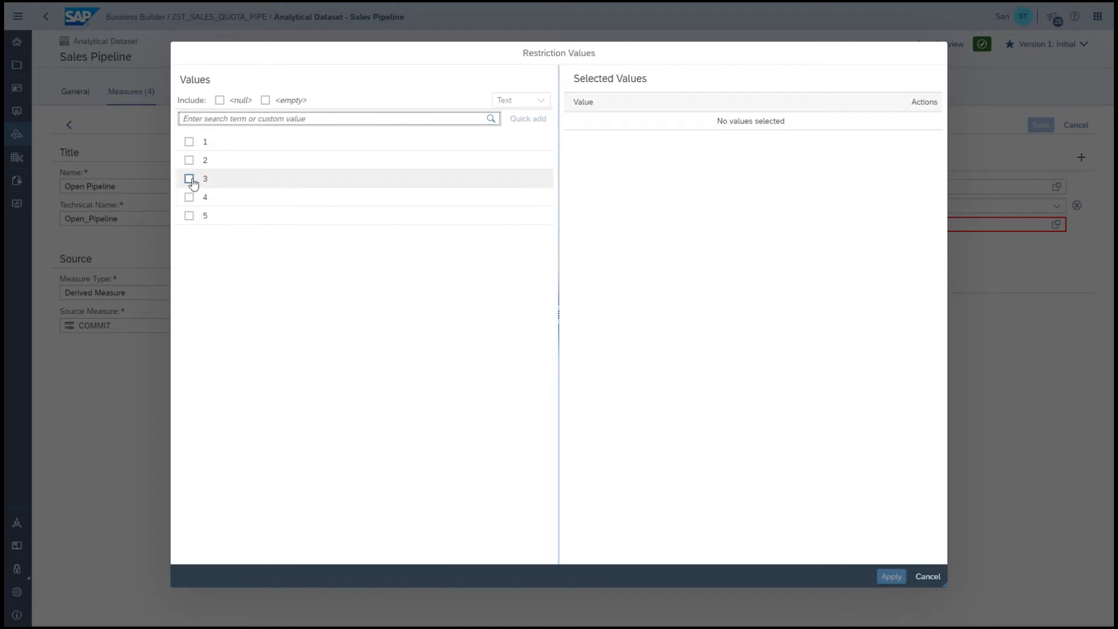
pyautogui.click(191, 180)
pyautogui.click(189, 161)
pyautogui.click(891, 577)
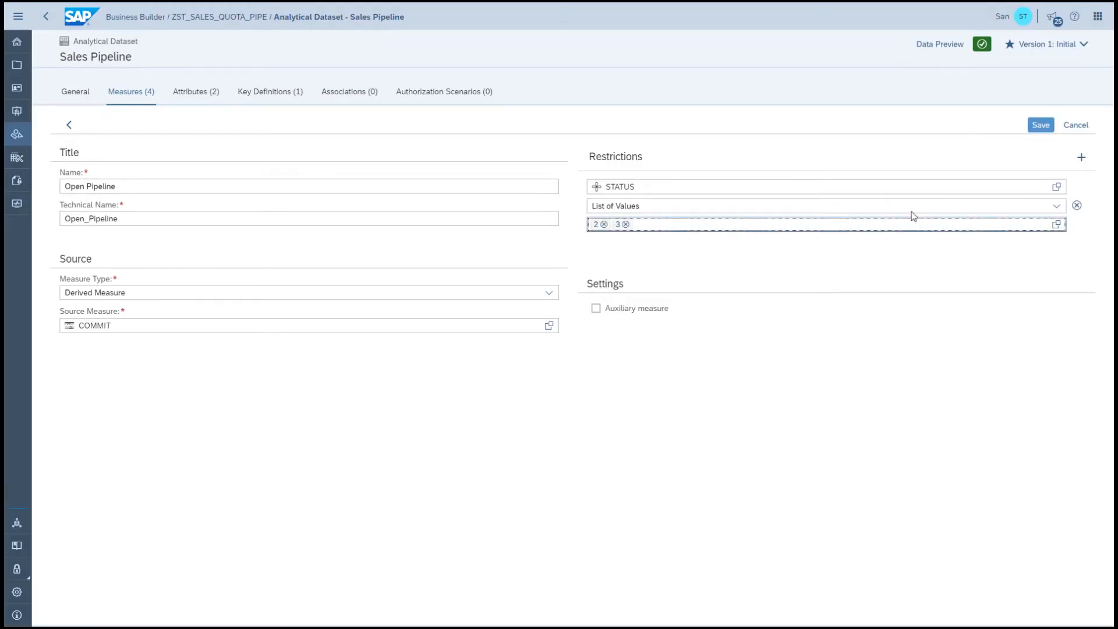
pyautogui.click(1041, 125)
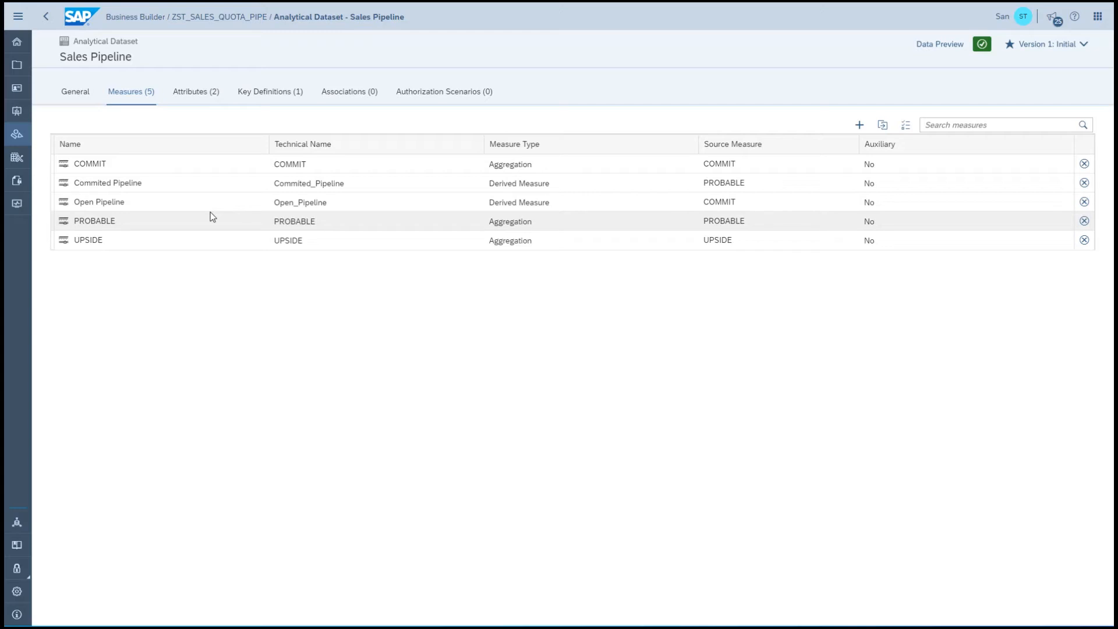
# Create a new measure named Final Pipeline with the measure type Calculation.
pyautogui.click(861, 126)
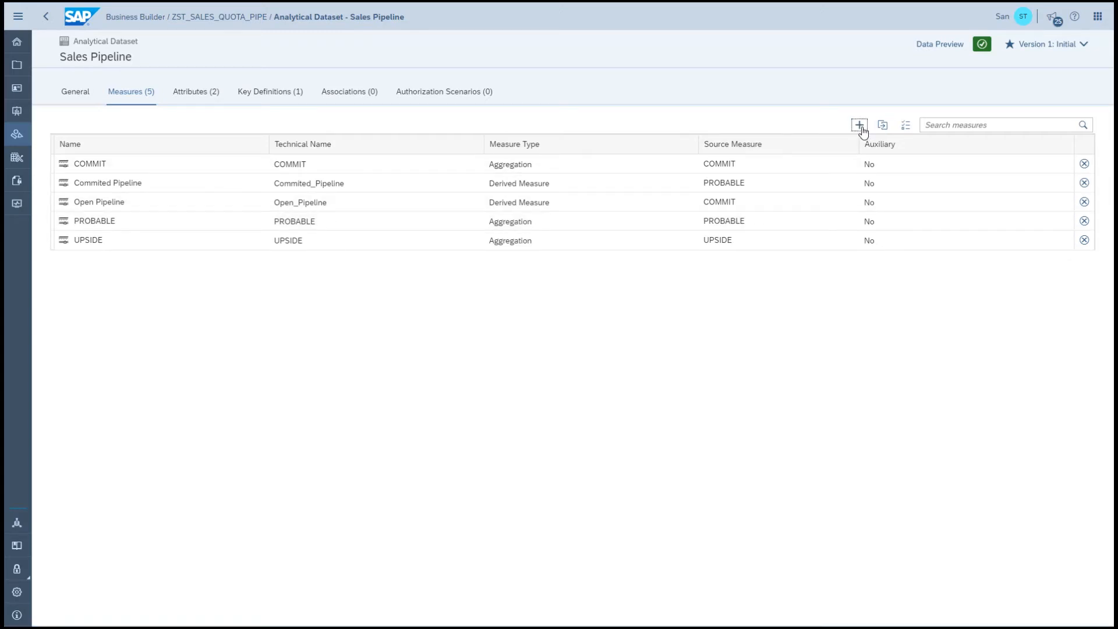
pyautogui.click(218, 183)
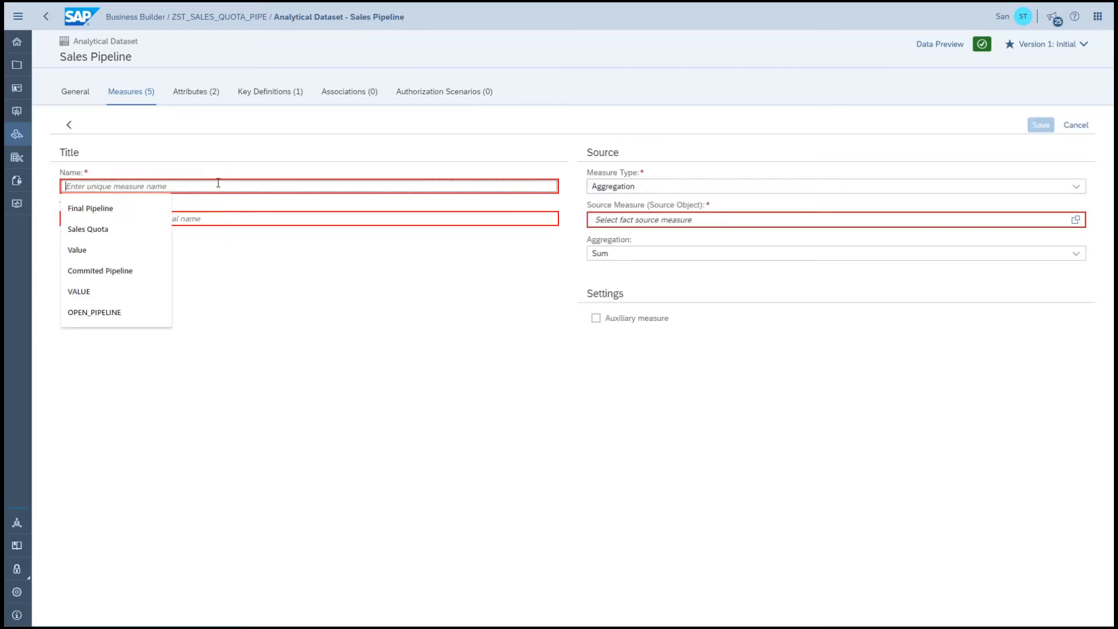
pyautogui.write('Final')
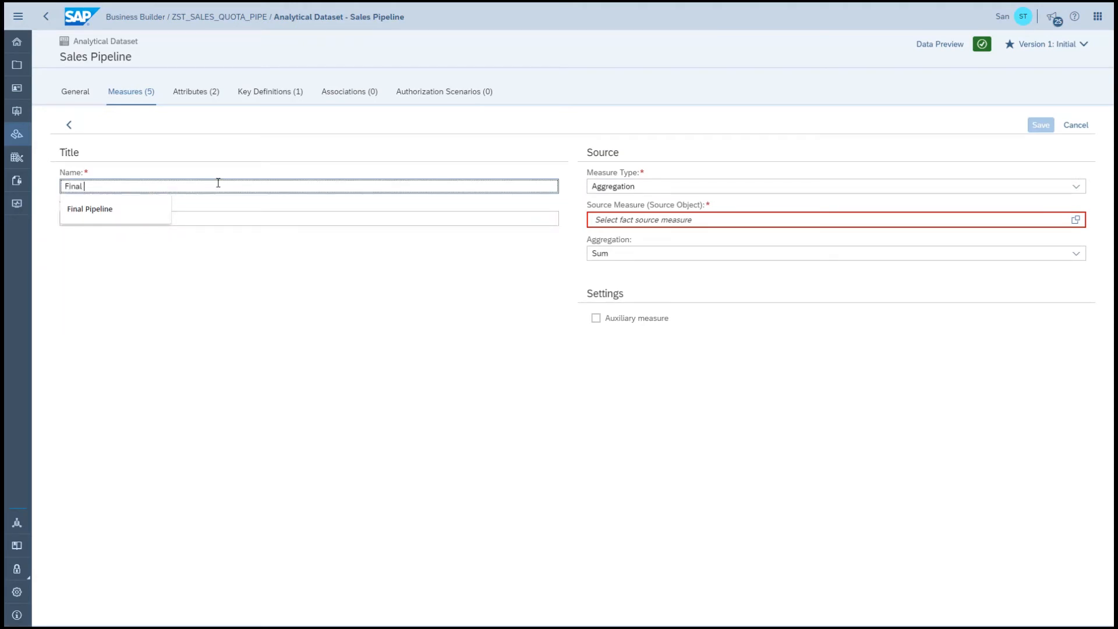
pyautogui.write(' Pipeline')
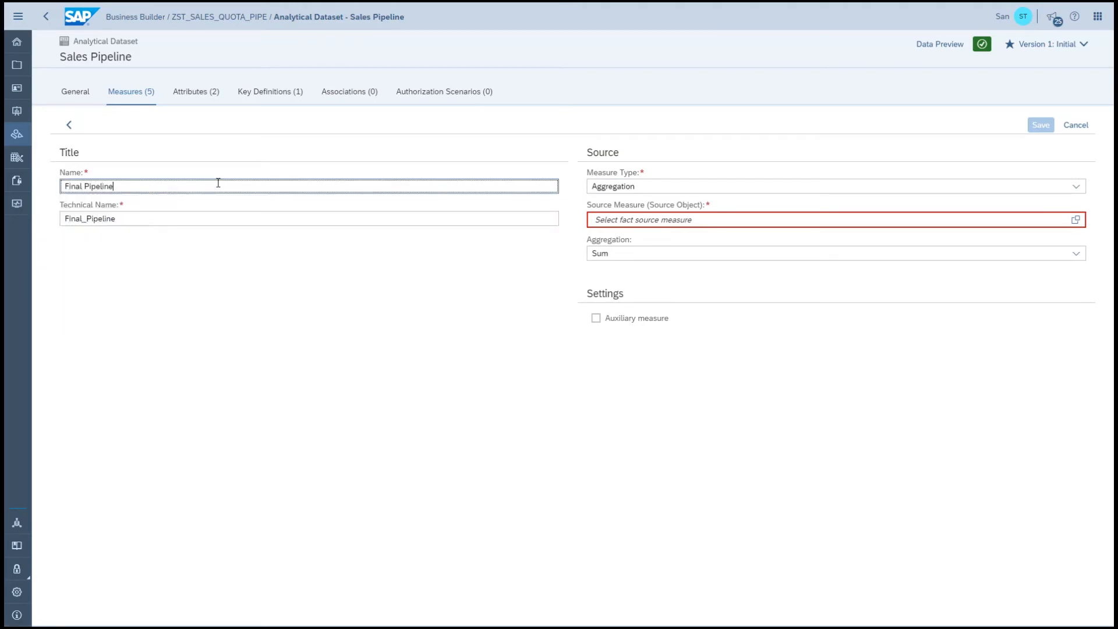
pyautogui.click(725, 189)
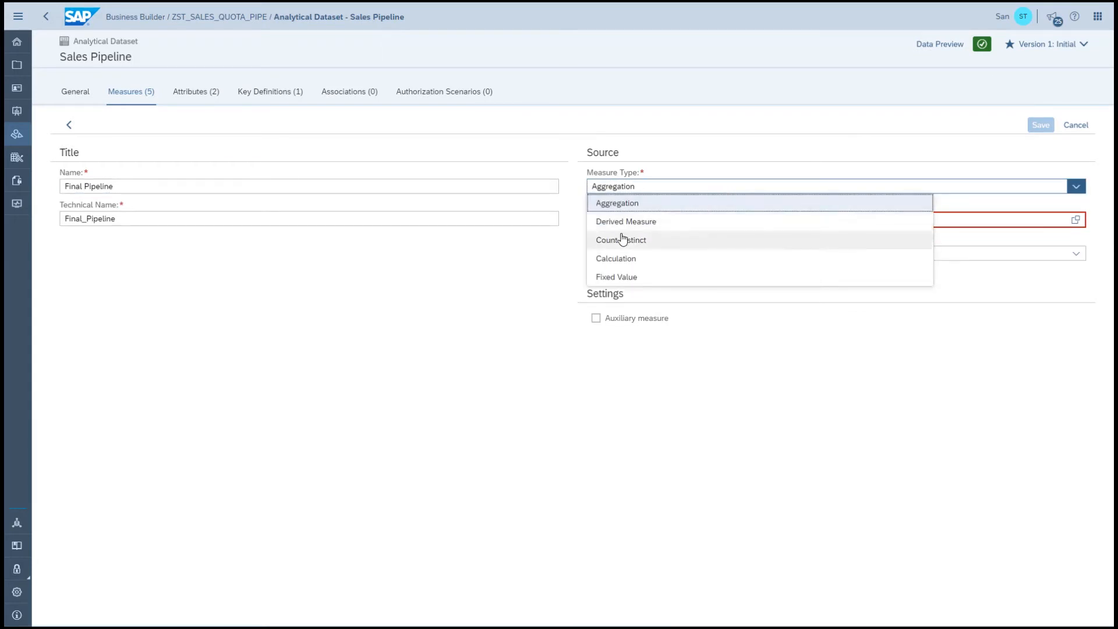
pyautogui.click(633, 262)
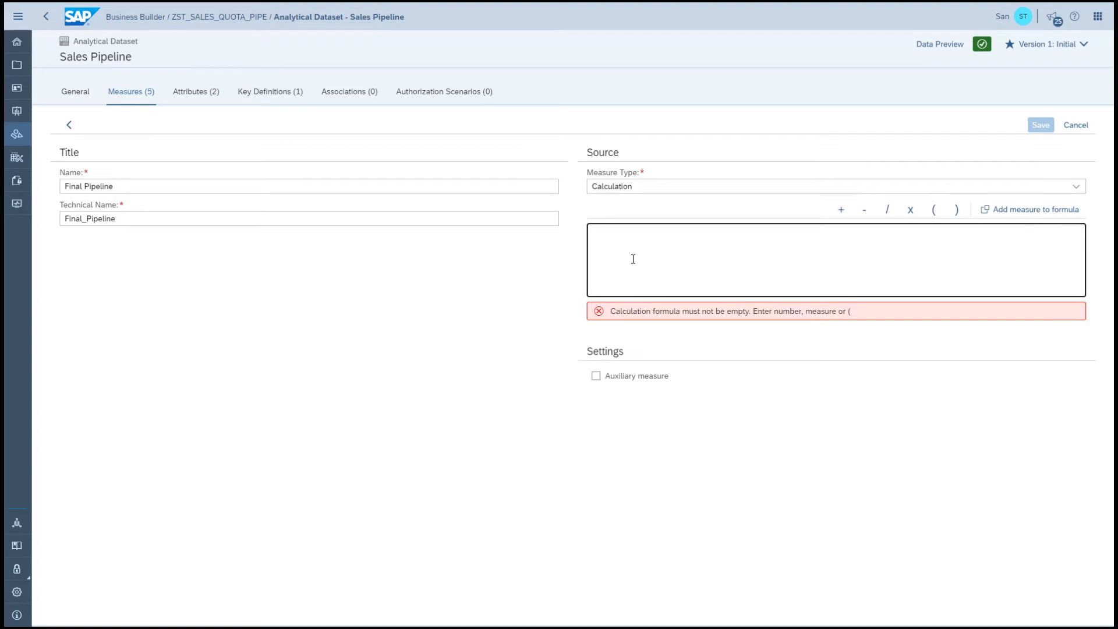
# Define the Final Pipeline formula as Open Pipeline + Commited Pipeline, and save the measure.
pyautogui.write('ope')
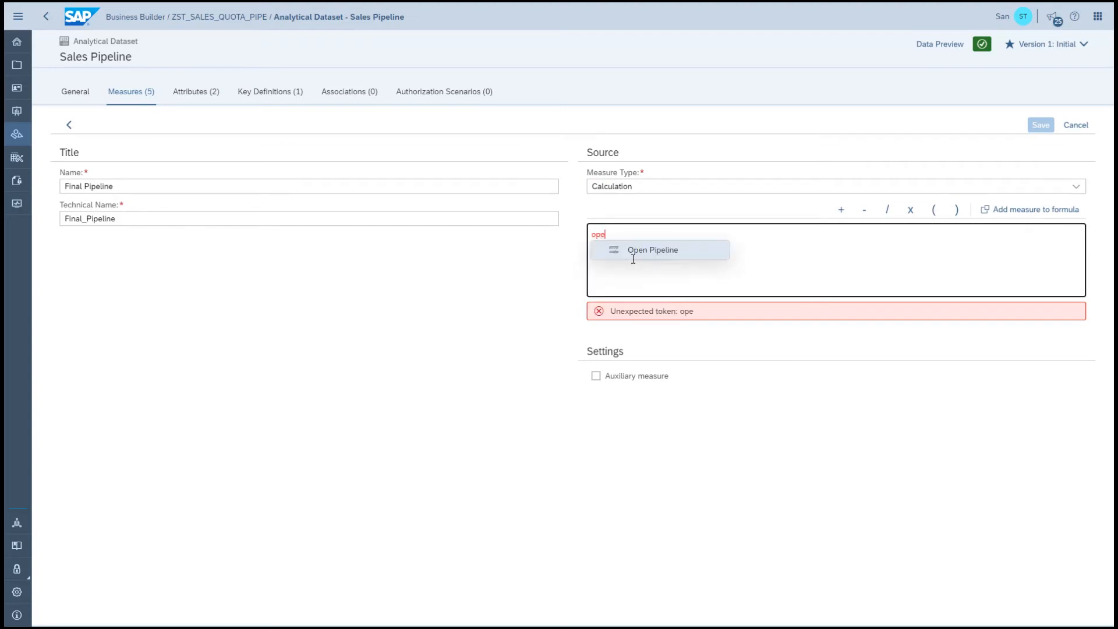
pyautogui.click(633, 258)
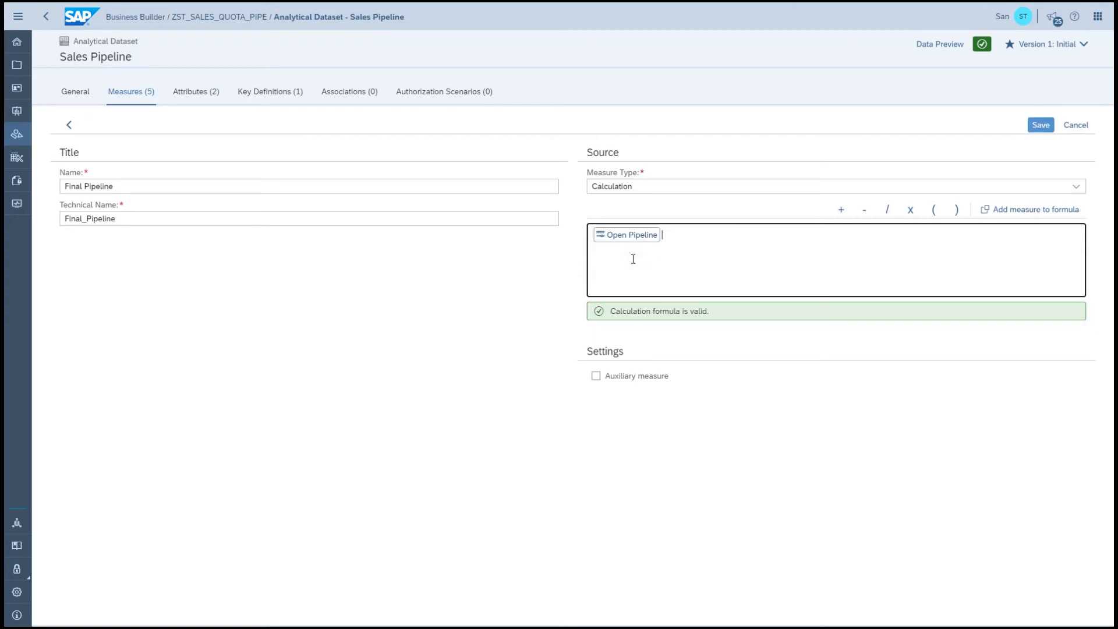
pyautogui.write('+Co')
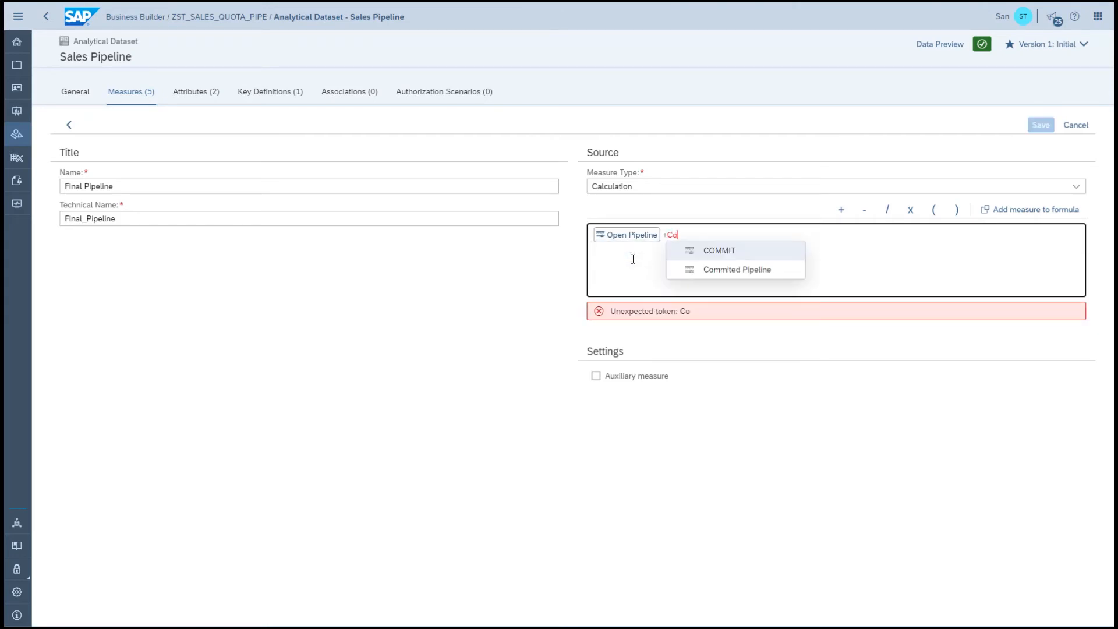
pyautogui.press('Down')
pyautogui.press('Return')
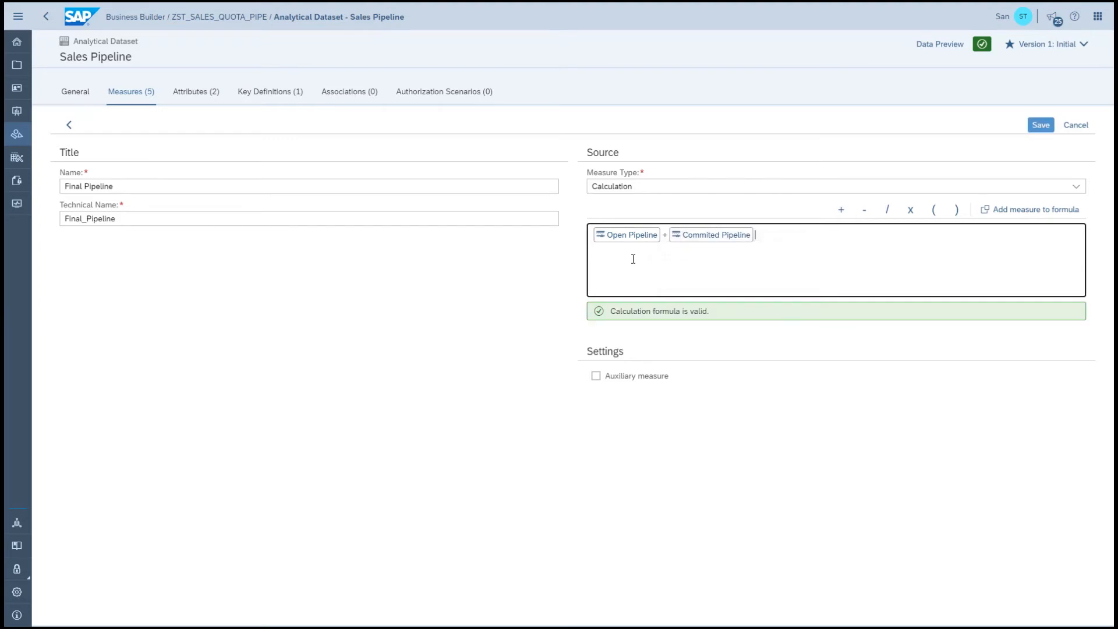
pyautogui.click(1041, 126)
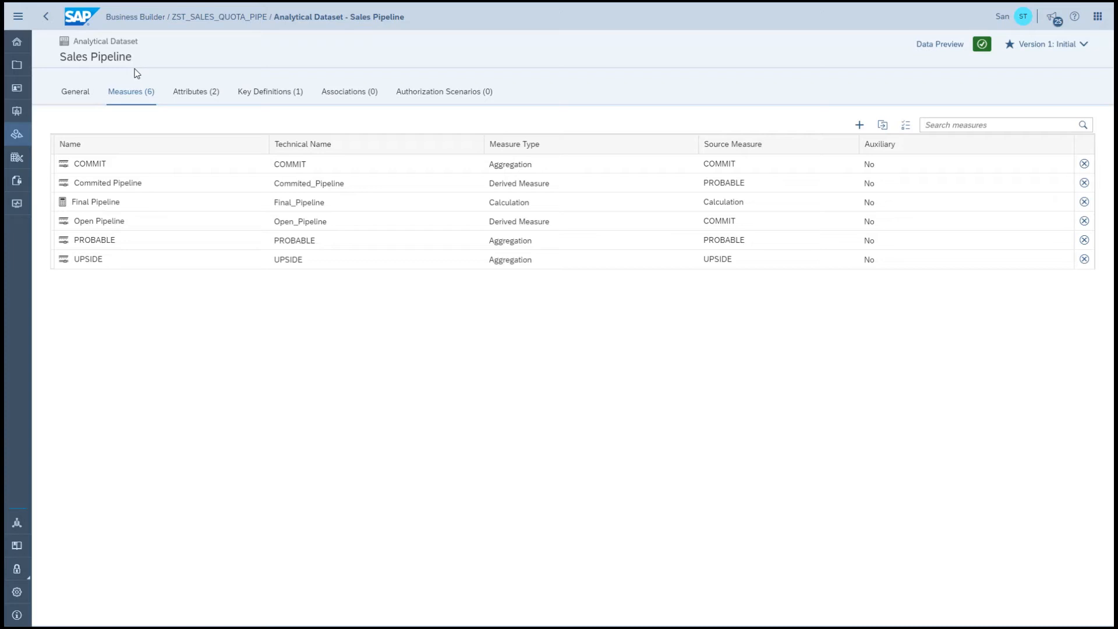
# Add an association from Sales Pipeline to the Products entity, mapping target key PRODUCTID to the foreign key field PRODUCTID, and save it.
pyautogui.click(338, 98)
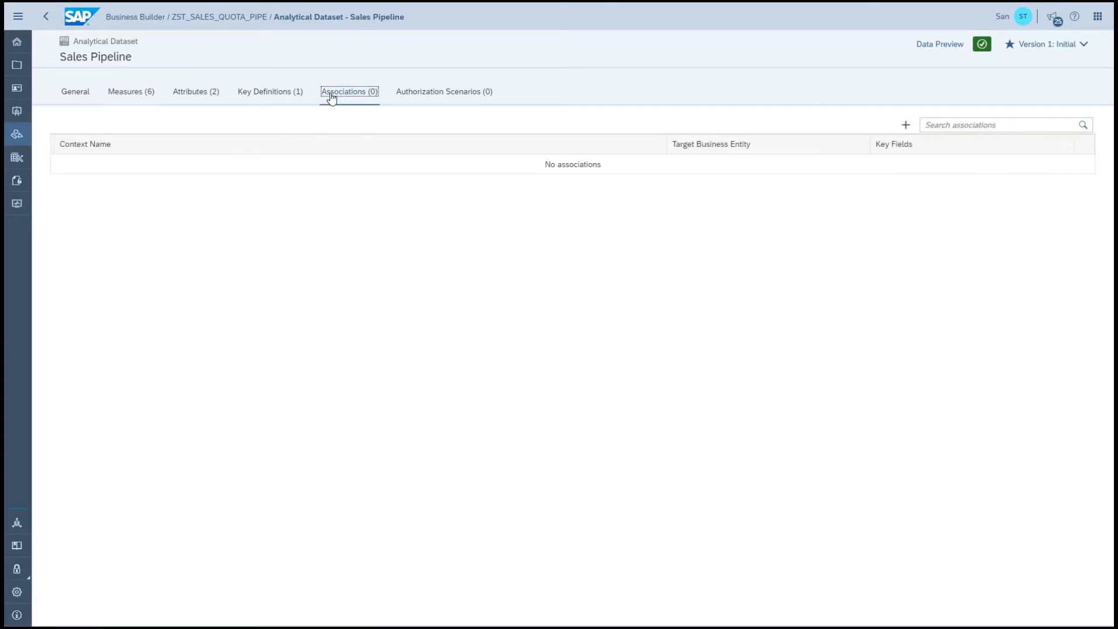
pyautogui.click(906, 124)
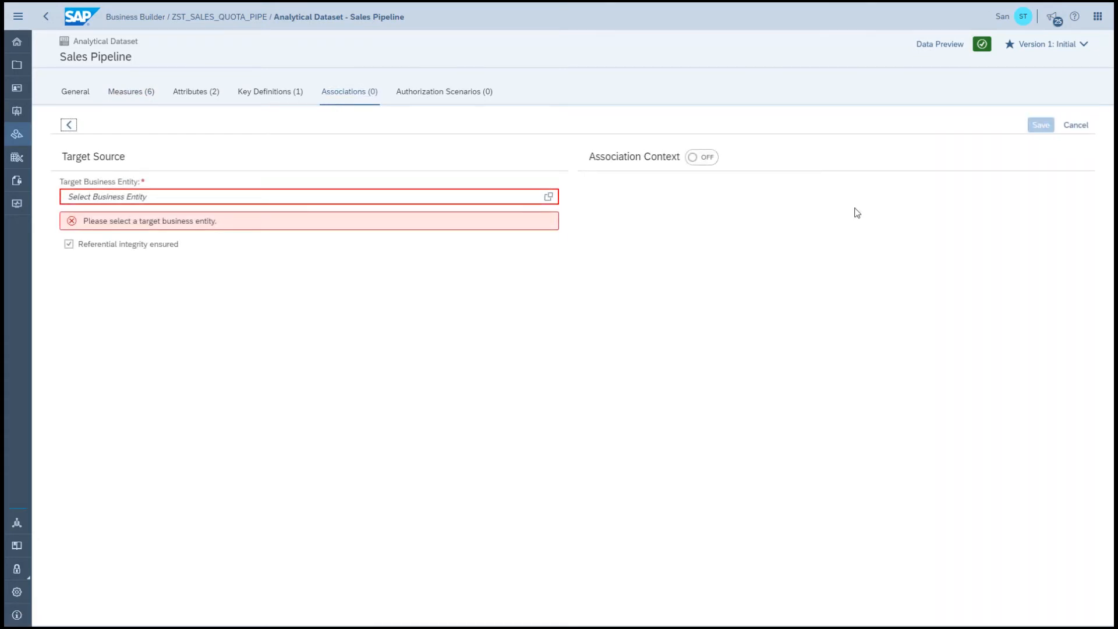
pyautogui.click(551, 199)
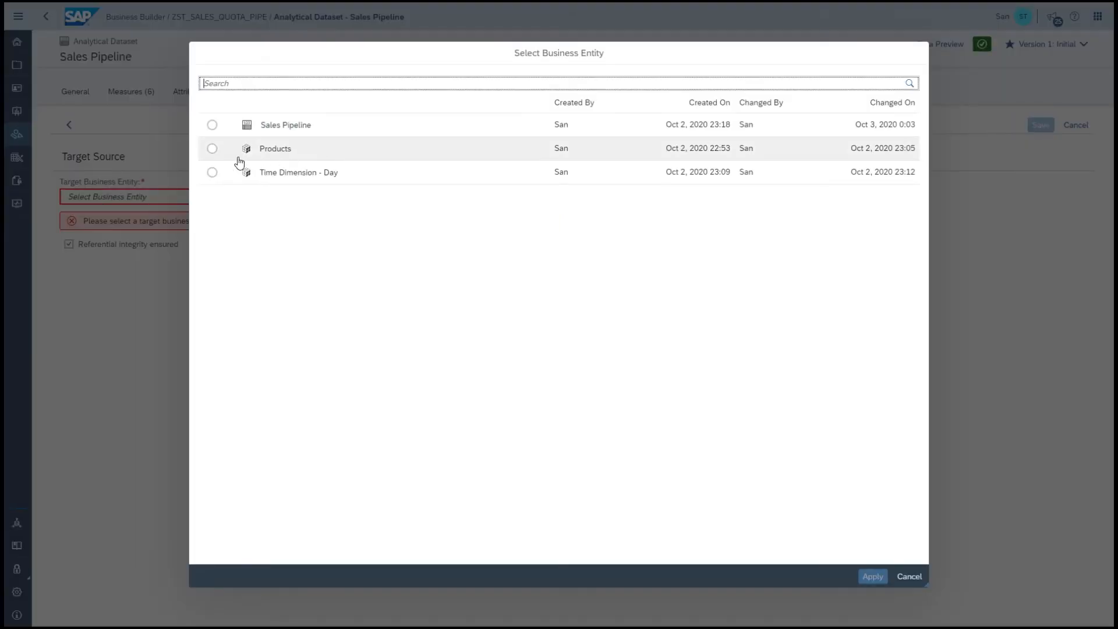
pyautogui.click(213, 149)
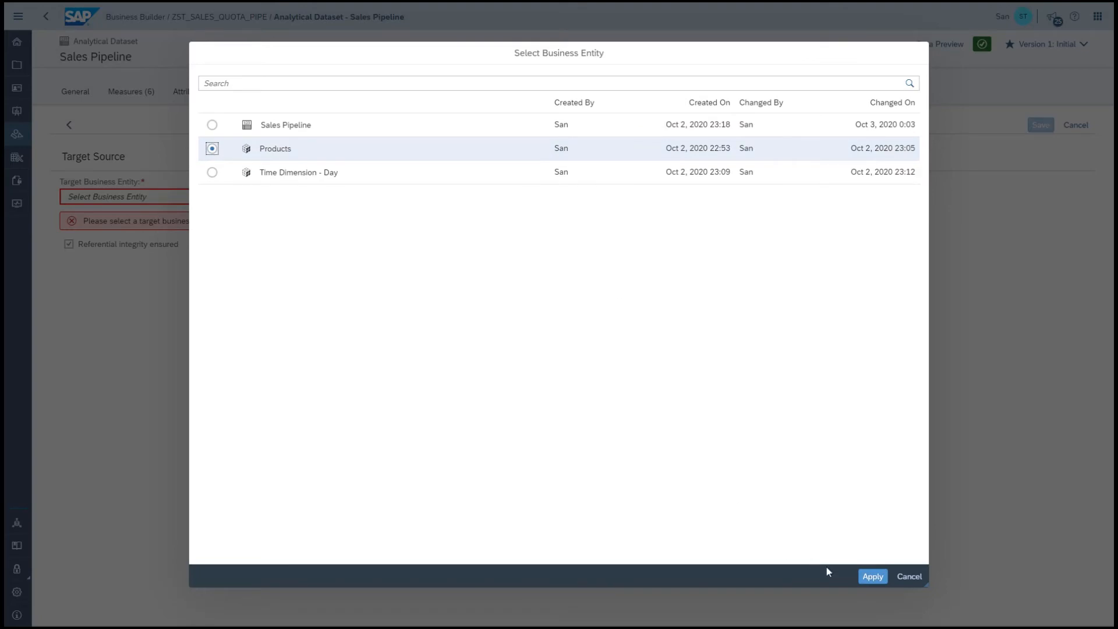
pyautogui.click(868, 577)
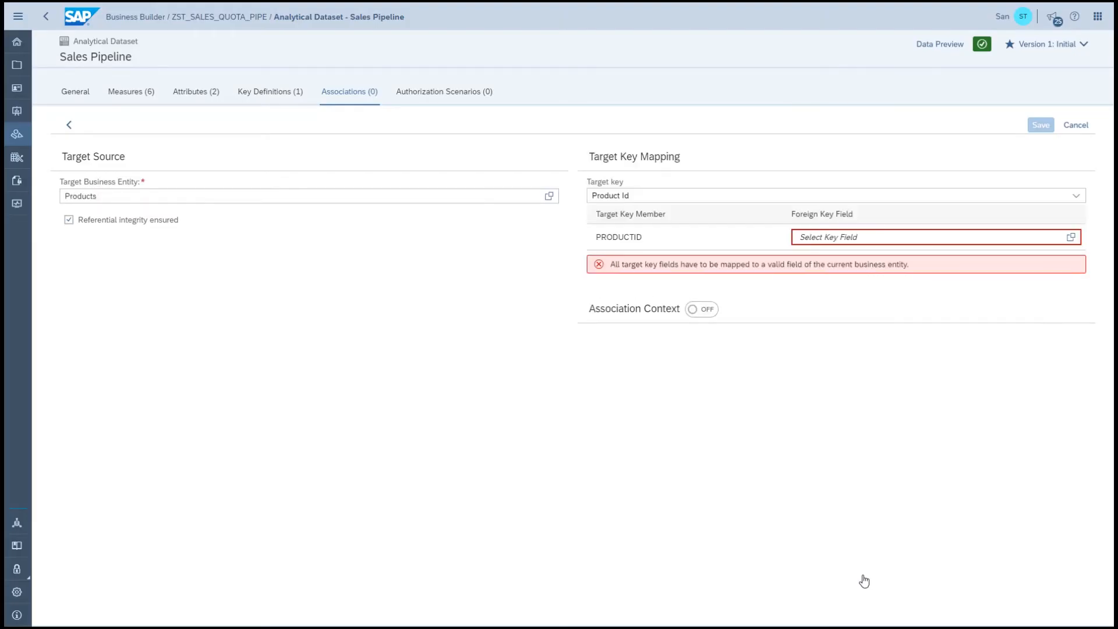
pyautogui.click(1072, 237)
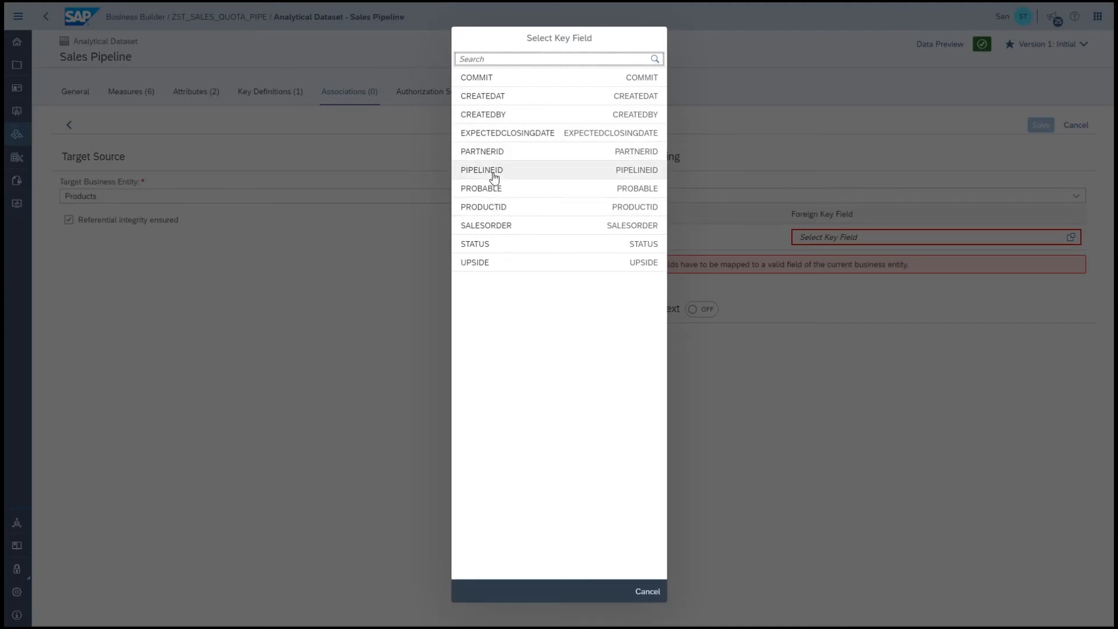
pyautogui.click(491, 208)
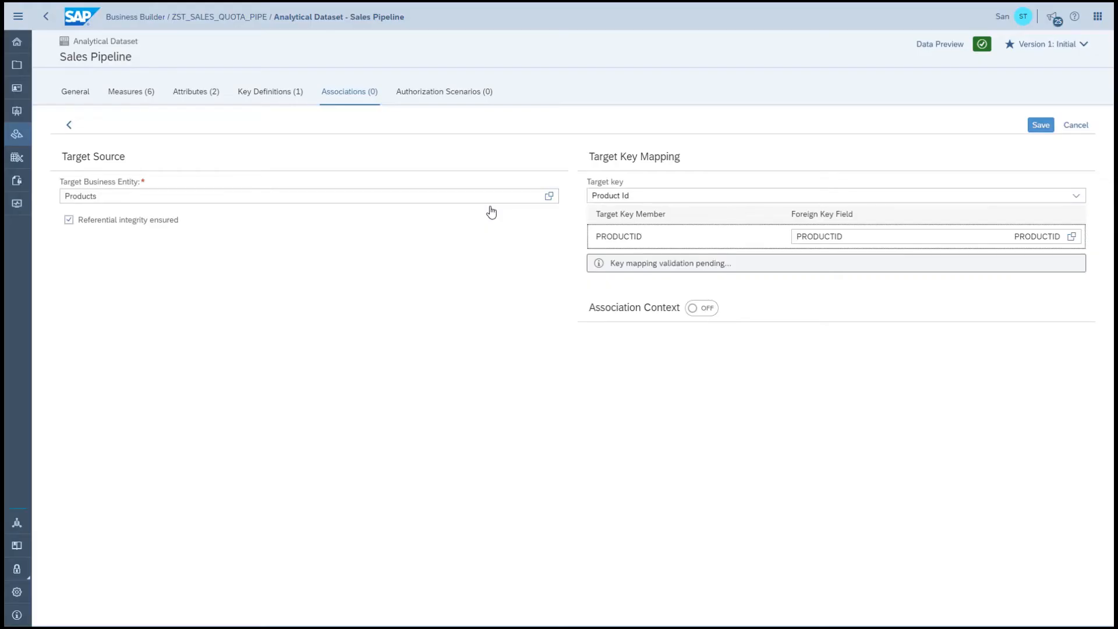
pyautogui.click(1040, 125)
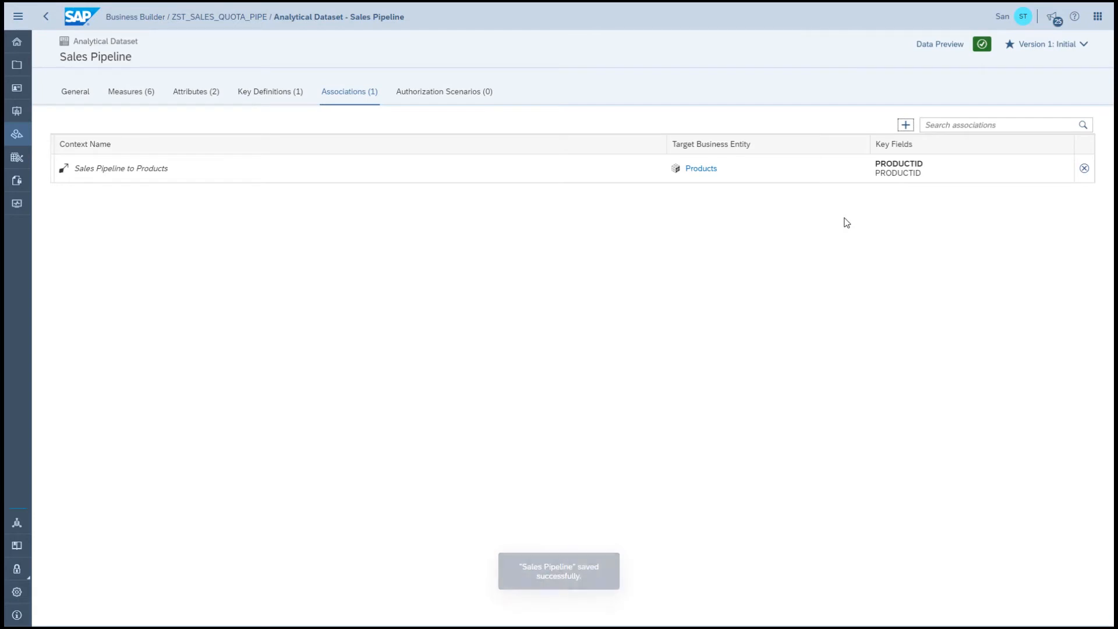
# Add an association from Sales Pipeline to Time Dimension - Day, mapping DATE_SQL to the foreign key field EXPECTEDCLOSINGDATE, and save it.
pyautogui.click(906, 124)
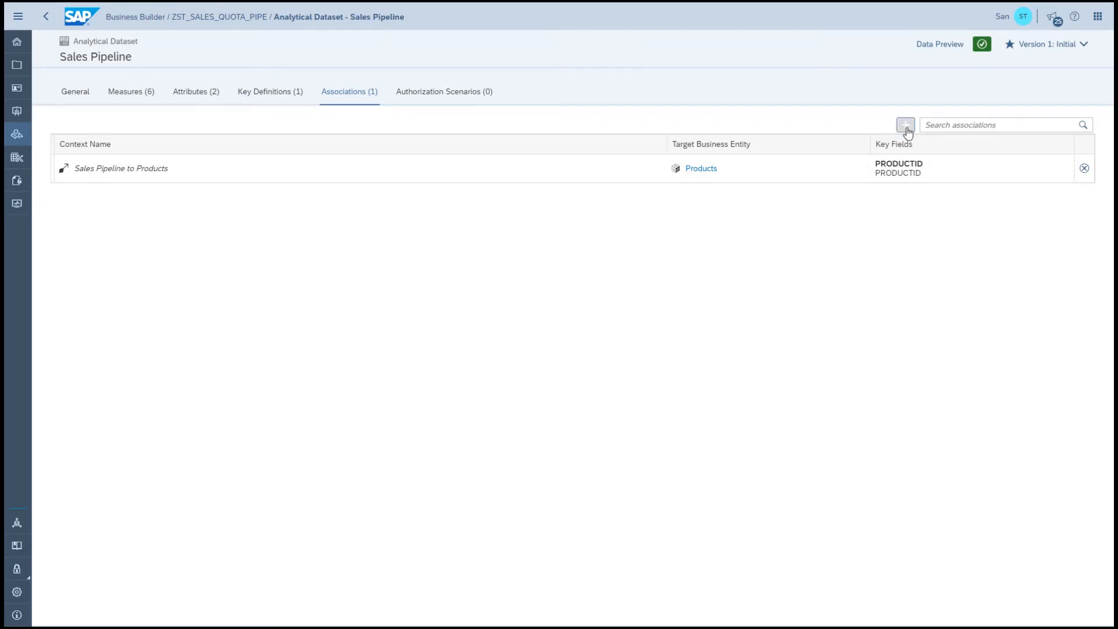
pyautogui.click(548, 196)
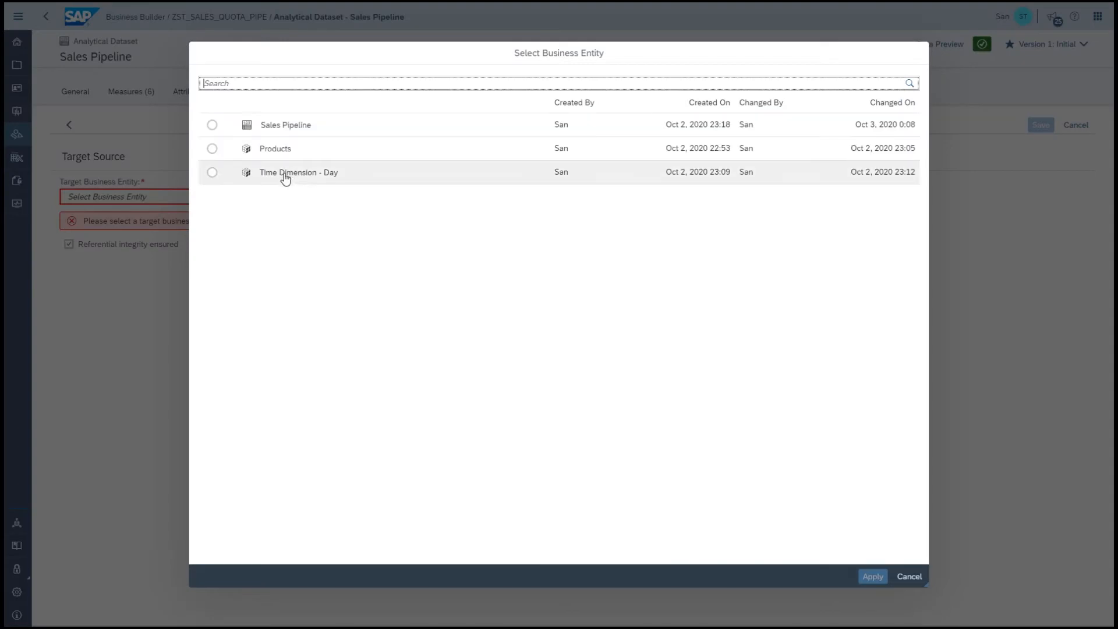
pyautogui.click(283, 177)
pyautogui.click(867, 578)
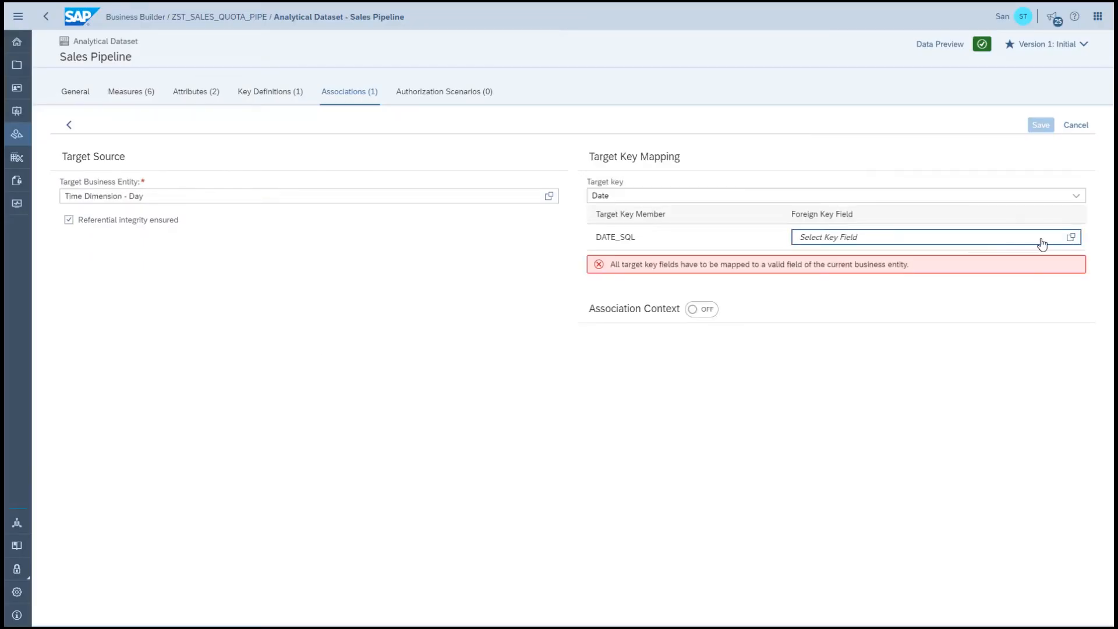
pyautogui.click(1072, 239)
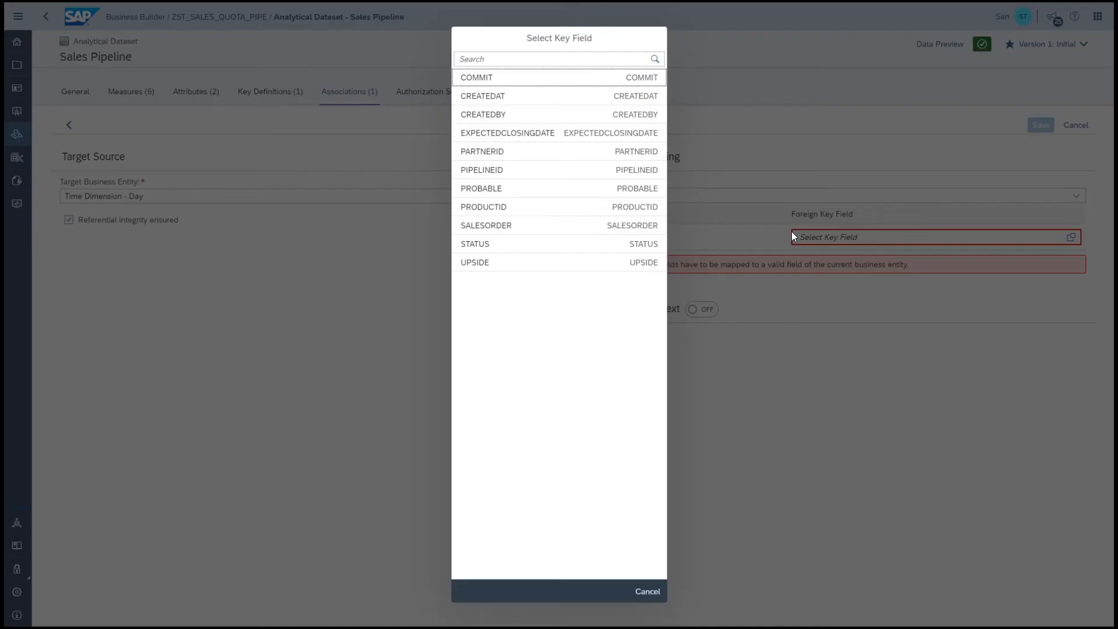
pyautogui.click(500, 137)
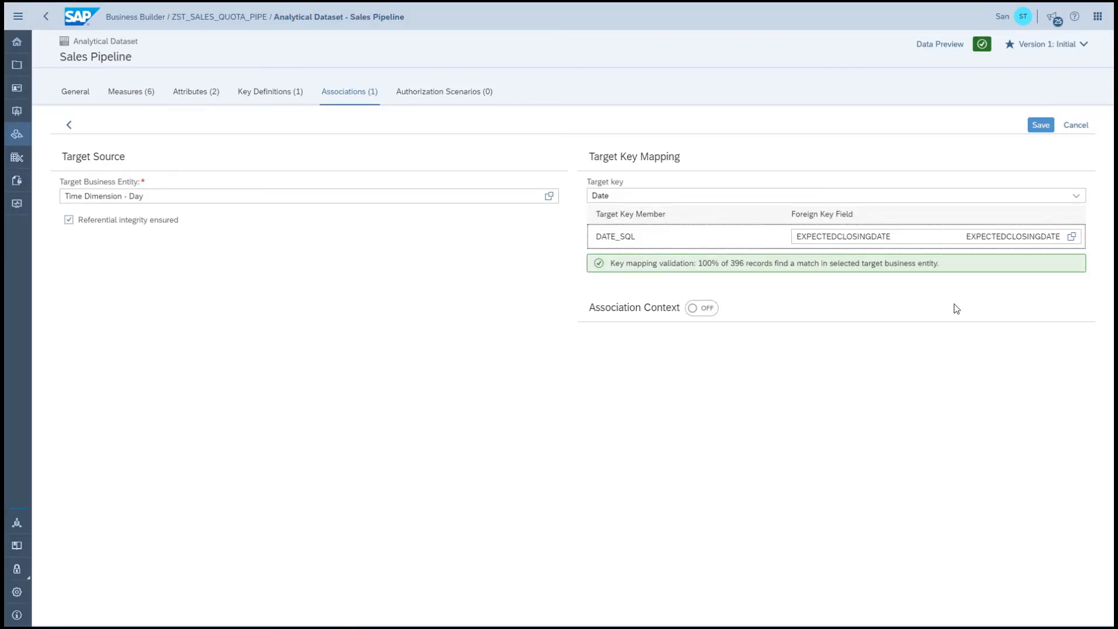
pyautogui.click(1040, 125)
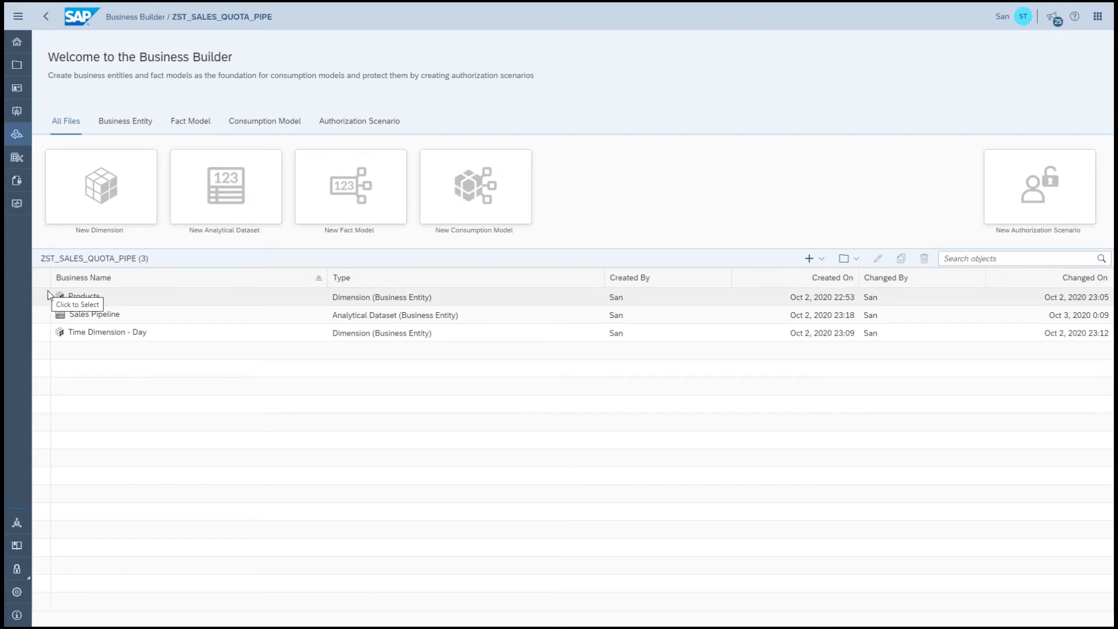
# Create a consumption model titled Sales Pipeline per Quarter with the Sales Pipeline analytical dataset as its initial fact source.
pyautogui.click(471, 193)
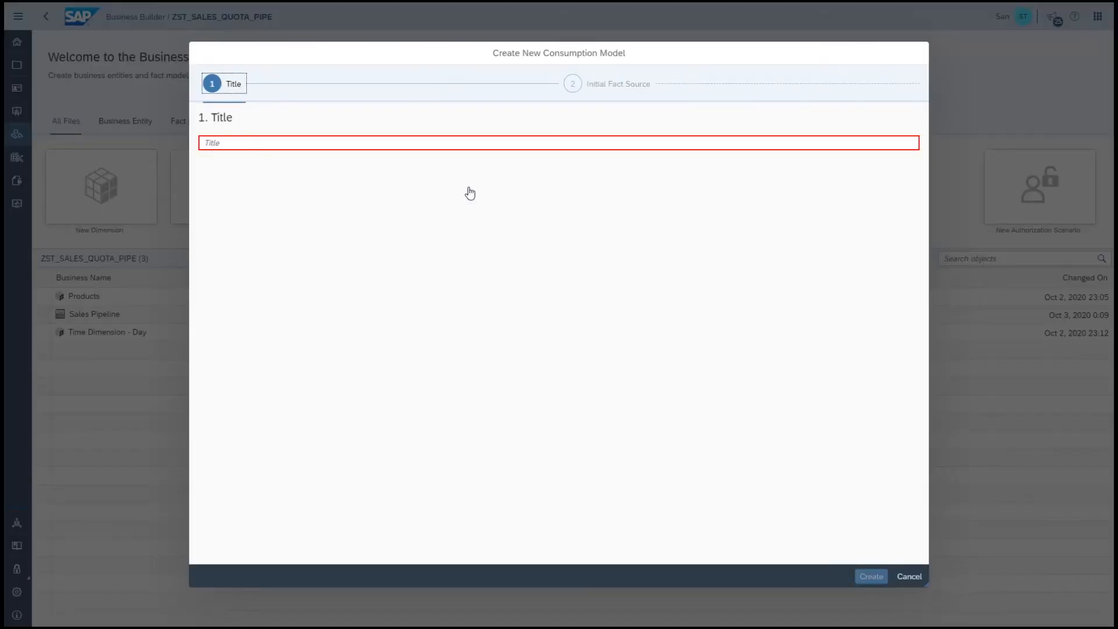
pyautogui.click(427, 144)
pyautogui.write('Sales Pip')
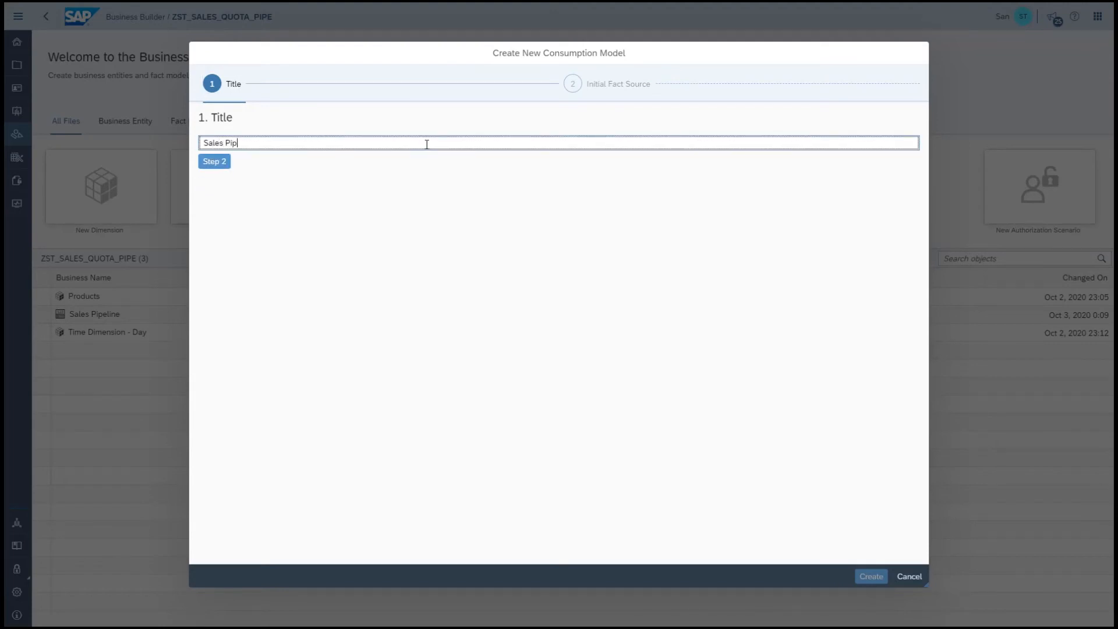
pyautogui.write('eline per Quarter')
pyautogui.click(229, 163)
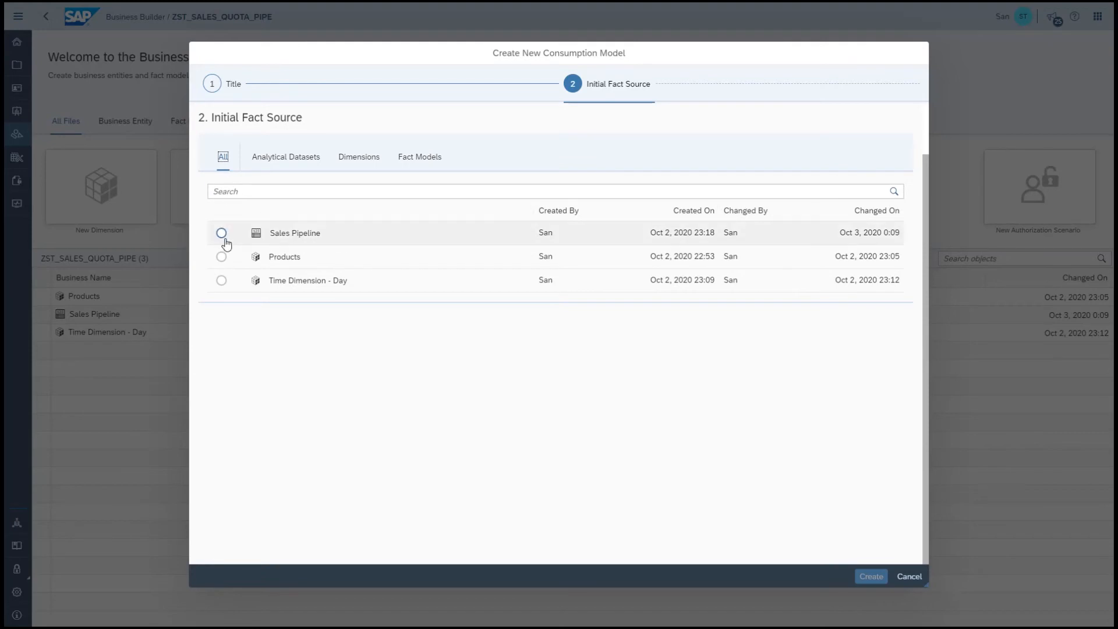
pyautogui.click(223, 235)
pyautogui.click(221, 233)
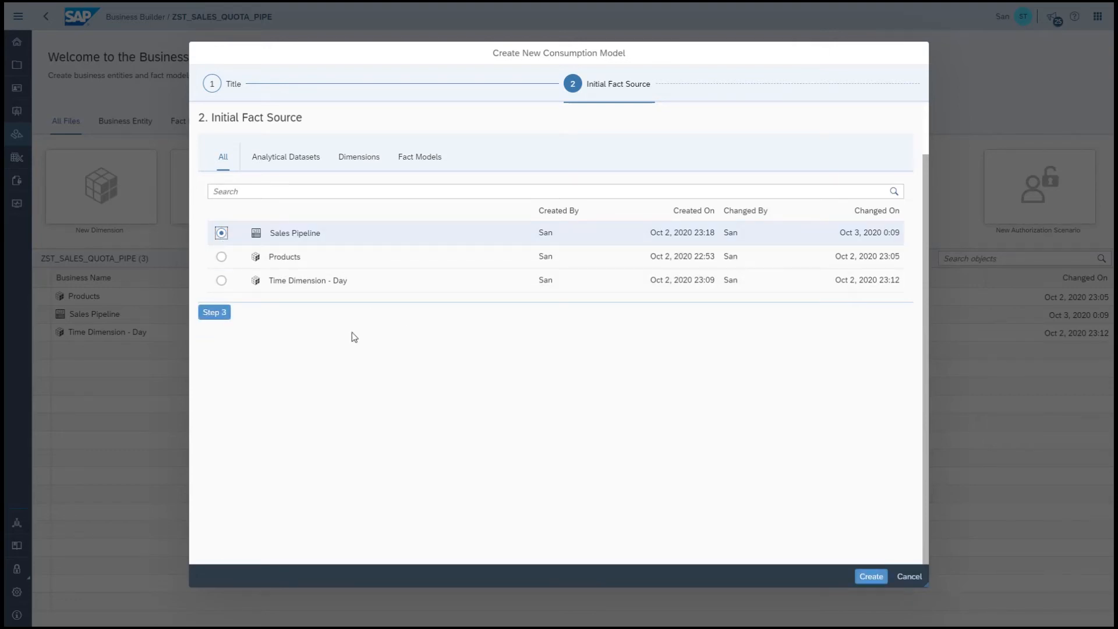
pyautogui.click(870, 578)
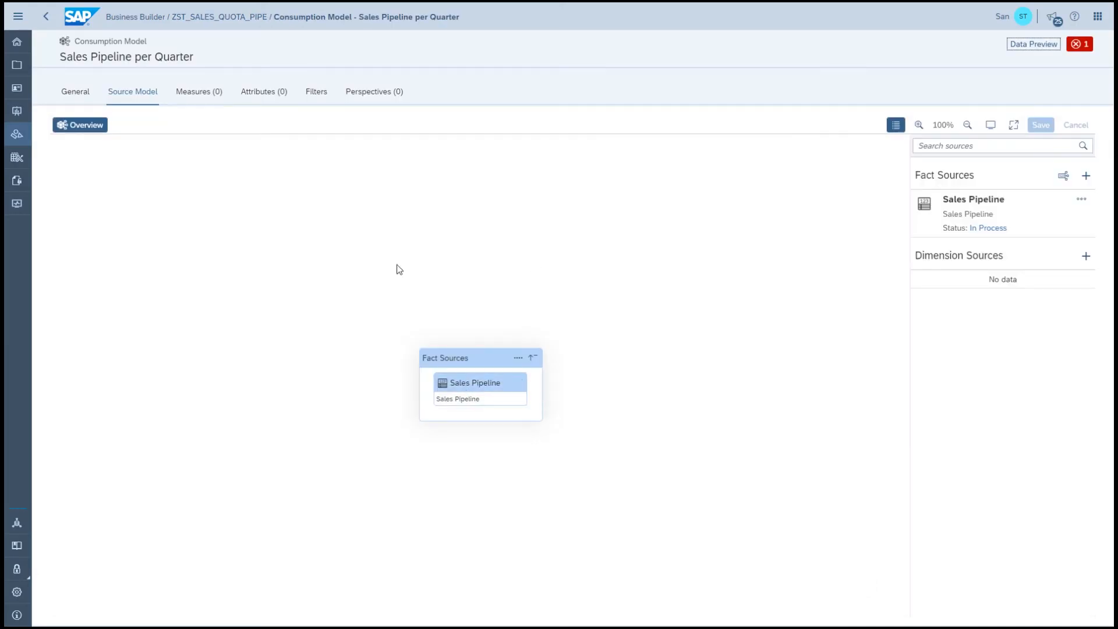
# Add Time Dimension - Day from the Sales Pipeline source graph as a dimension source, keeping the default alias.
pyautogui.click(466, 402)
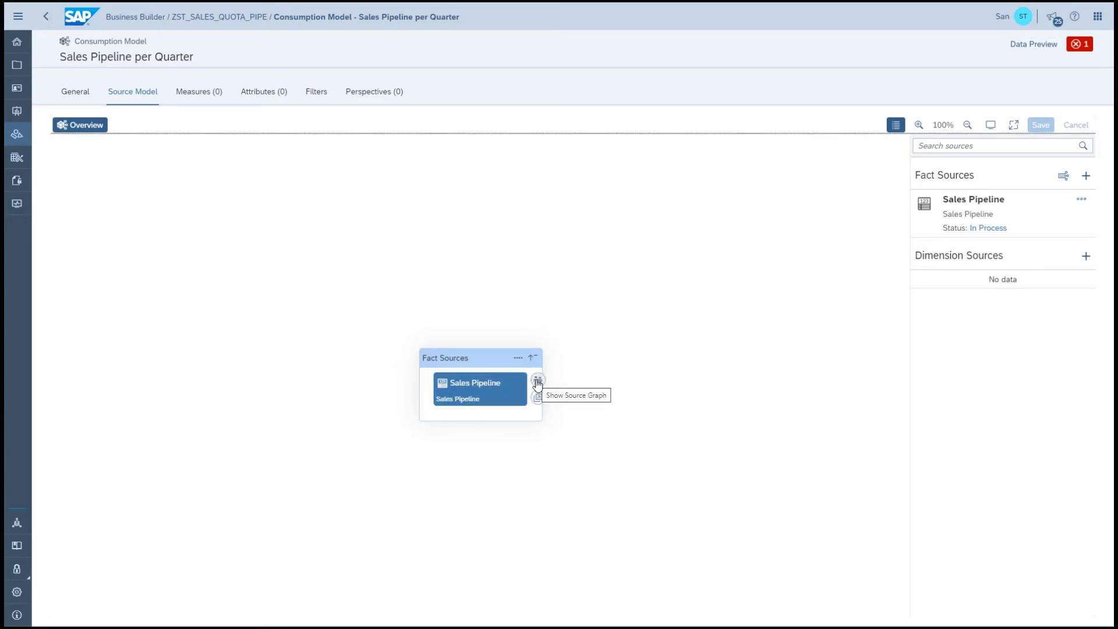
pyautogui.click(537, 382)
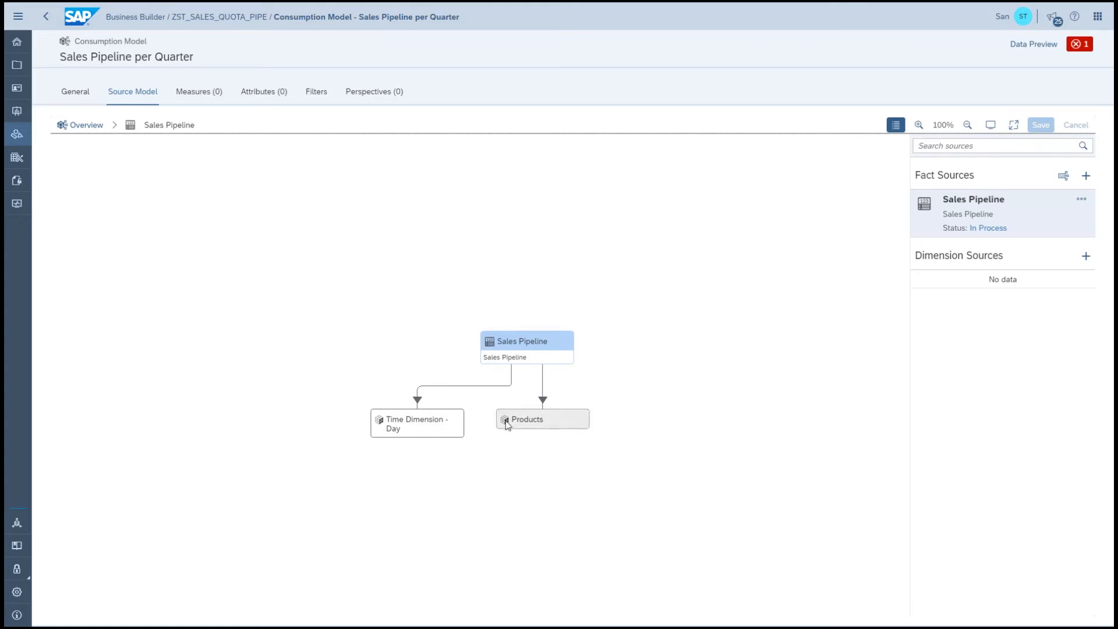
pyautogui.click(413, 425)
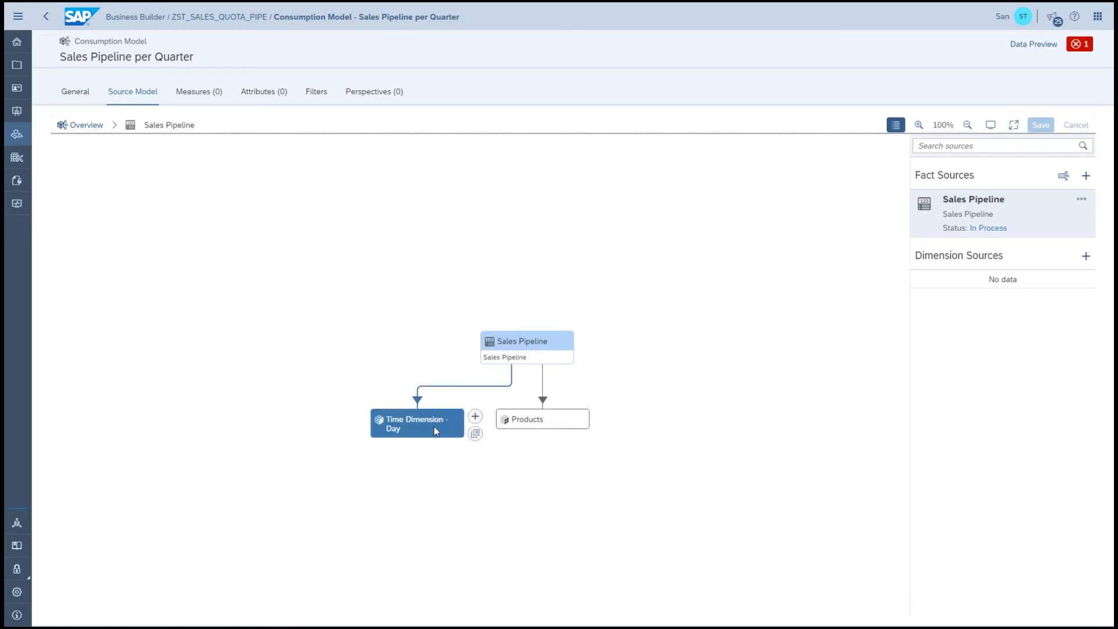
pyautogui.click(475, 417)
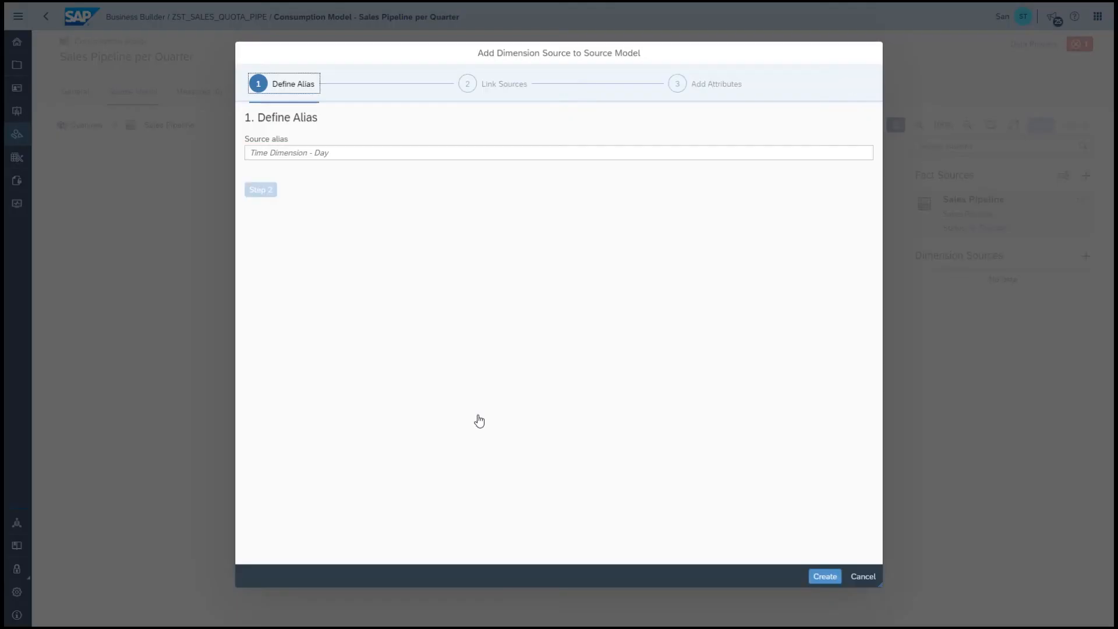
pyautogui.click(823, 576)
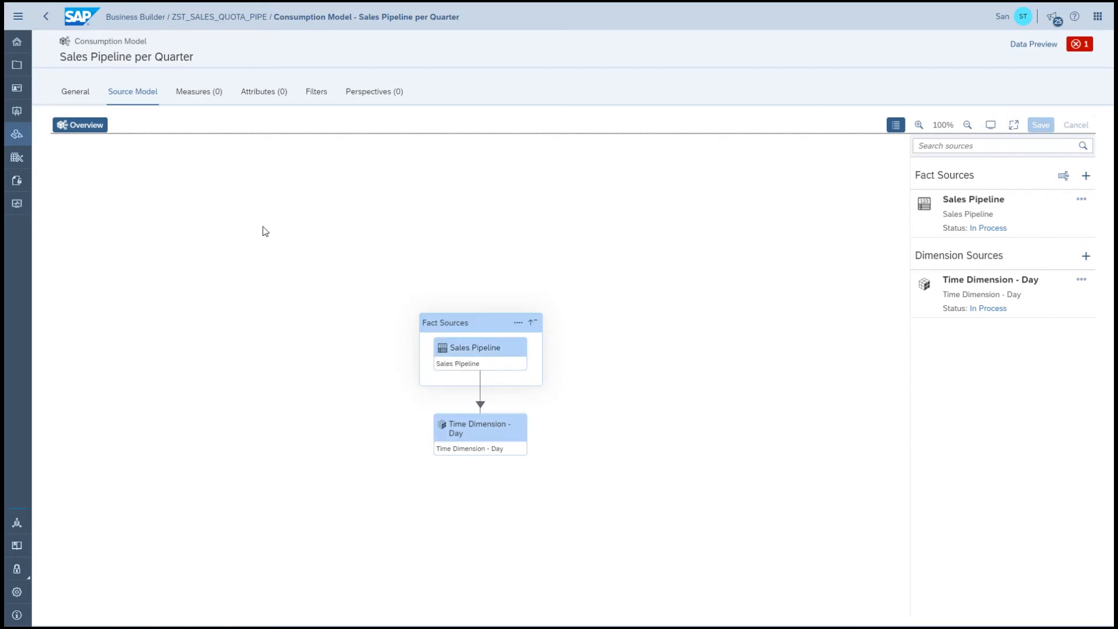
# Allow public data access for the consumption model and save the setting.
pyautogui.click(75, 100)
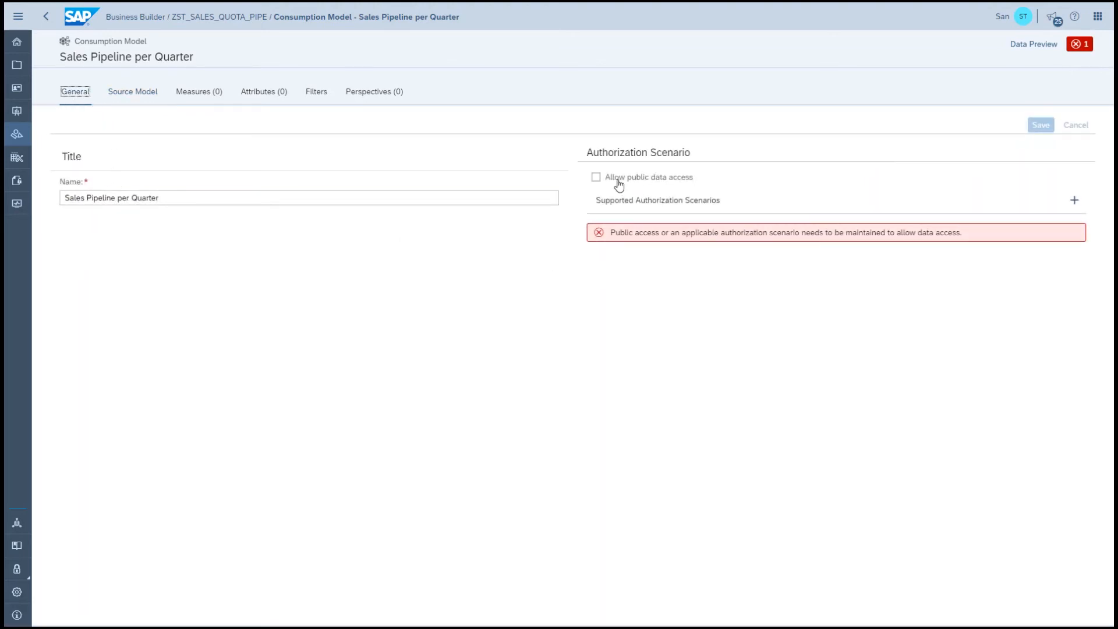
pyautogui.click(596, 177)
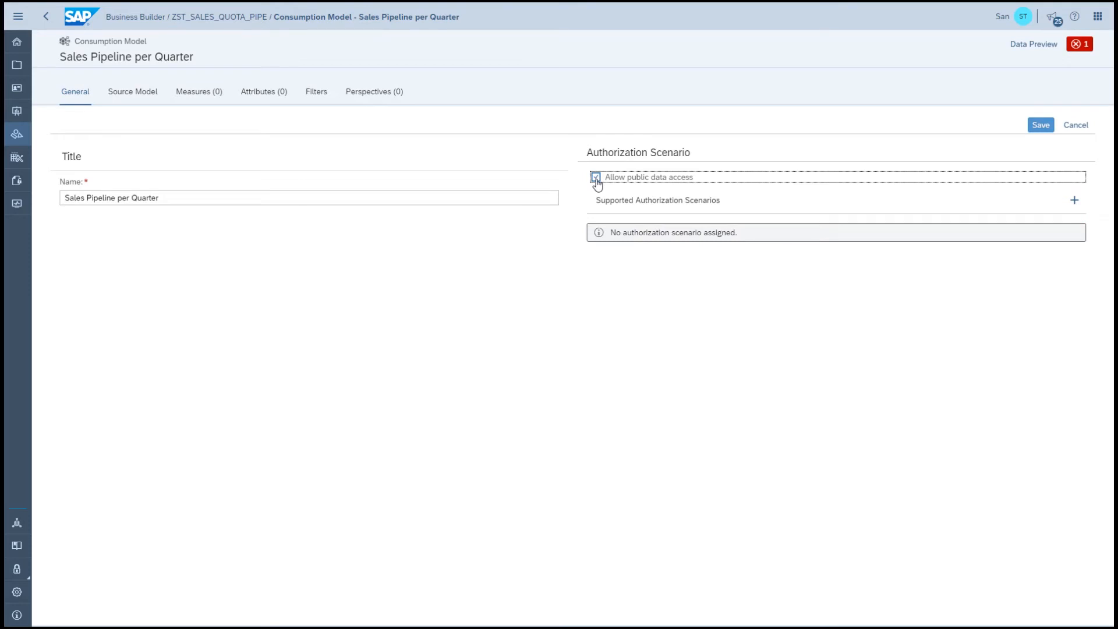
pyautogui.click(1037, 133)
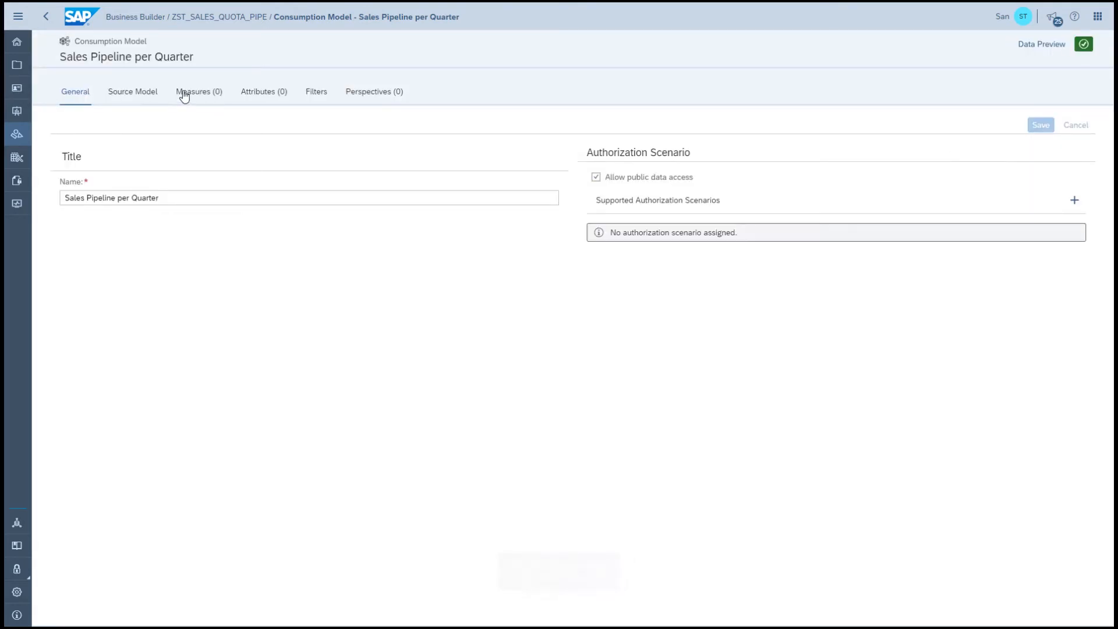
# Add the fact source measures Final Pipeline, Open Pipeline and Commited Pipeline to the consumption model.
pyautogui.click(184, 93)
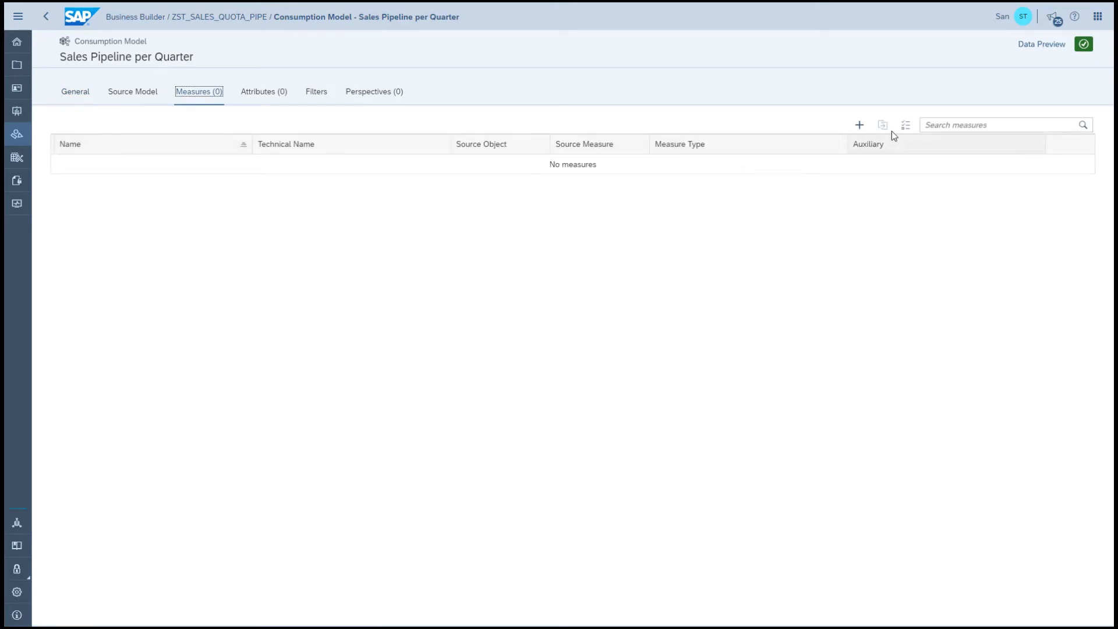
pyautogui.click(905, 125)
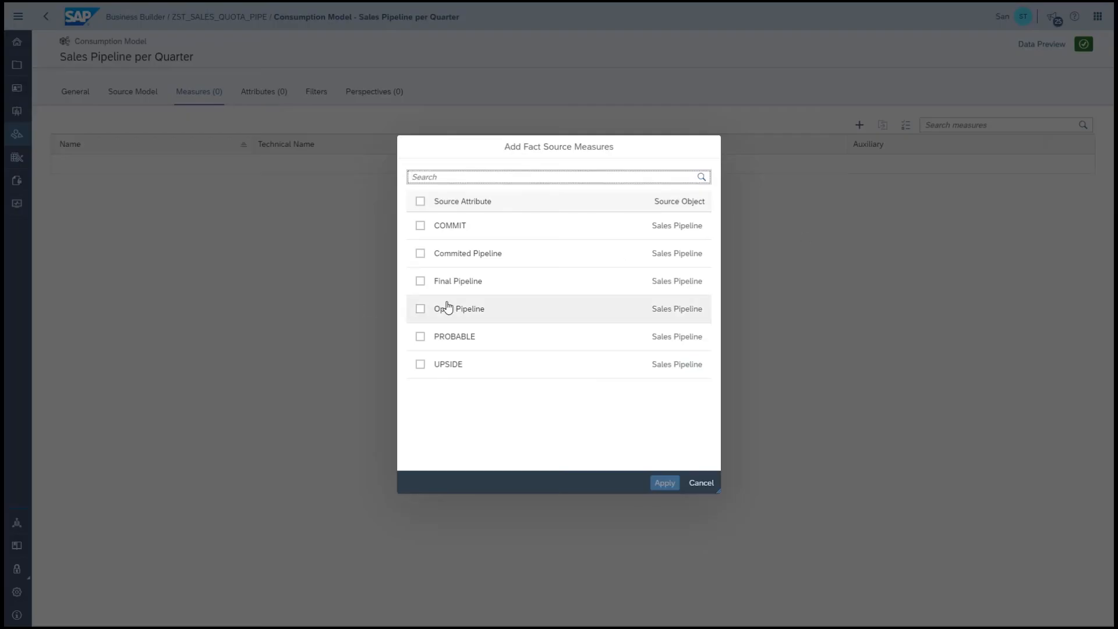
pyautogui.click(420, 282)
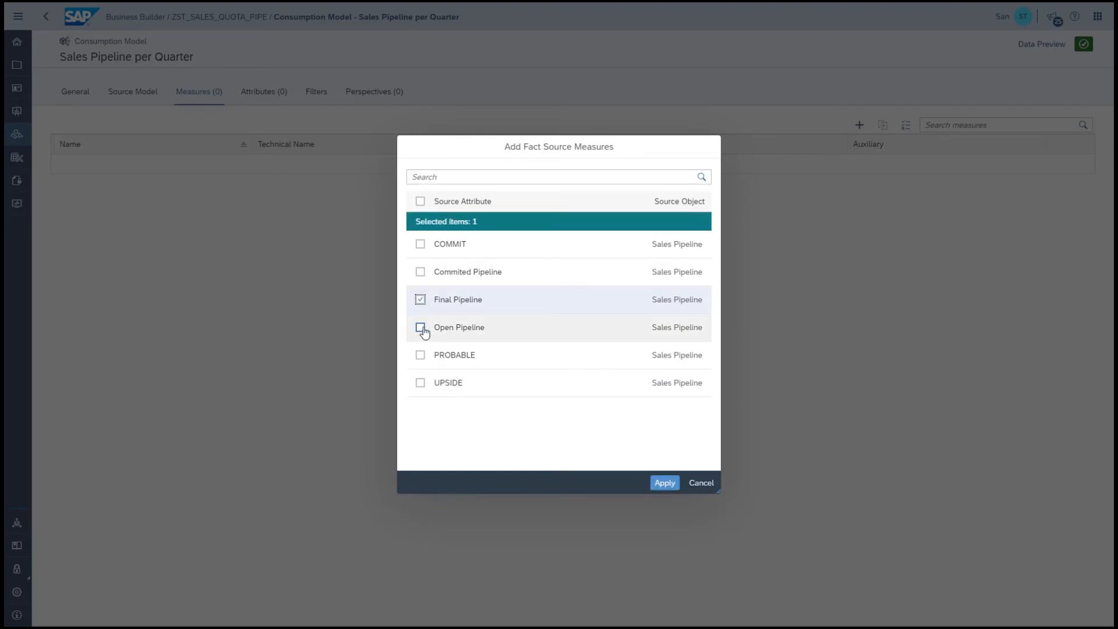
pyautogui.click(420, 328)
pyautogui.click(421, 272)
pyautogui.click(665, 483)
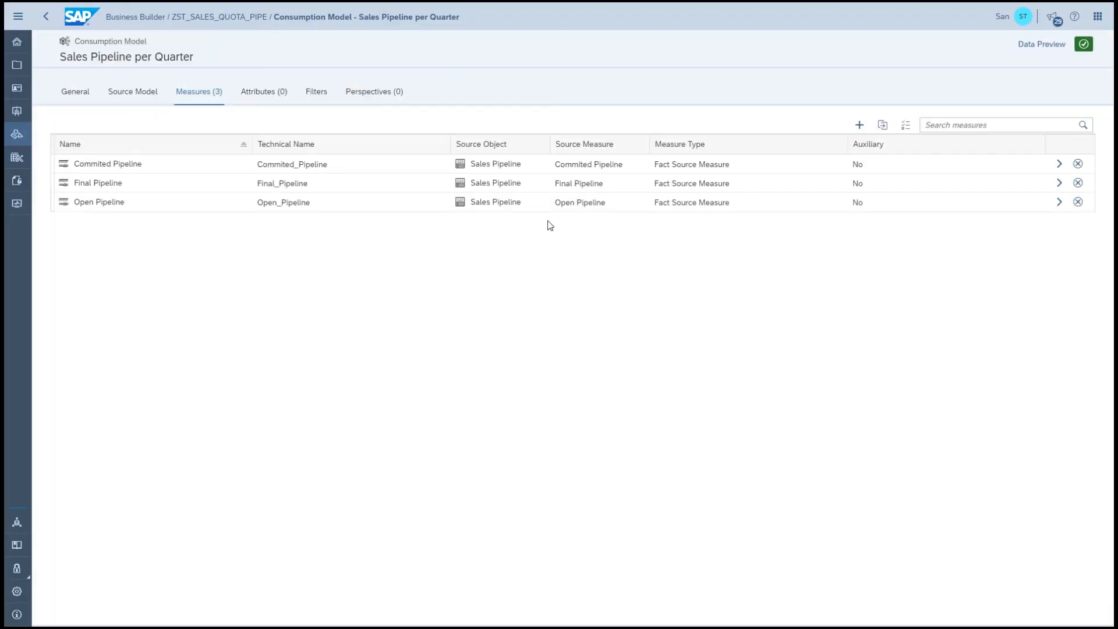
# Add all Time Dimension - Day source attributes to the consumption model: Calendar Month, Calendar Quarter, Date, Quarter and Year.
pyautogui.click(259, 93)
pyautogui.click(883, 124)
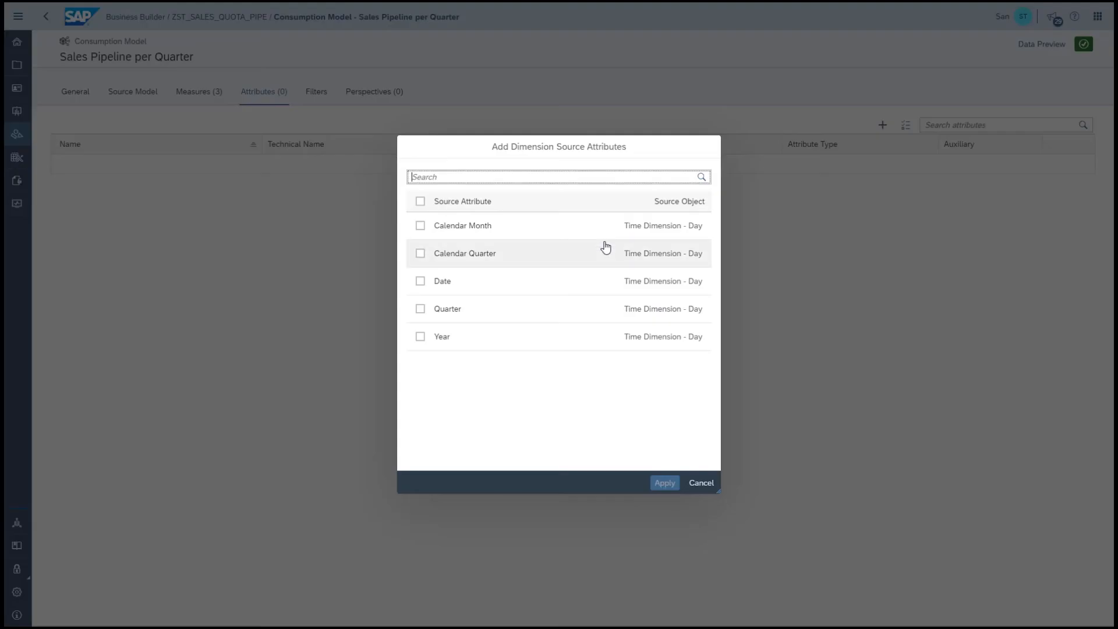
pyautogui.click(420, 201)
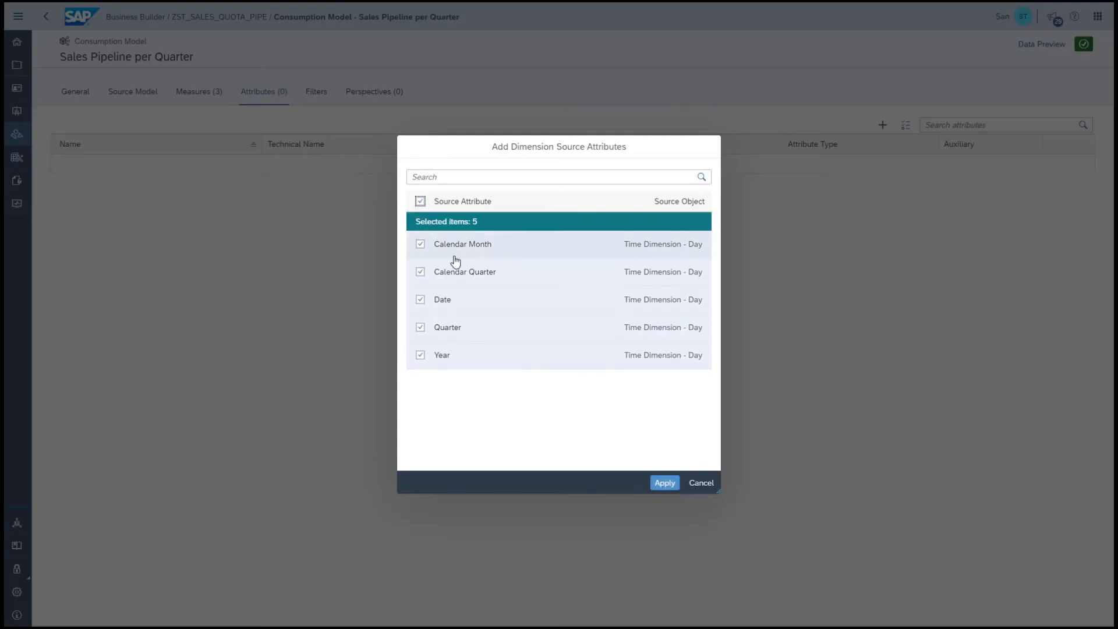
pyautogui.click(664, 488)
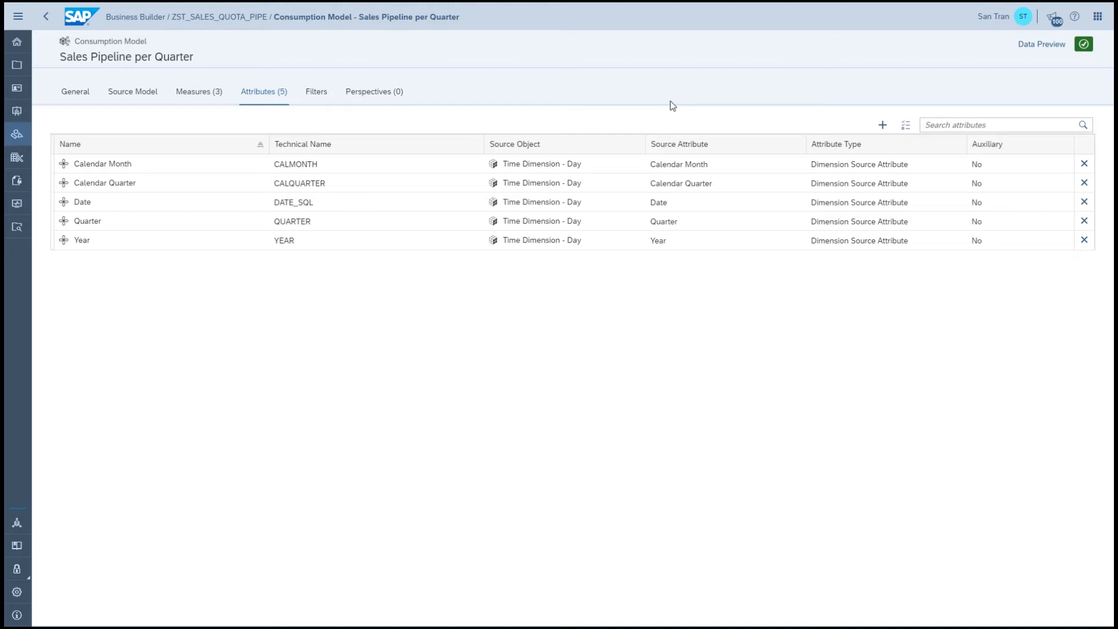
# Preview the model's data, add Open Pipeline to the perspective and place it between Commited Pipeline and Final Pipeline.
pyautogui.click(1044, 45)
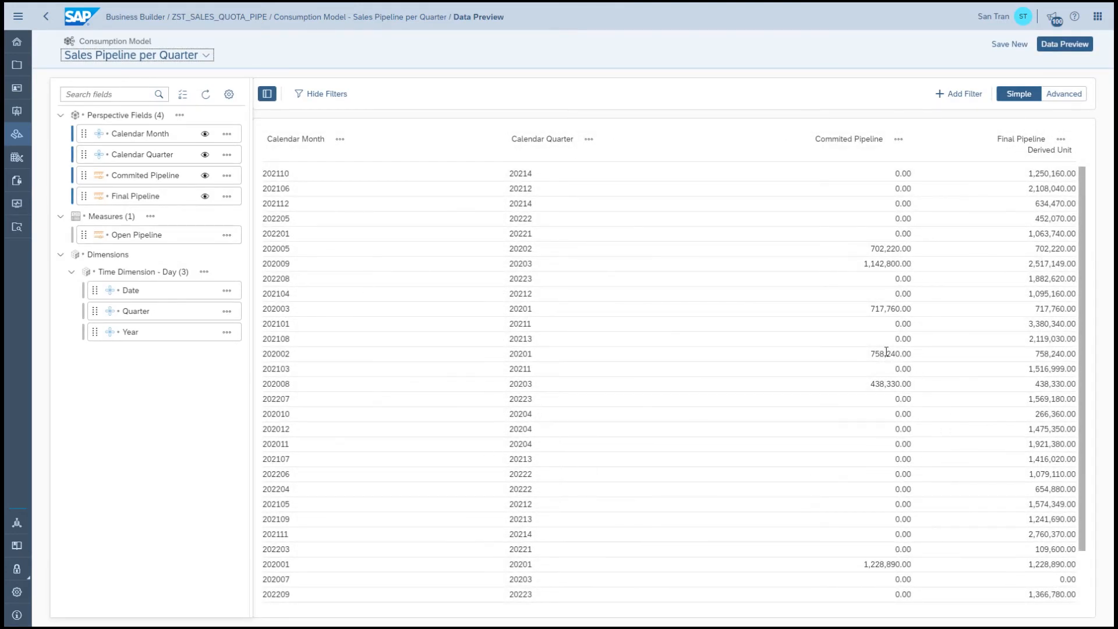
pyautogui.scroll(-1, 873, 382)
pyautogui.scroll(1, 873, 384)
pyautogui.click(227, 235)
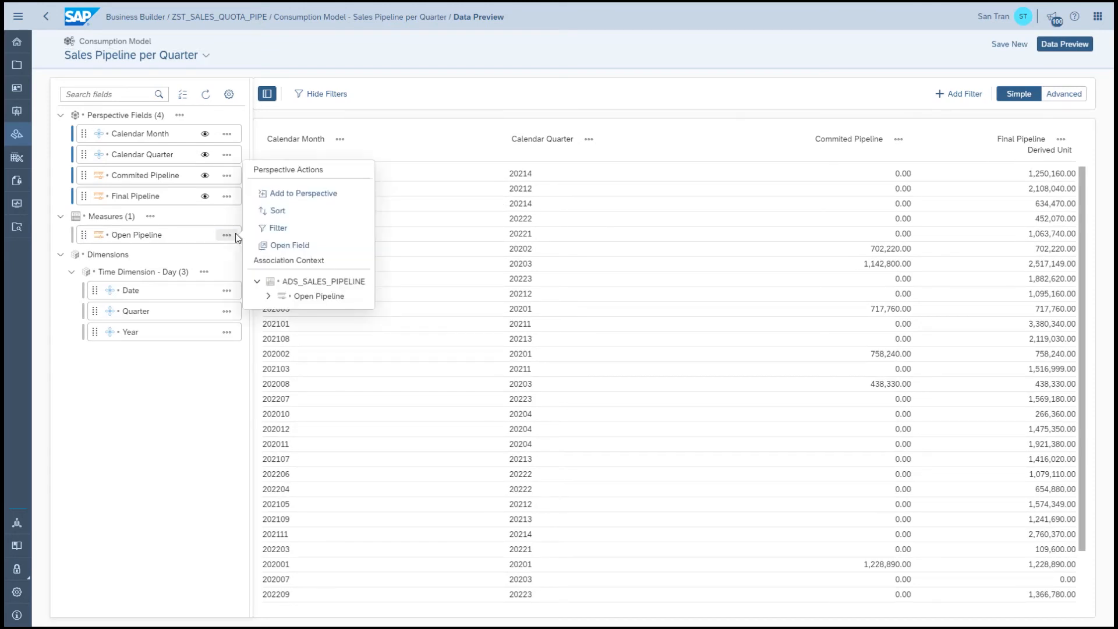
pyautogui.click(297, 193)
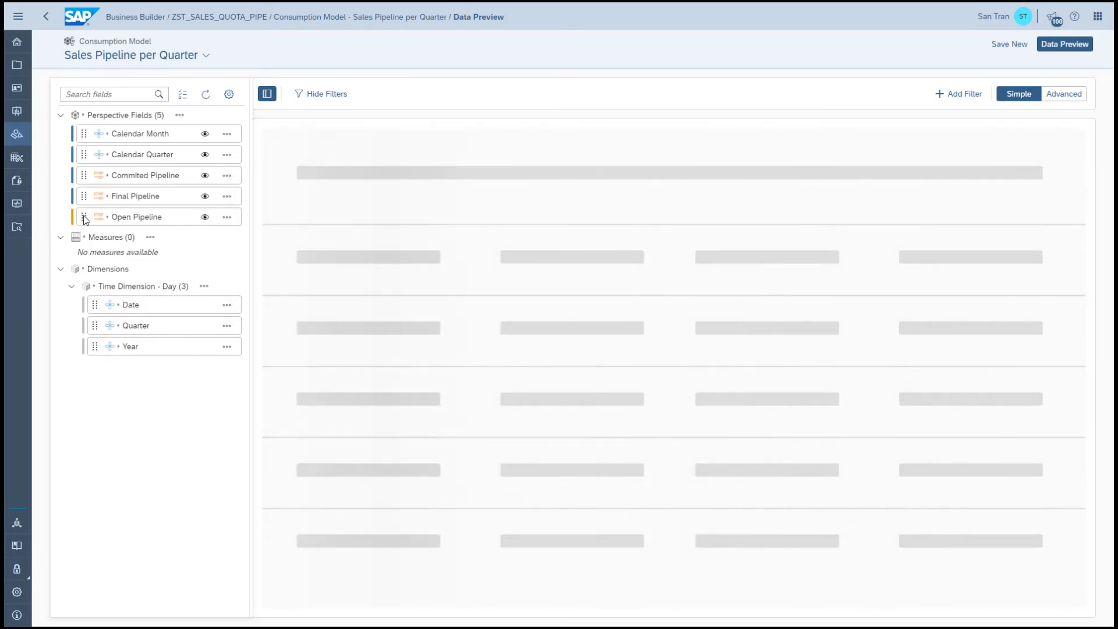
pyautogui.moveTo(83, 224); pyautogui.dragTo(99, 198)
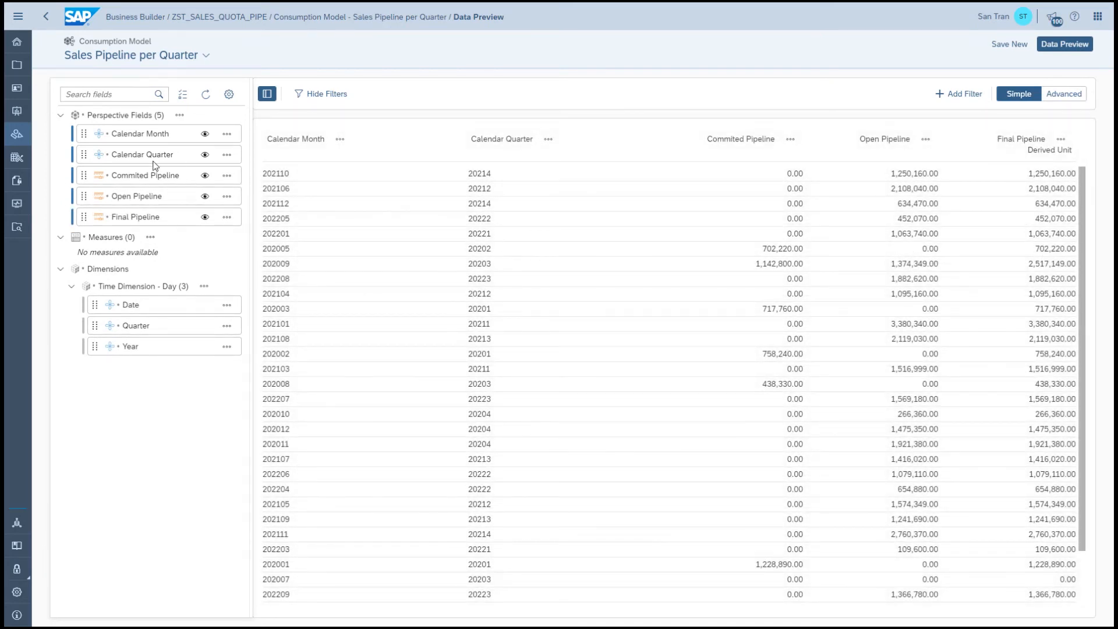
# Remove Calendar Month from the perspective and sort the preview by Calendar Quarter in ascending order.
pyautogui.click(227, 133)
pyautogui.click(275, 82)
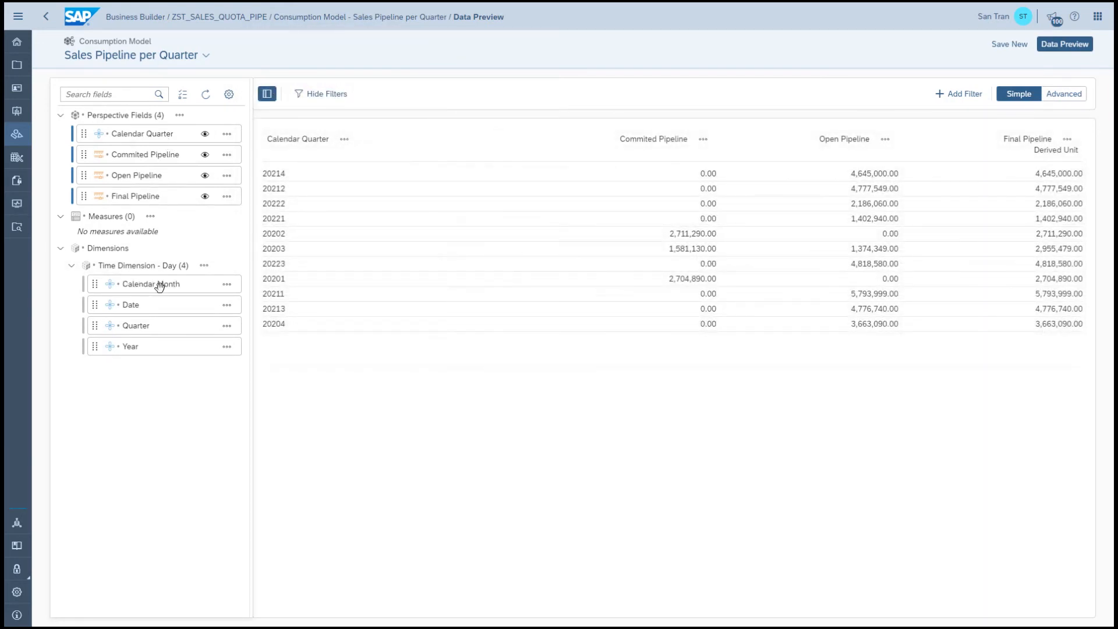
pyautogui.click(344, 140)
pyautogui.click(396, 106)
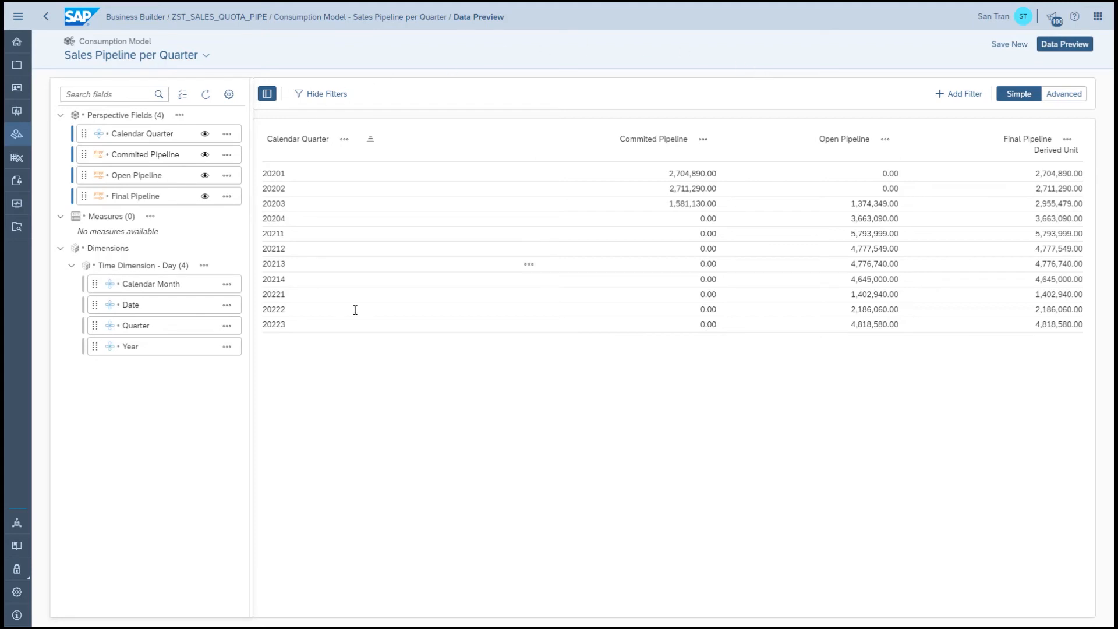
# Save the preview as a new perspective titled Sales Pipeline per Quarter.
pyautogui.click(1006, 47)
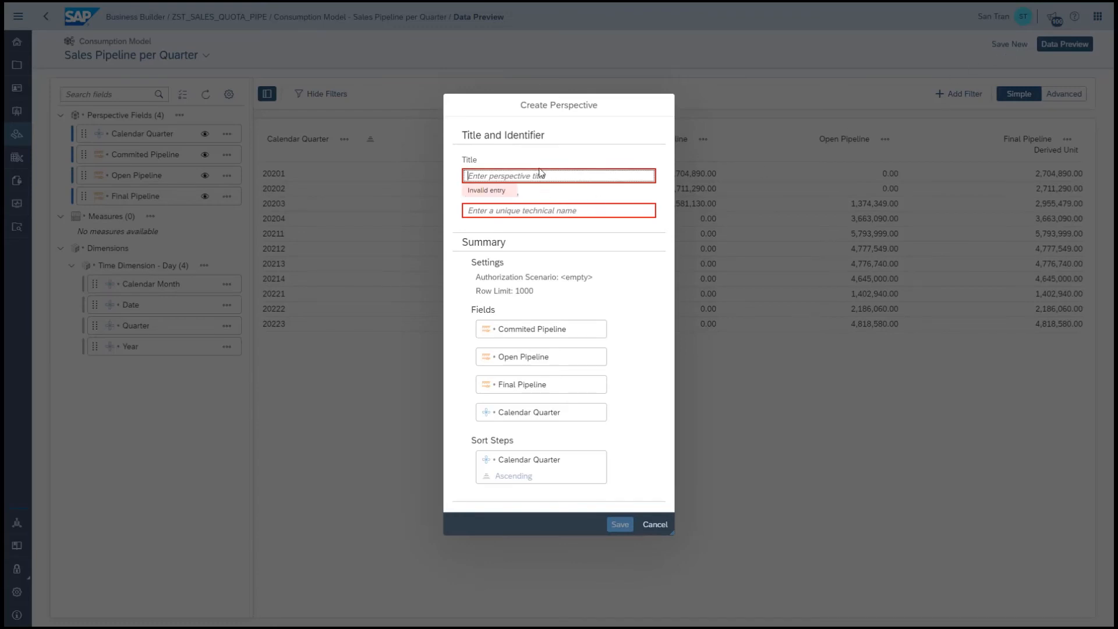
pyautogui.write('Sales')
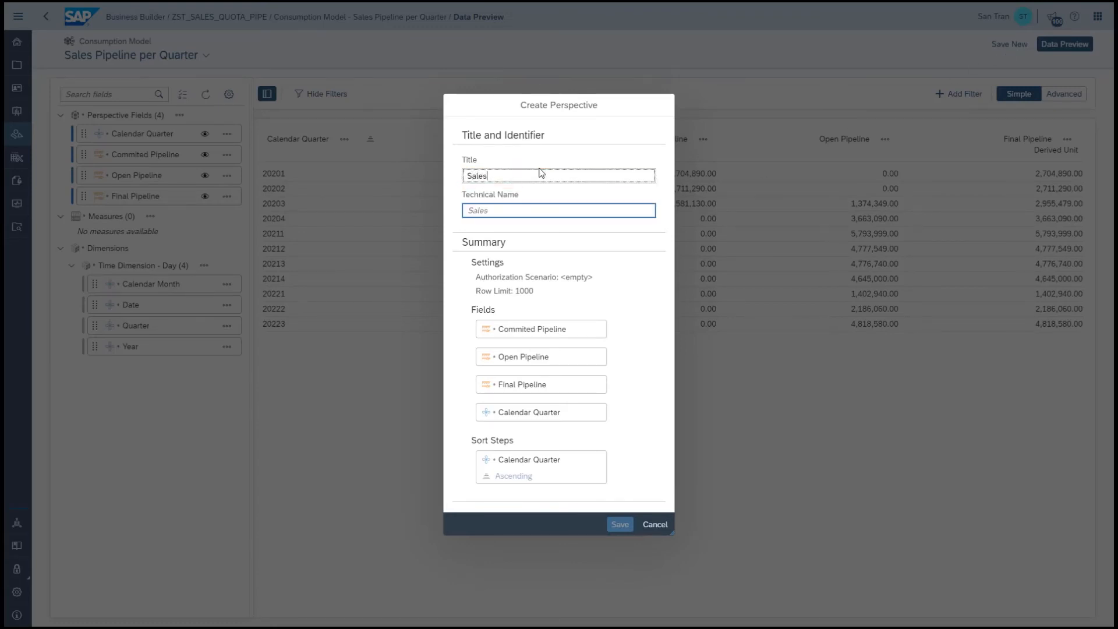
pyautogui.write(' Pipeline per Quarter')
pyautogui.click(620, 525)
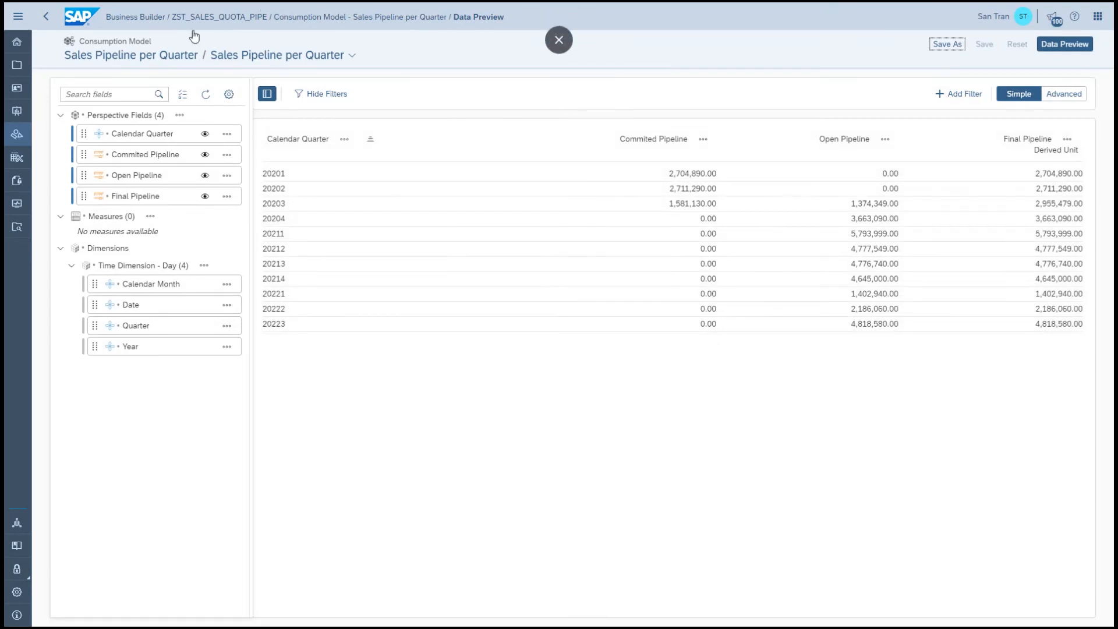
# Return to the consumption model's perspectives and deploy the Sales Pipeline per Quarter perspective.
pyautogui.click(361, 18)
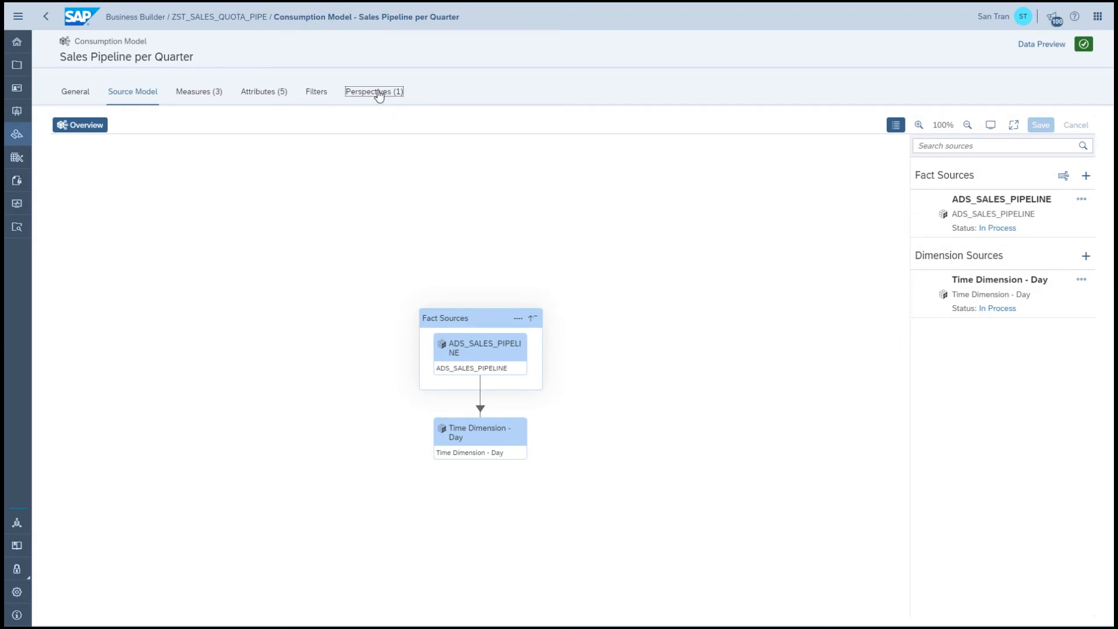
pyautogui.click(379, 93)
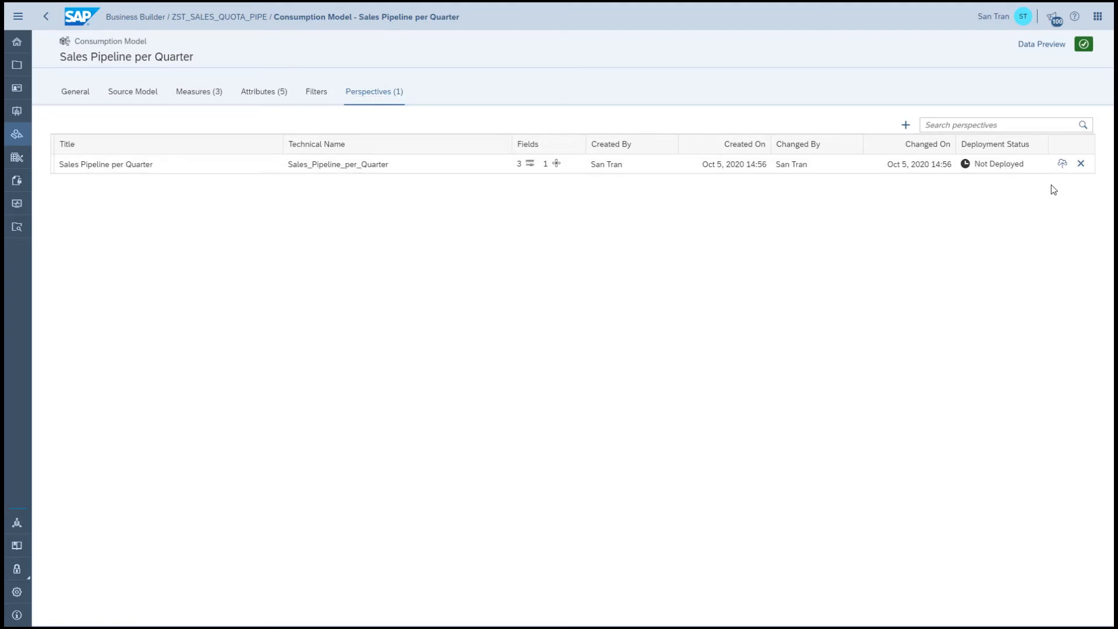
pyautogui.click(1061, 169)
# Switch to SAP Analytics Cloud, browse the files of the ZST_SALES_QUOTA_PIPE space and create a new story there.
pyautogui.click(1098, 16)
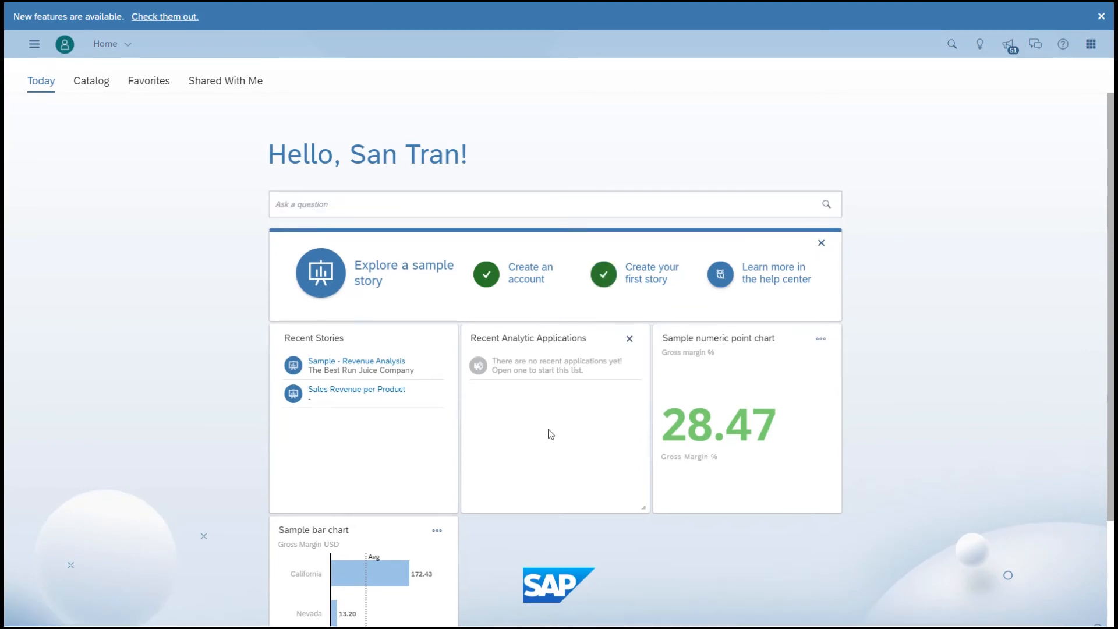
pyautogui.click(34, 43)
pyautogui.moveTo(56, 128)
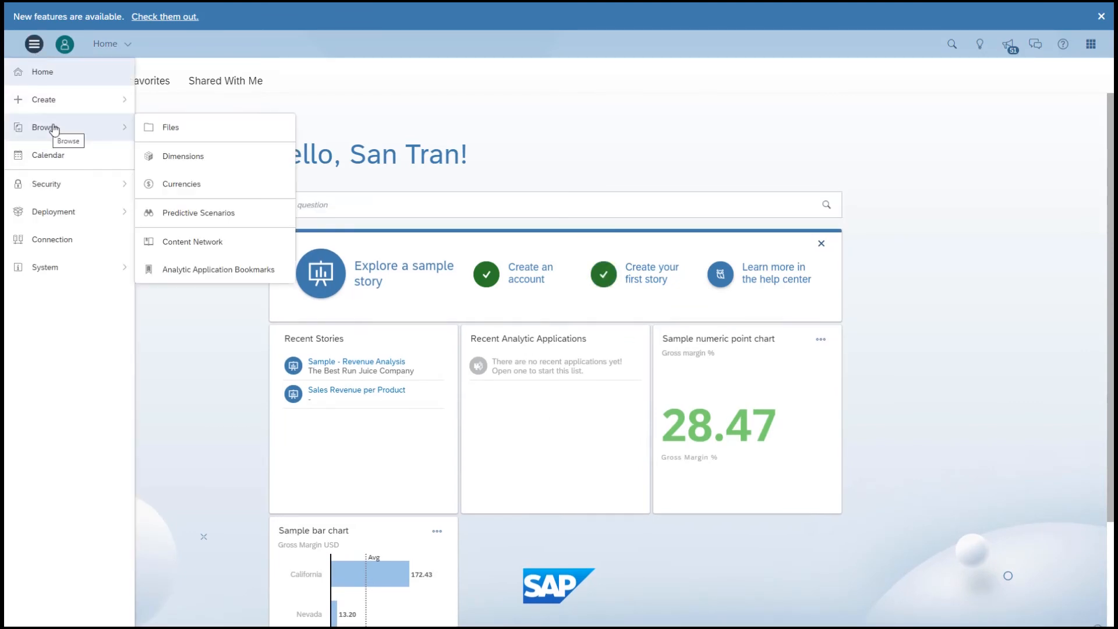
pyautogui.click(167, 128)
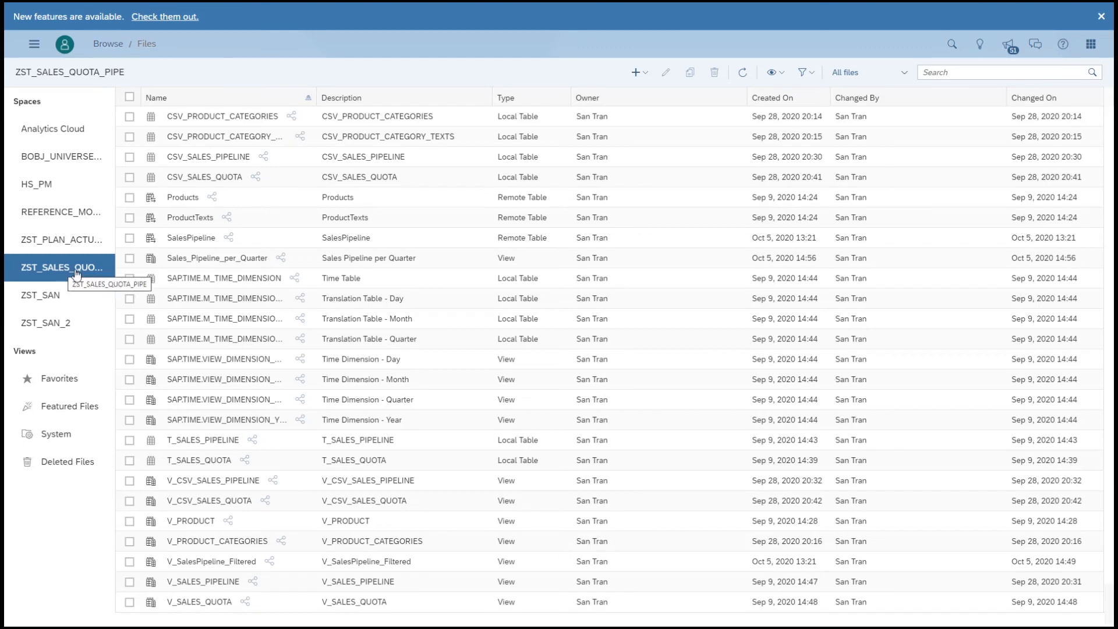
pyautogui.click(638, 73)
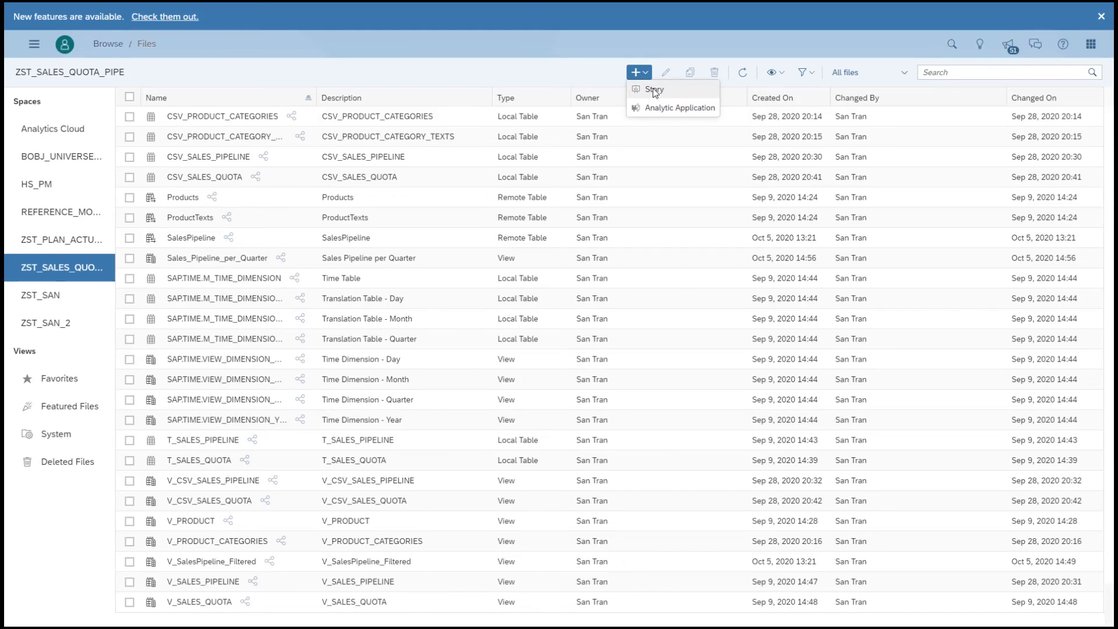
pyautogui.click(653, 90)
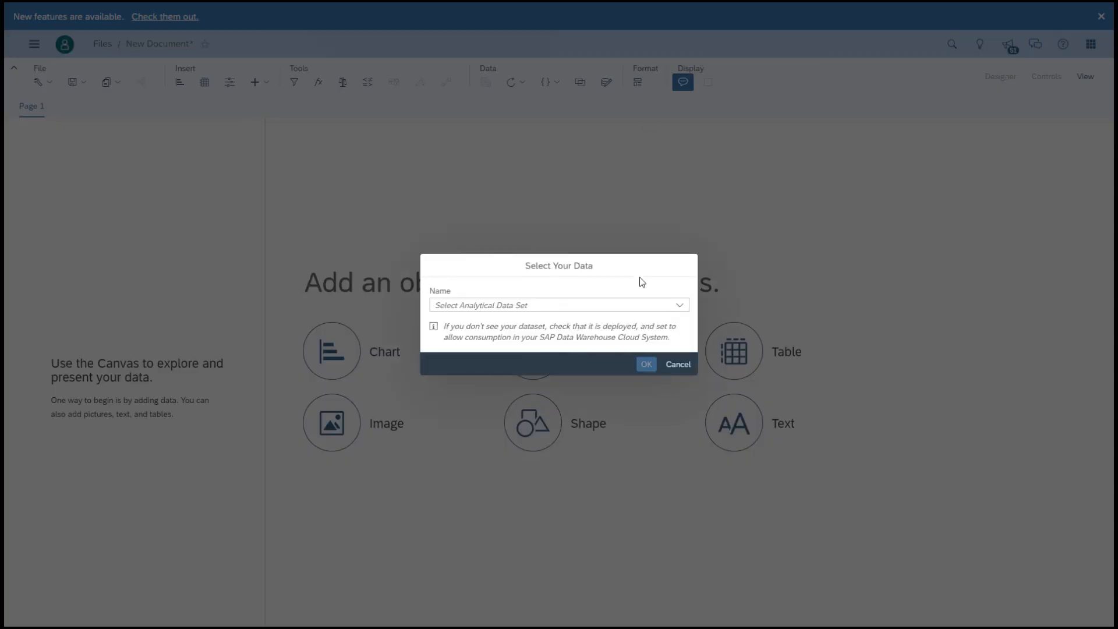
# Choose Sales Pipeline per Quarter as the story's data set and add a table to the canvas.
pyautogui.click(679, 305)
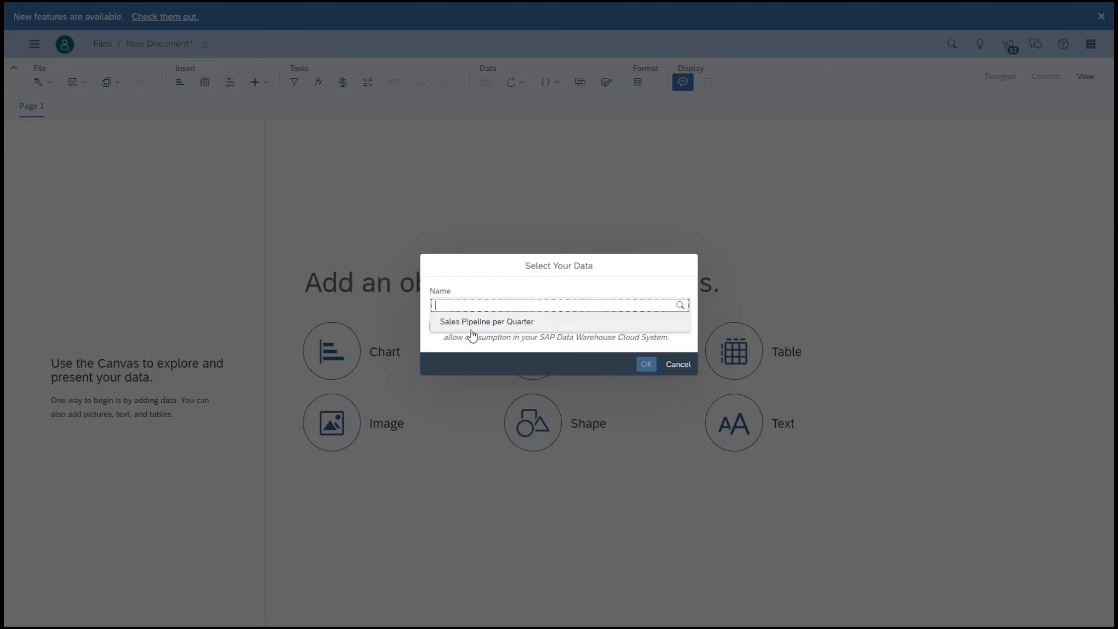
pyautogui.click(468, 324)
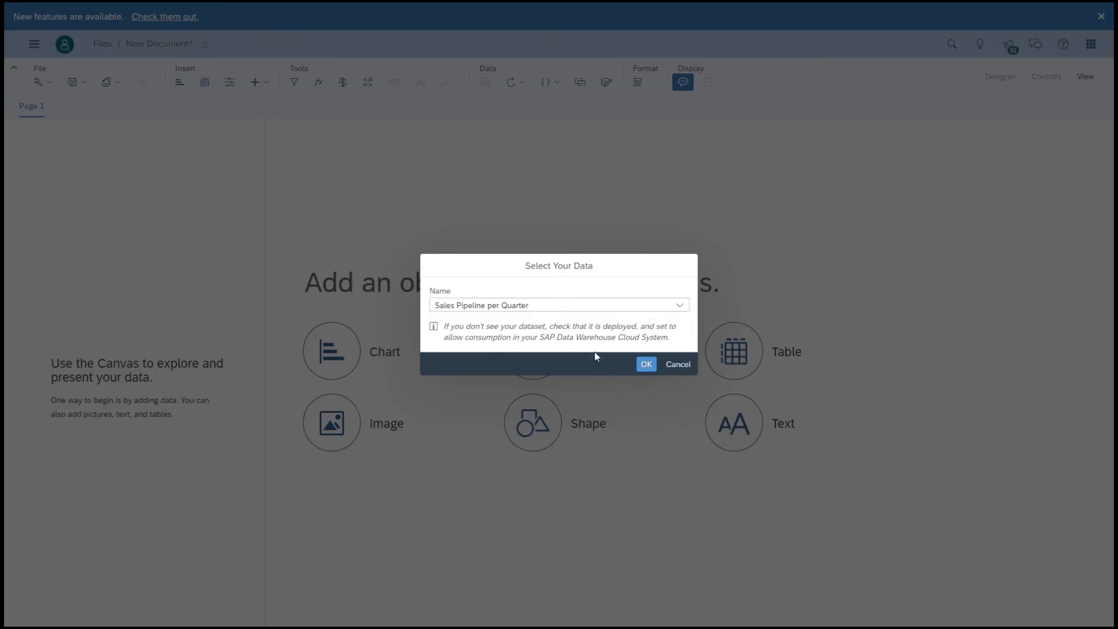
pyautogui.click(645, 367)
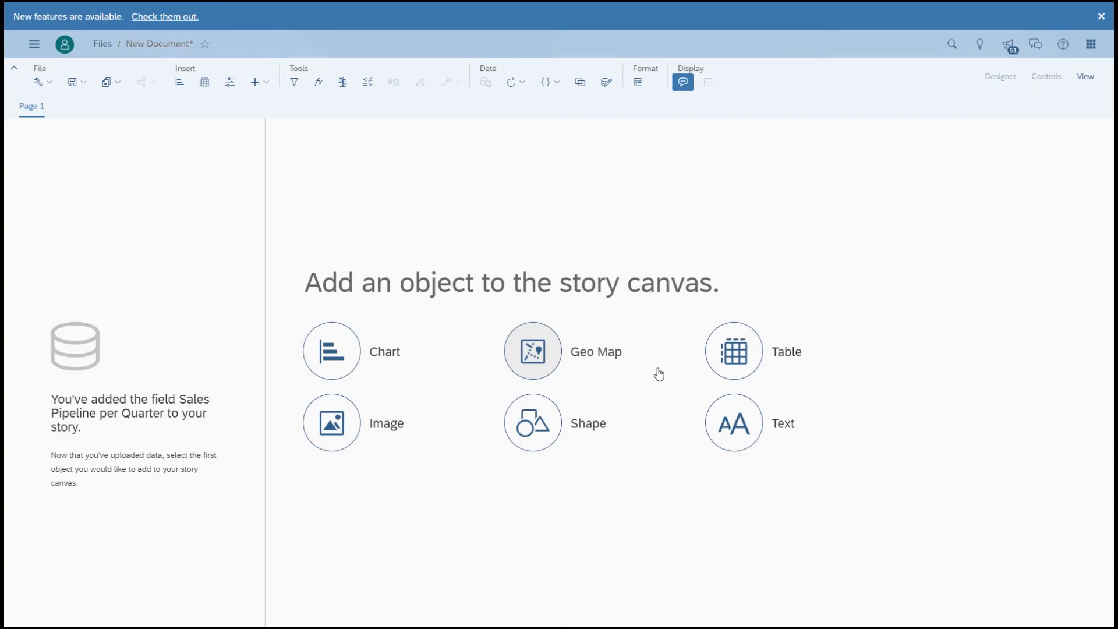
pyautogui.click(746, 358)
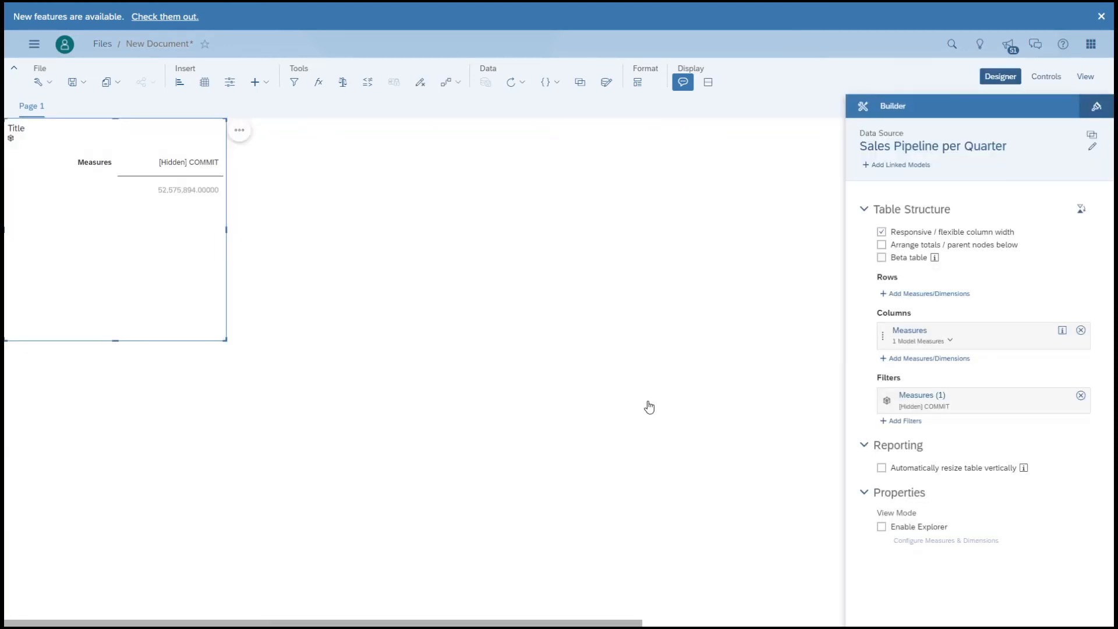
# Filter the table's measures to Commited_Pipeline, Final_Pipeline and Open_Pipeline, excluding [Hidden] COMMIT.
pyautogui.moveTo(924, 331)
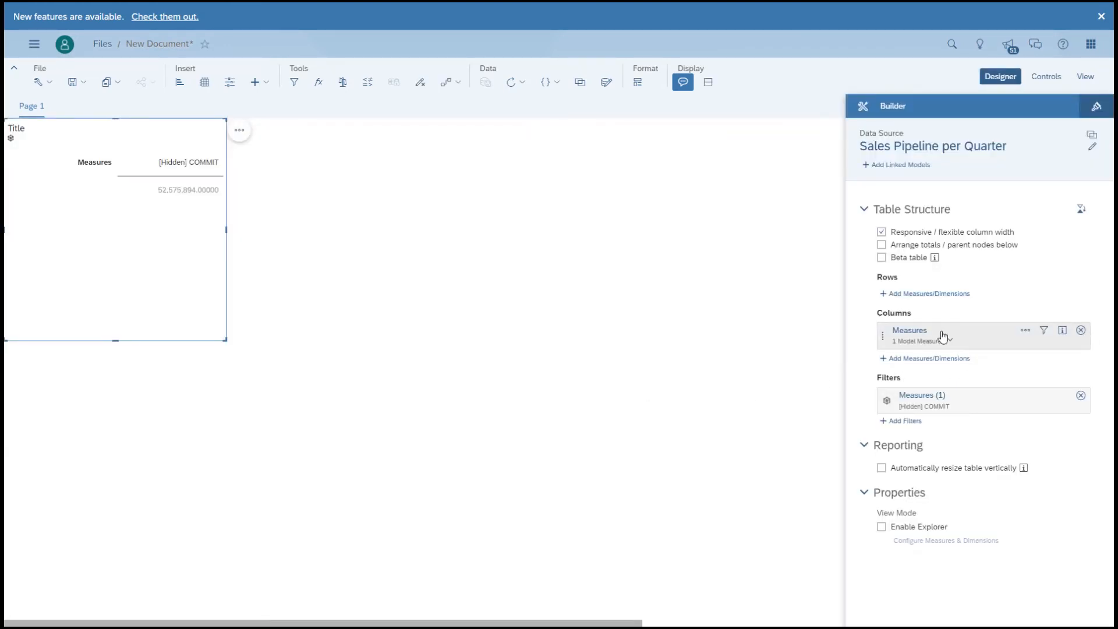
pyautogui.click(1040, 332)
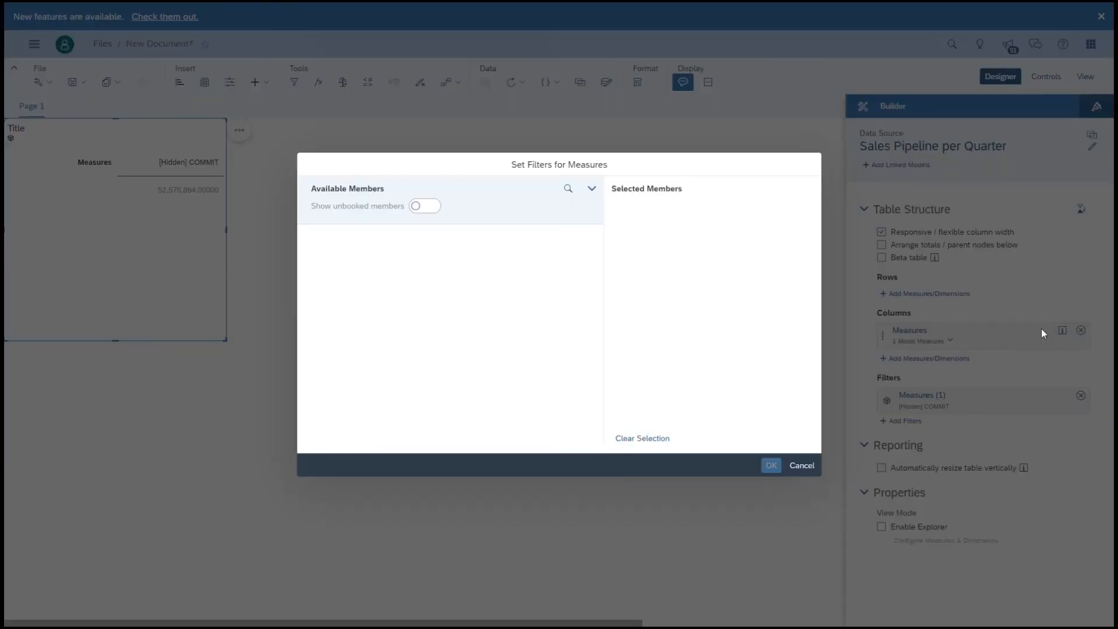
pyautogui.click(315, 264)
pyautogui.click(315, 304)
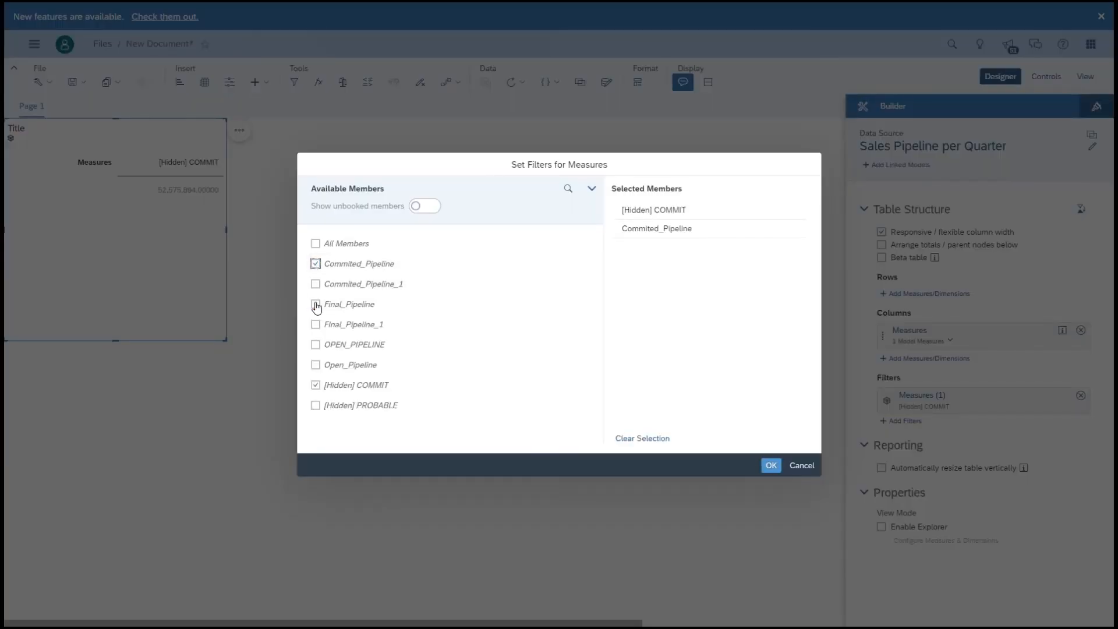
pyautogui.click(315, 365)
pyautogui.click(315, 385)
pyautogui.click(769, 465)
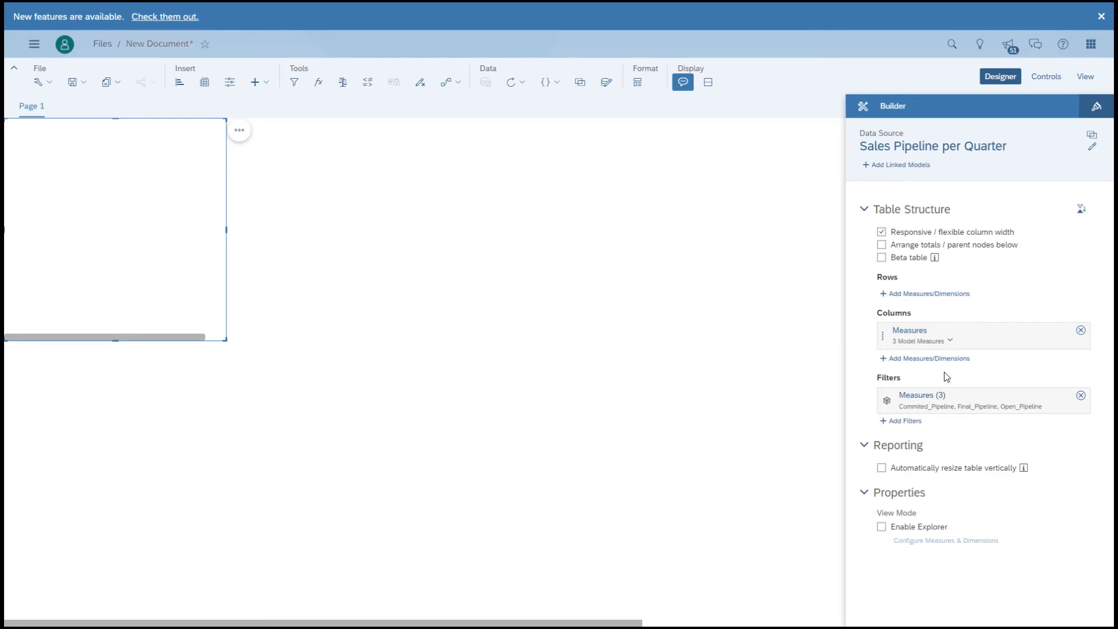
# Add Calendar Quarter to the table's rows and enlarge the table to fit all its columns and rows.
pyautogui.click(911, 294)
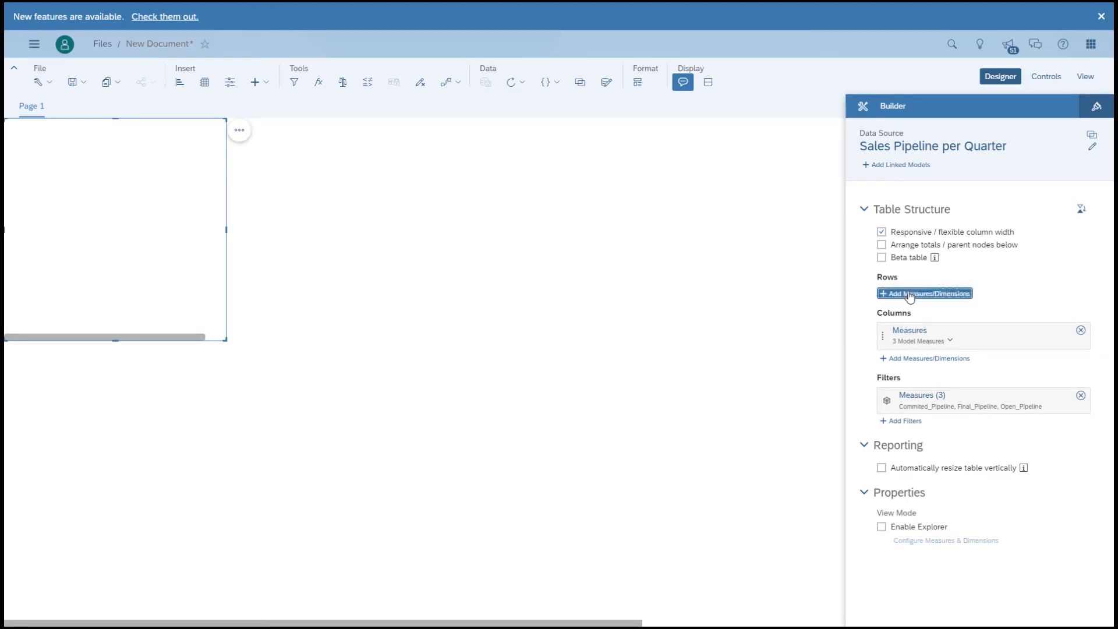
pyautogui.click(914, 400)
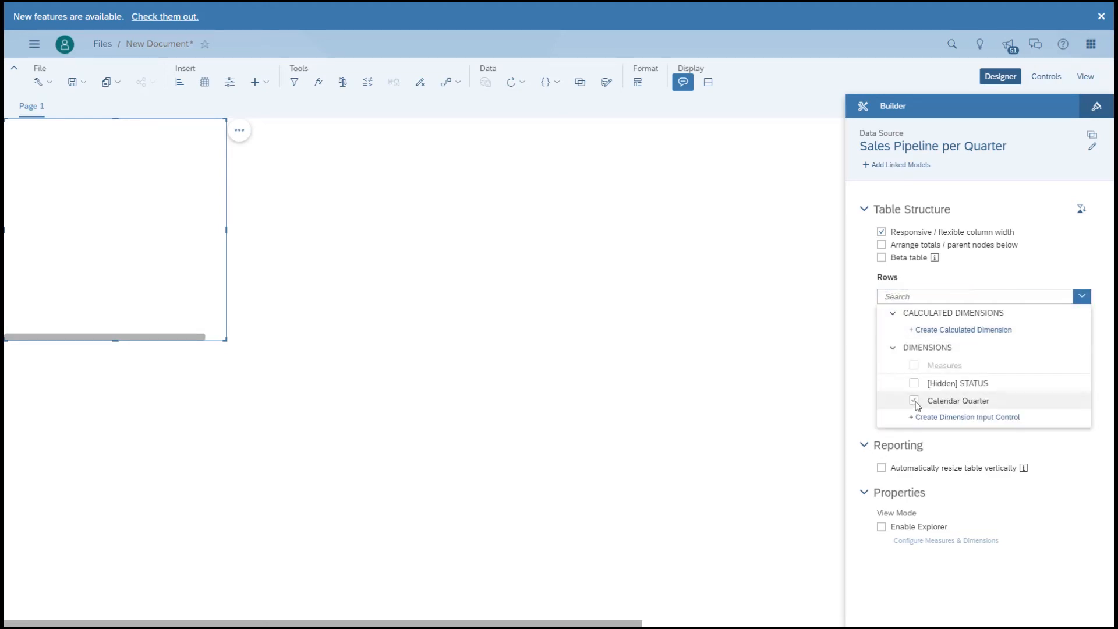
pyautogui.click(853, 322)
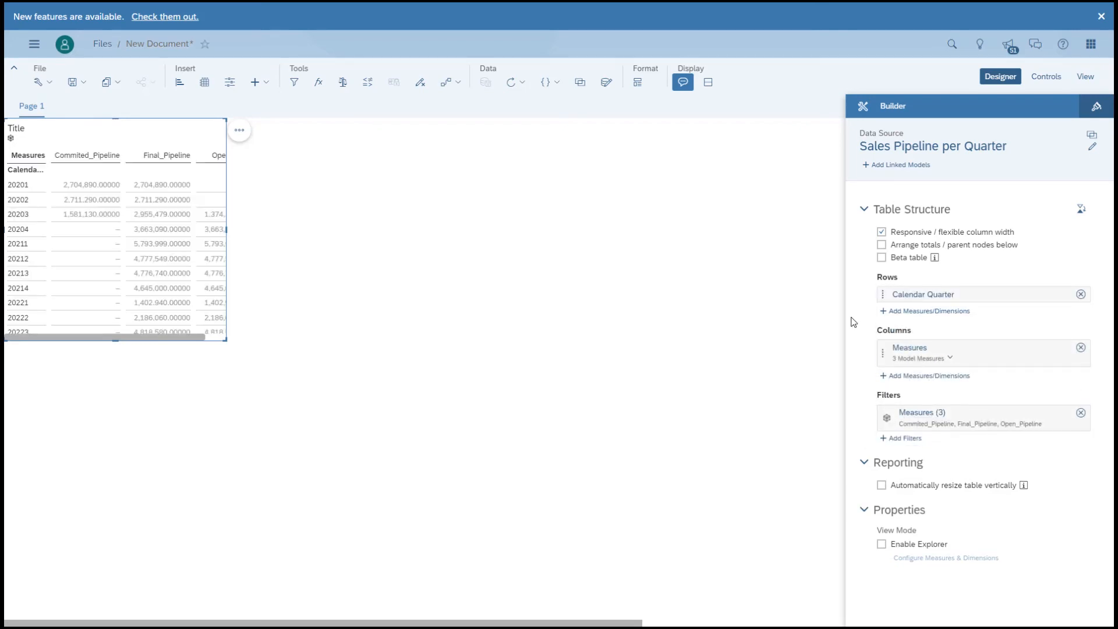
pyautogui.moveTo(225, 340); pyautogui.dragTo(343, 390)
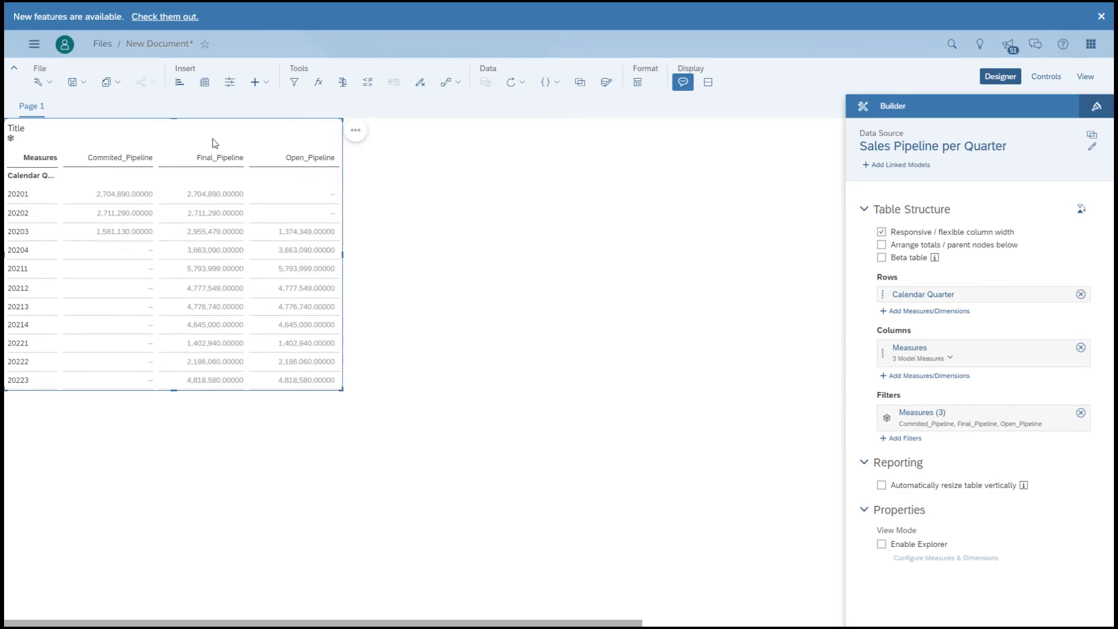
# Insert a chart beside the table, enlarge it to the table's height and add the measures Commited_Pipeline and Open_Pipeline.
pyautogui.click(183, 88)
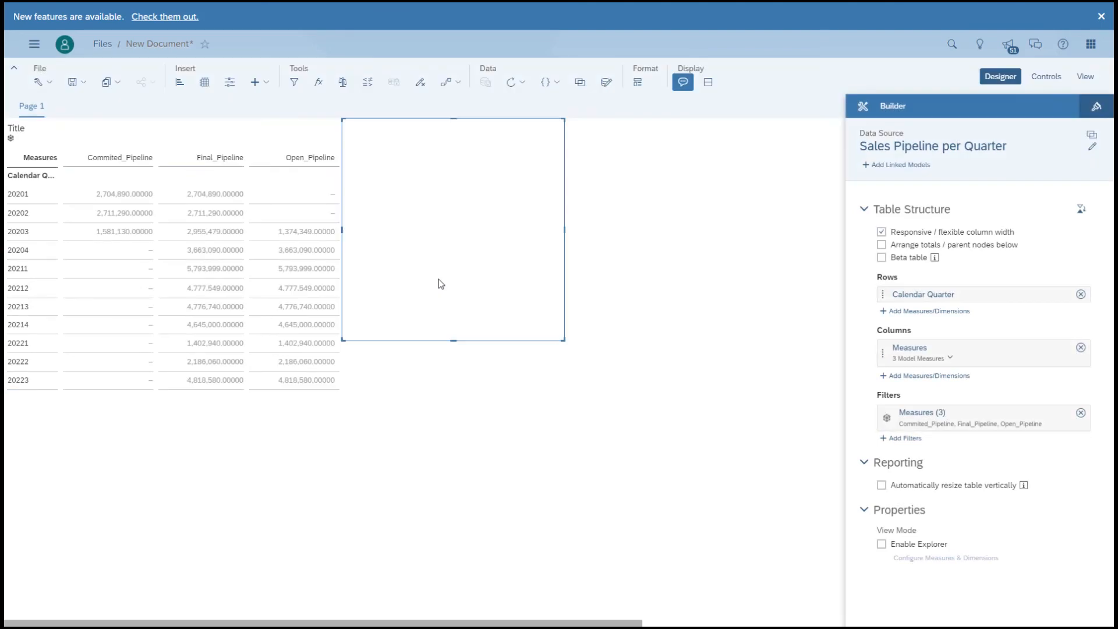
pyautogui.moveTo(610, 368); pyautogui.dragTo(643, 390)
pyautogui.click(915, 362)
pyautogui.click(916, 434)
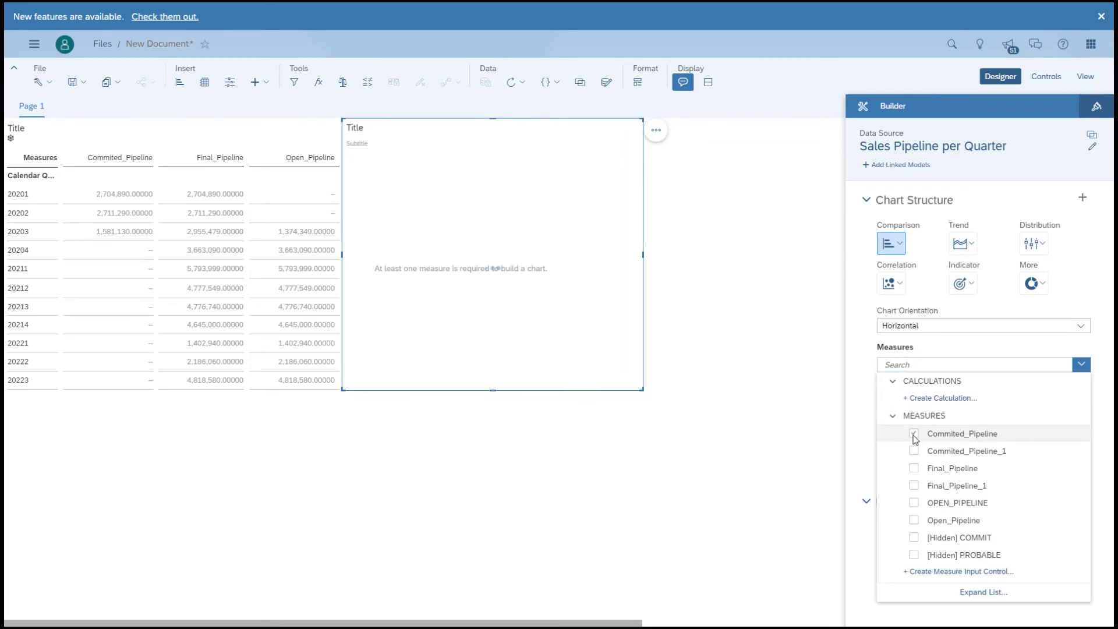
pyautogui.click(921, 521)
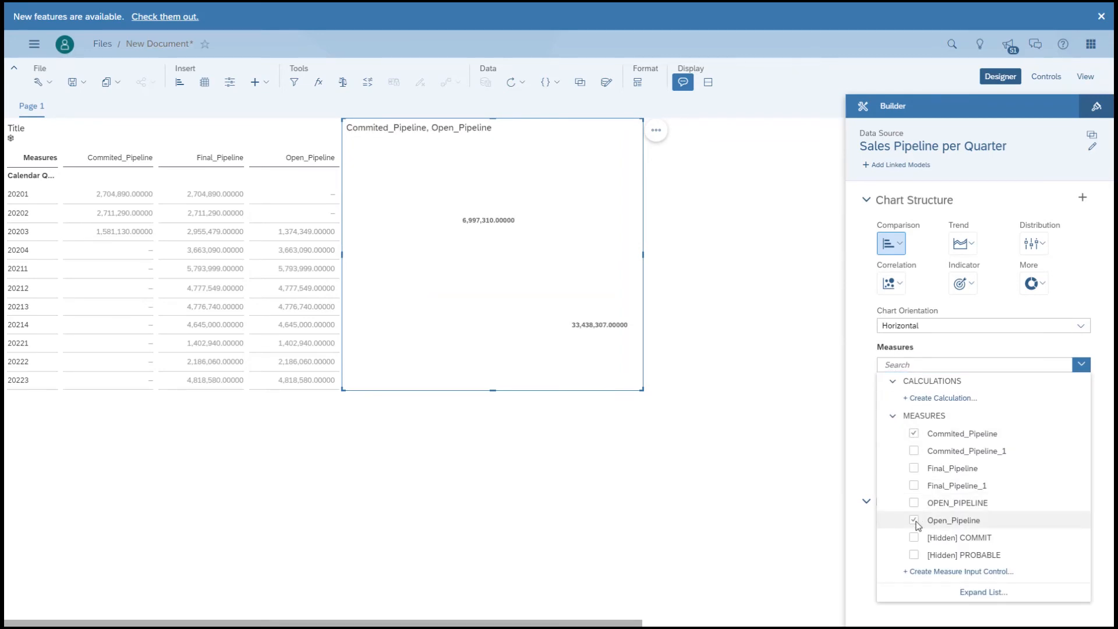
pyautogui.click(860, 345)
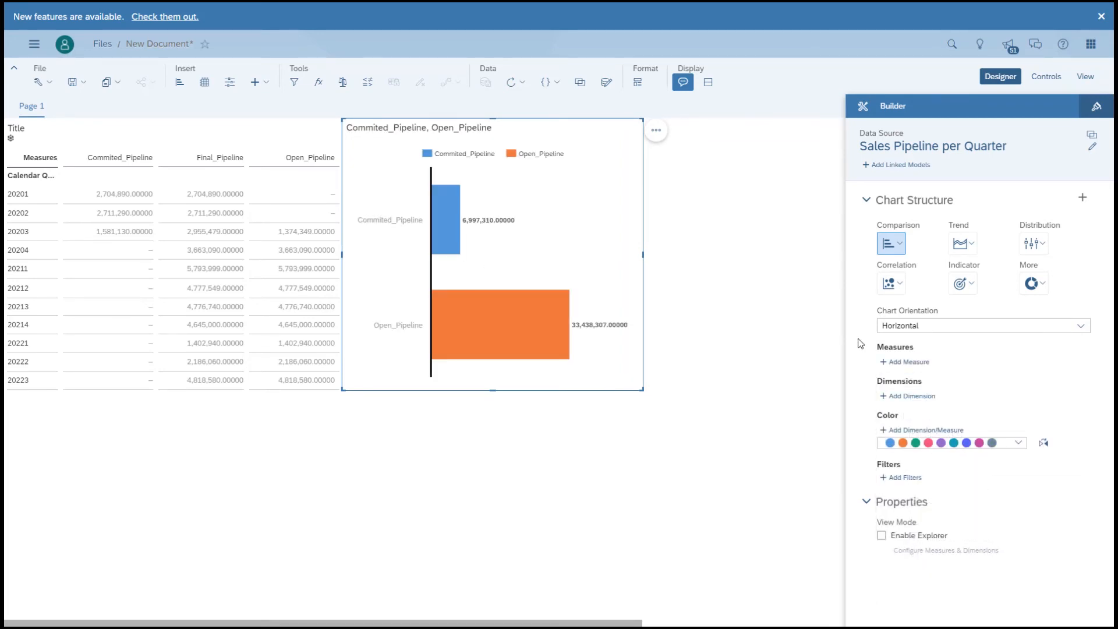
# Change the chart to a Stacked Area by Calendar Quarter and widen it.
pyautogui.click(962, 255)
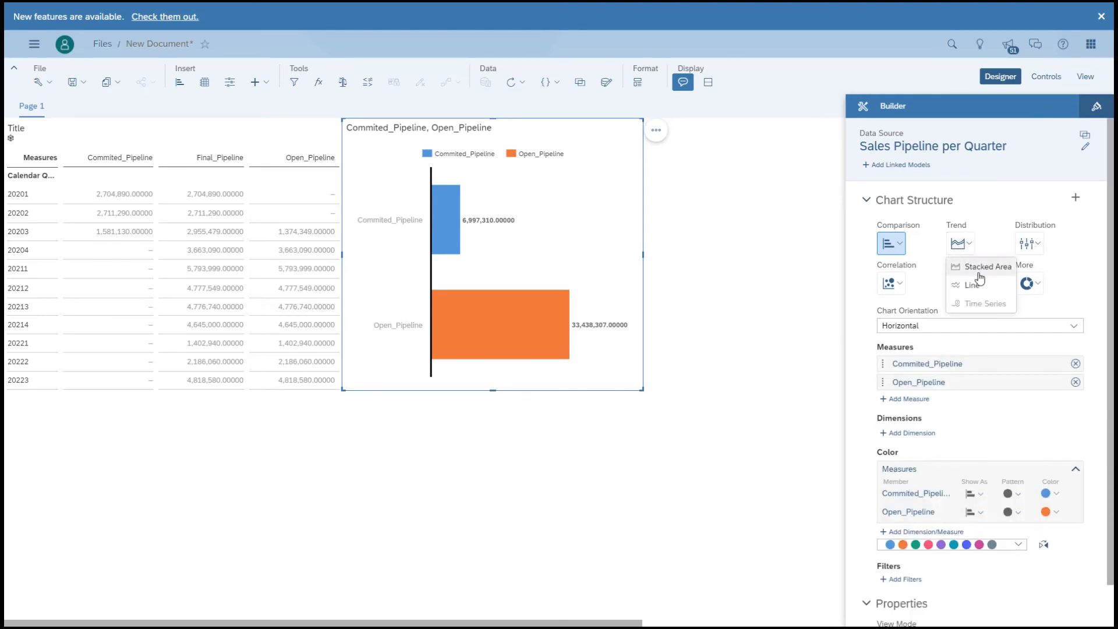
pyautogui.click(979, 271)
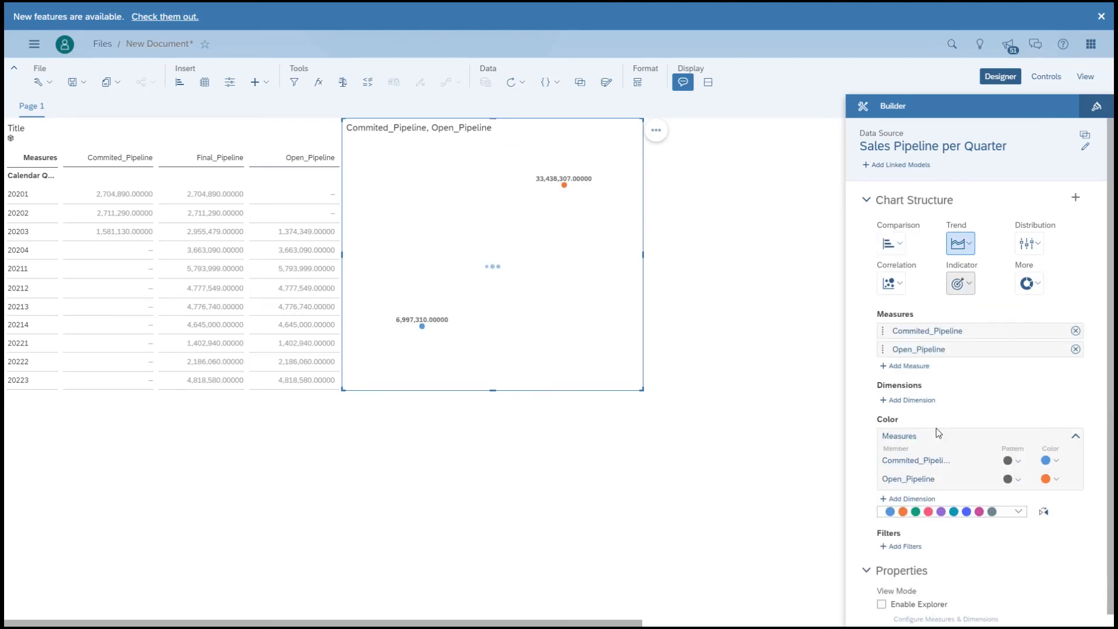
pyautogui.click(911, 402)
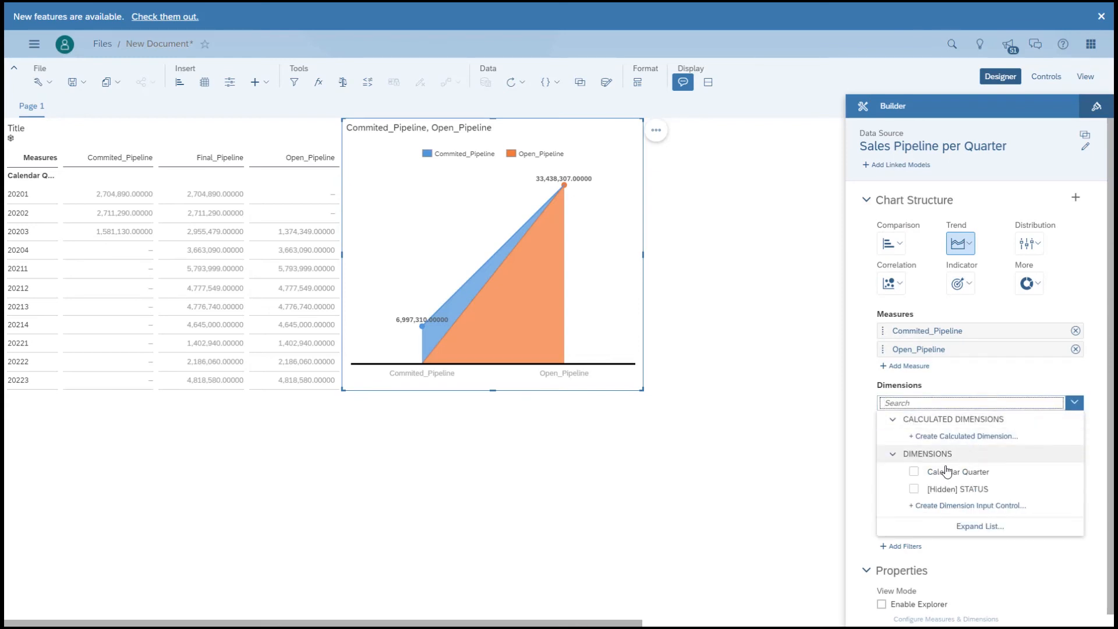
pyautogui.click(915, 472)
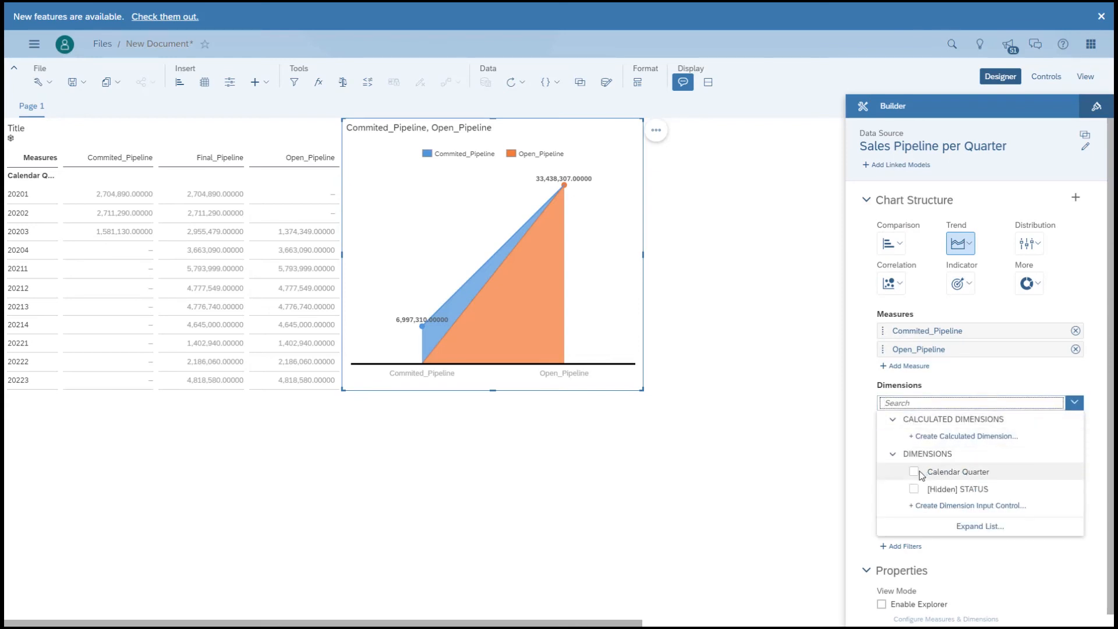
pyautogui.click(866, 366)
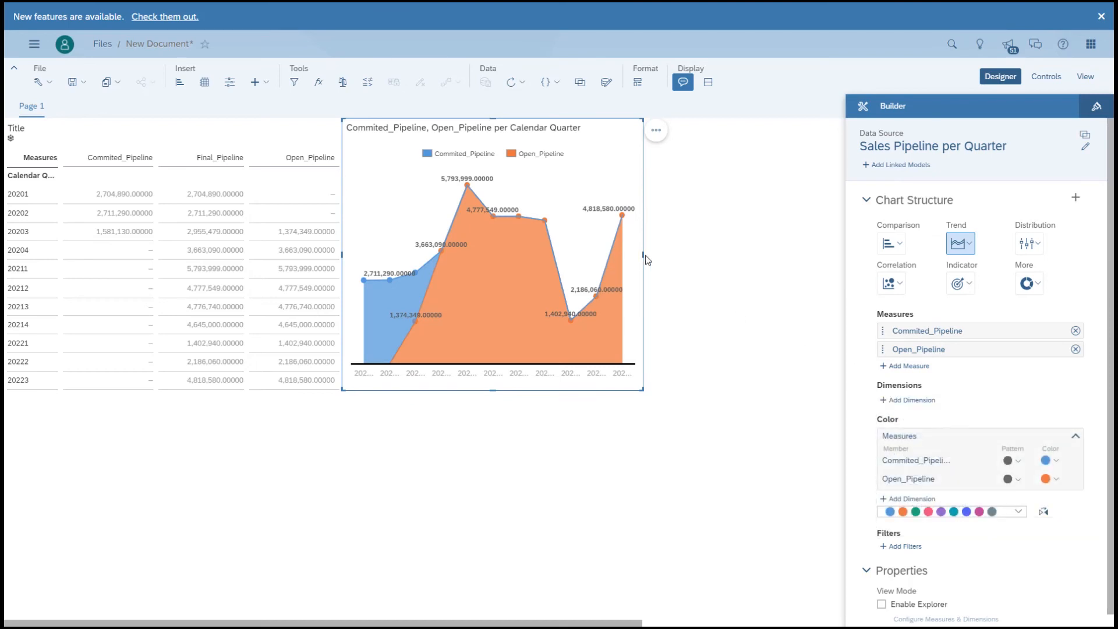
pyautogui.moveTo(643, 256); pyautogui.dragTo(772, 268)
pyautogui.moveTo(423, 303)
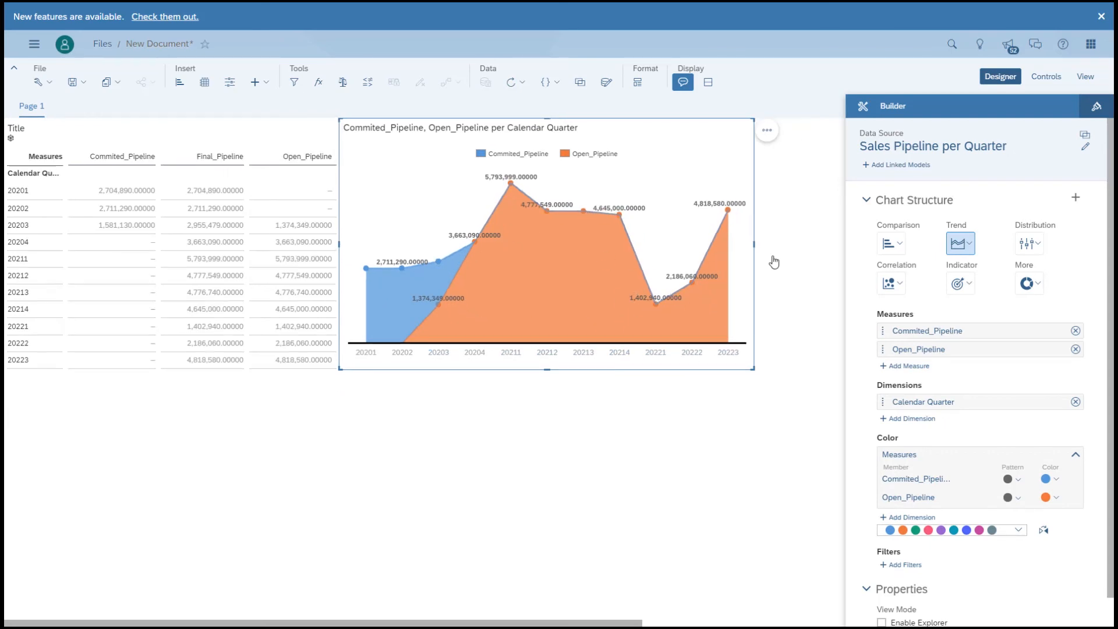
# Save the story in the ZST_SALES_QUOTA_PIPE space as Sales Pipeline per Quarter.
pyautogui.click(74, 87)
pyautogui.click(79, 101)
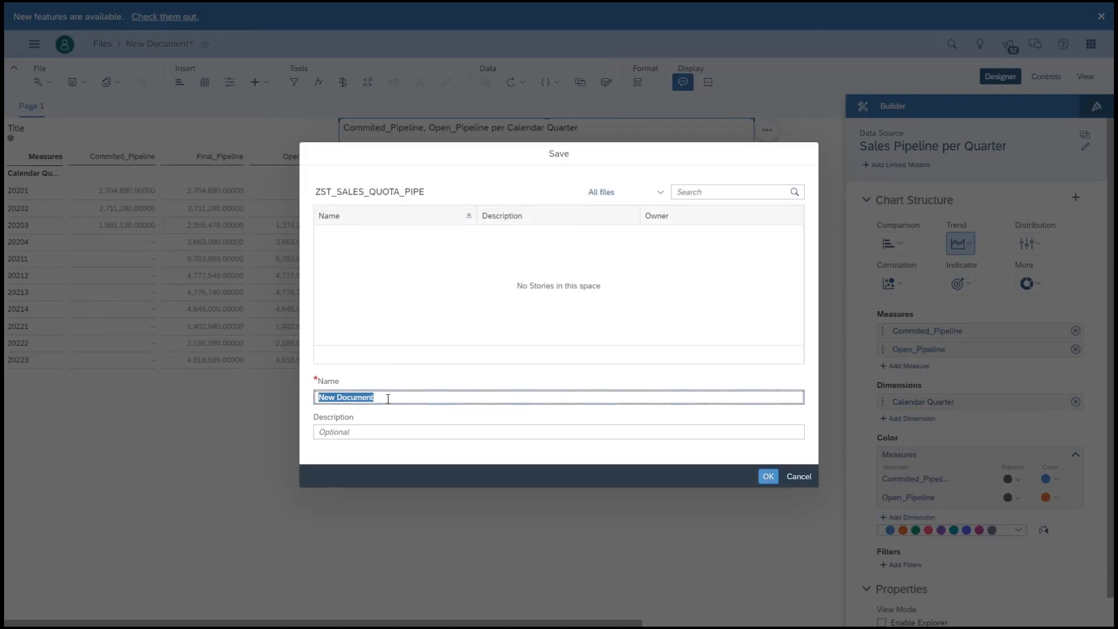
pyautogui.write('Sales Pipeline per Quarter')
pyautogui.click(768, 476)
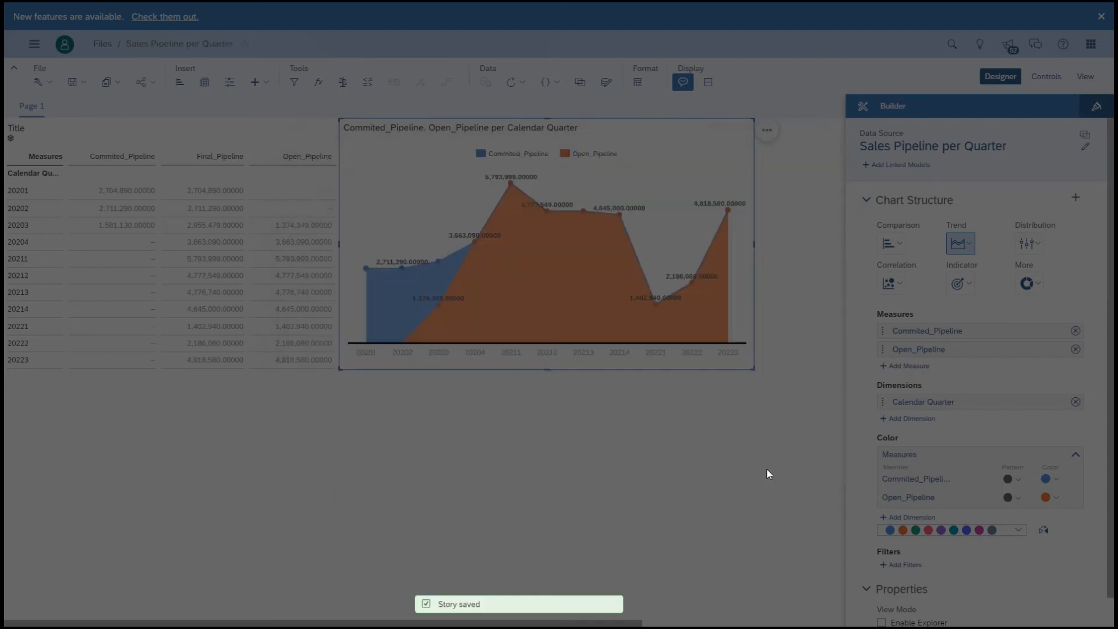